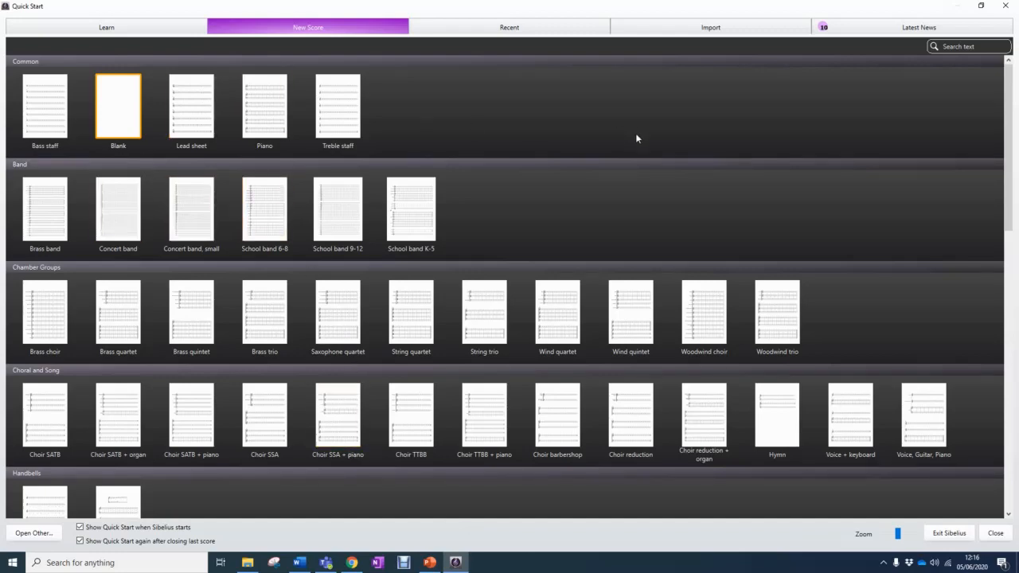
Start a new score from the Blank template and add a Cornet in Bb from the Brass family
double_click(115, 112)
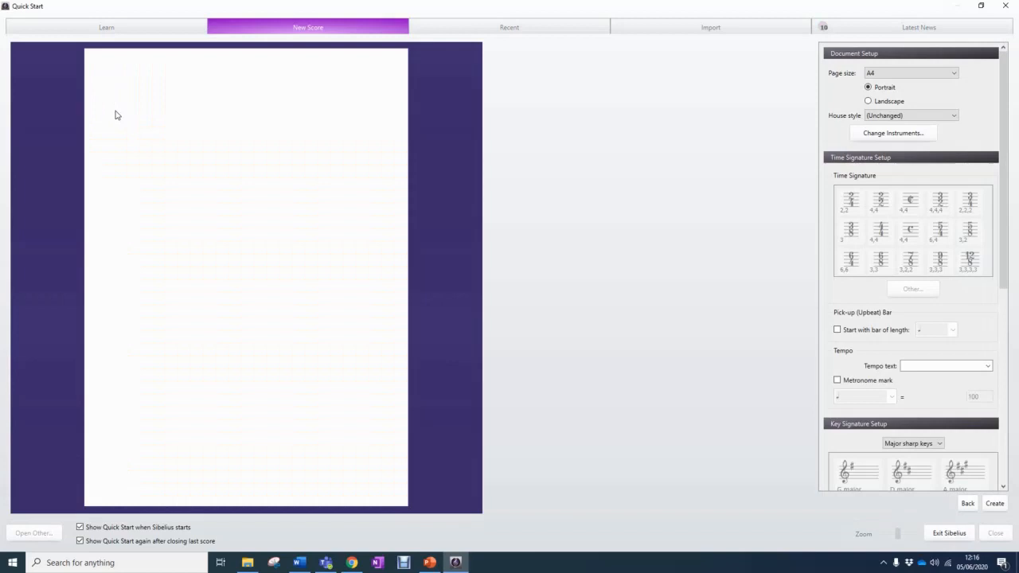
left_click(905, 135)
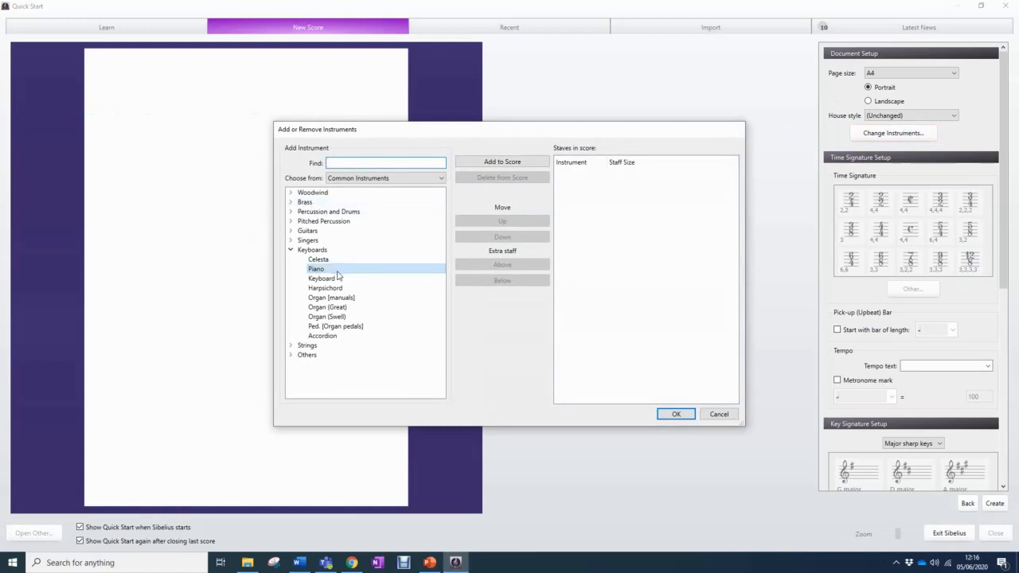
left_click(291, 230)
left_click(291, 221)
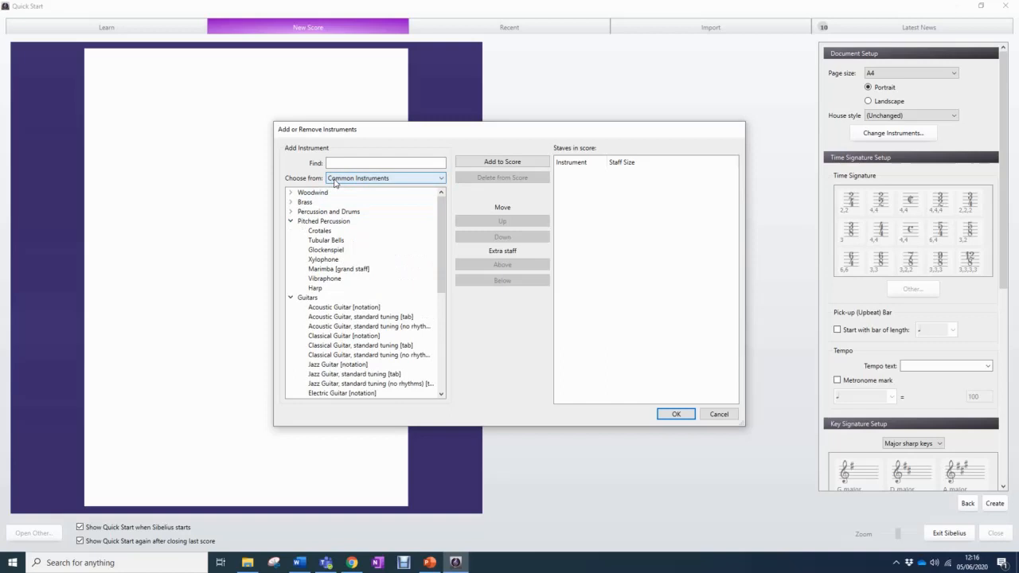
left_click(291, 202)
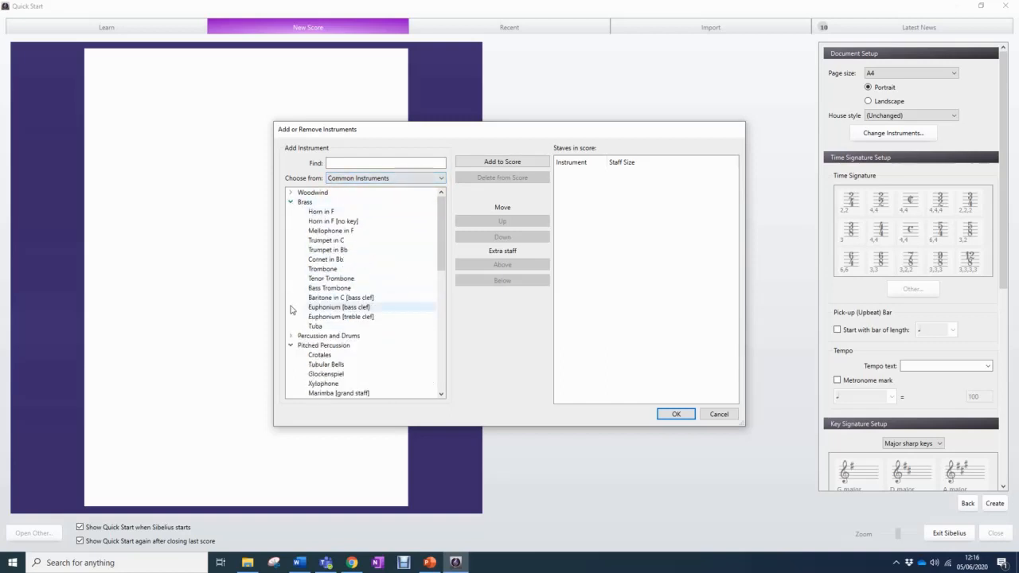
left_click(338, 261)
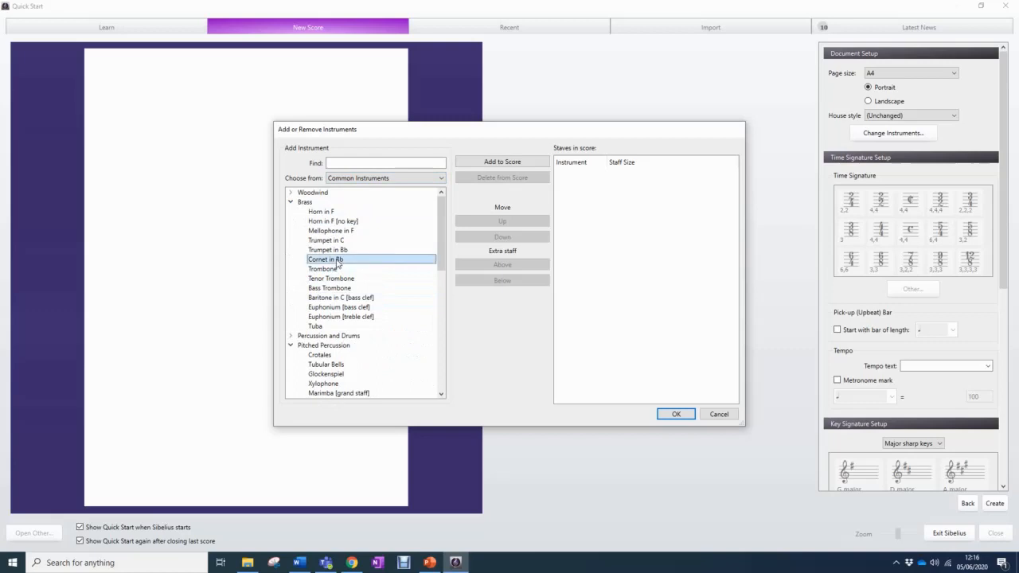
left_click(473, 164)
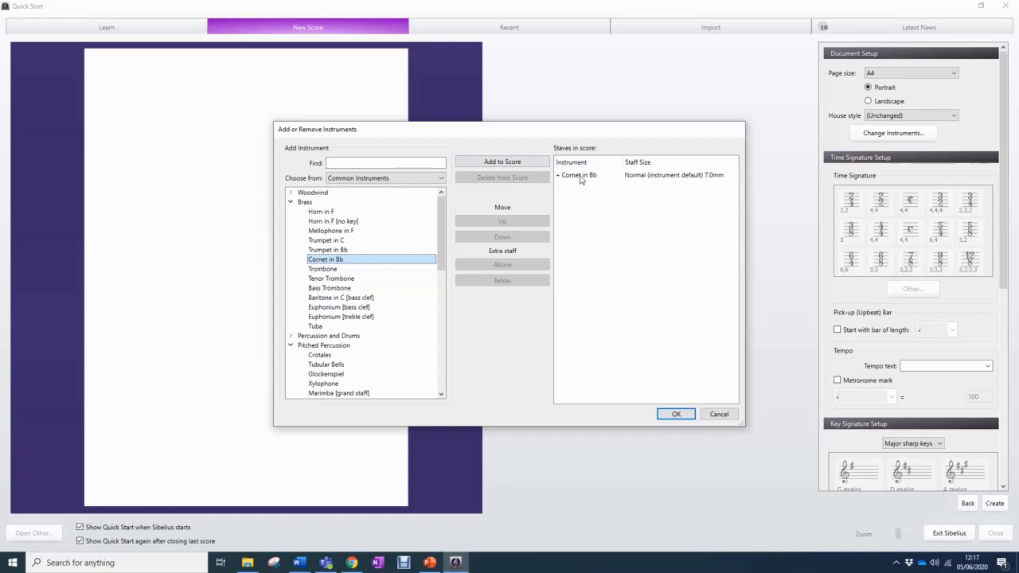
Find the Piano, add it to the score below the cornet, and confirm the instrument selection
left_click(402, 163)
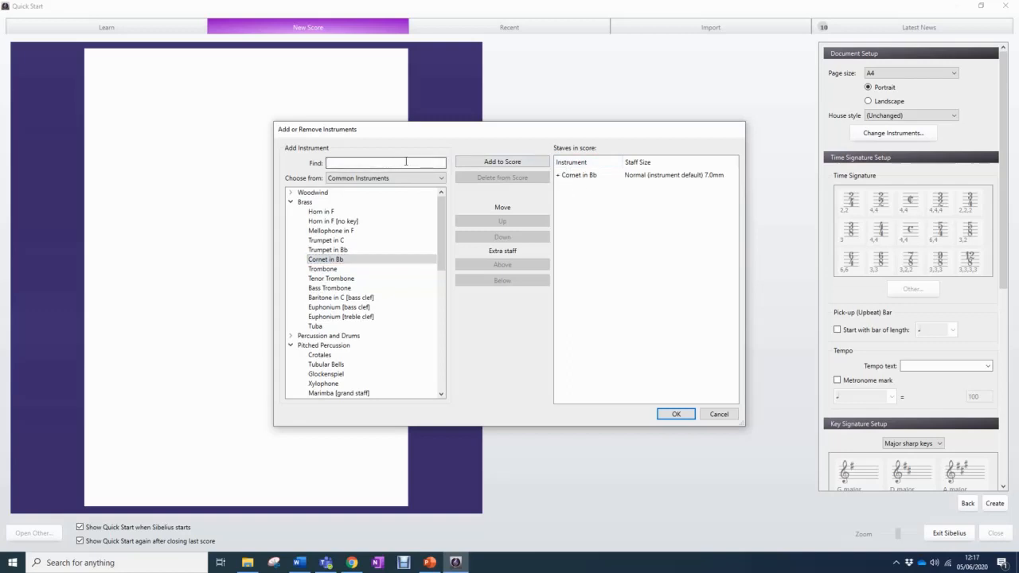
type("piano")
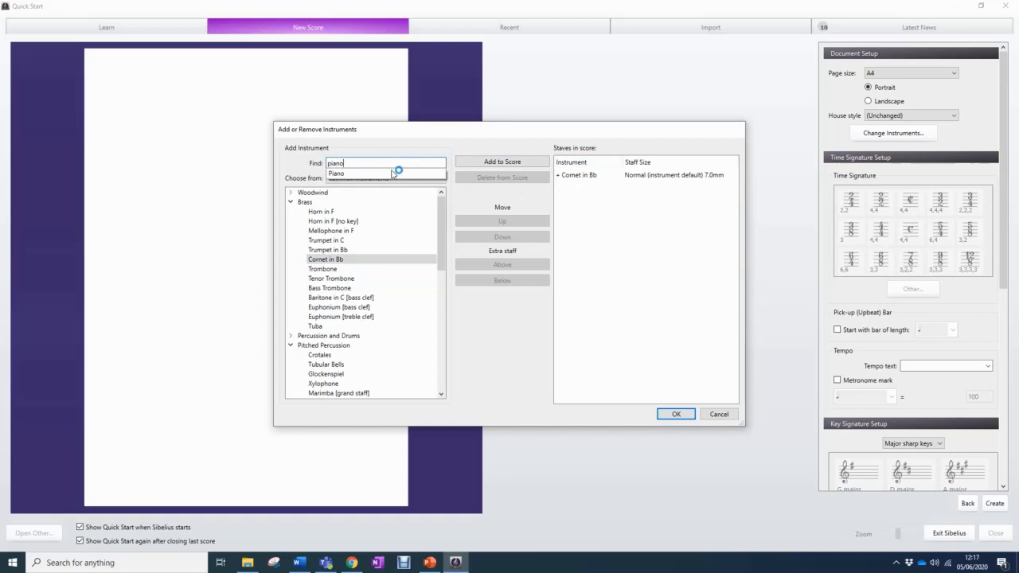
left_click(393, 173)
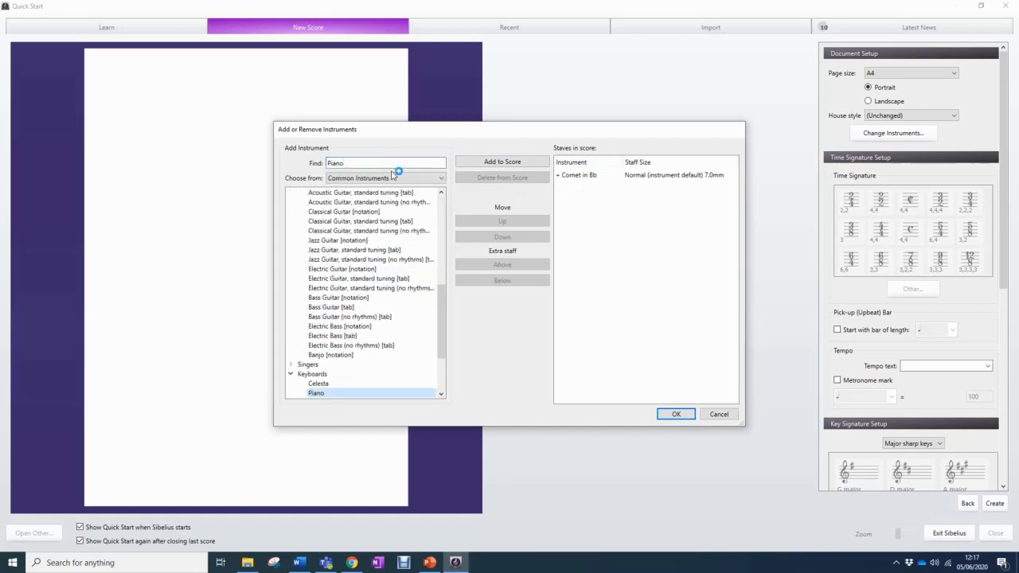
left_click(482, 163)
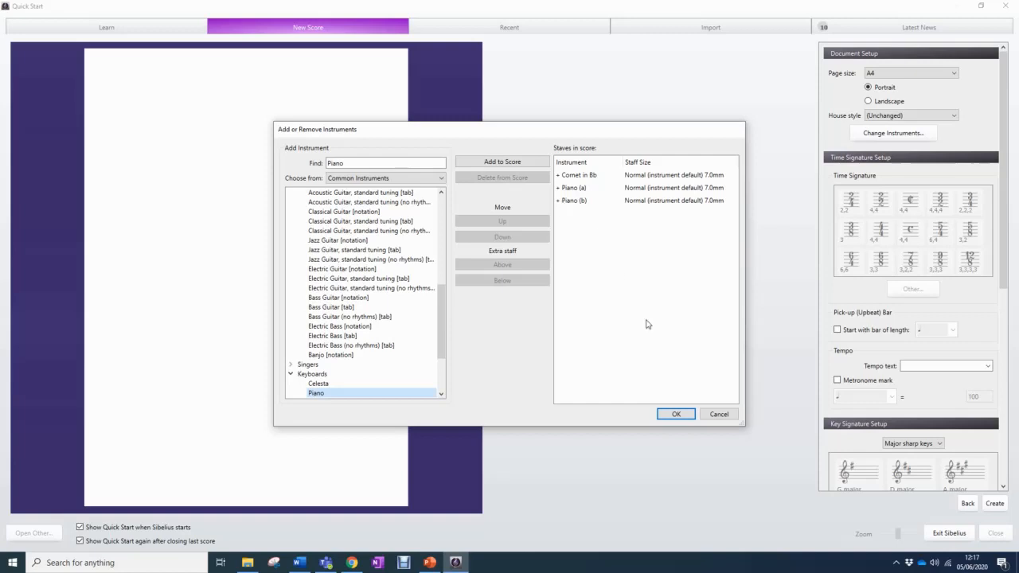
left_click(670, 414)
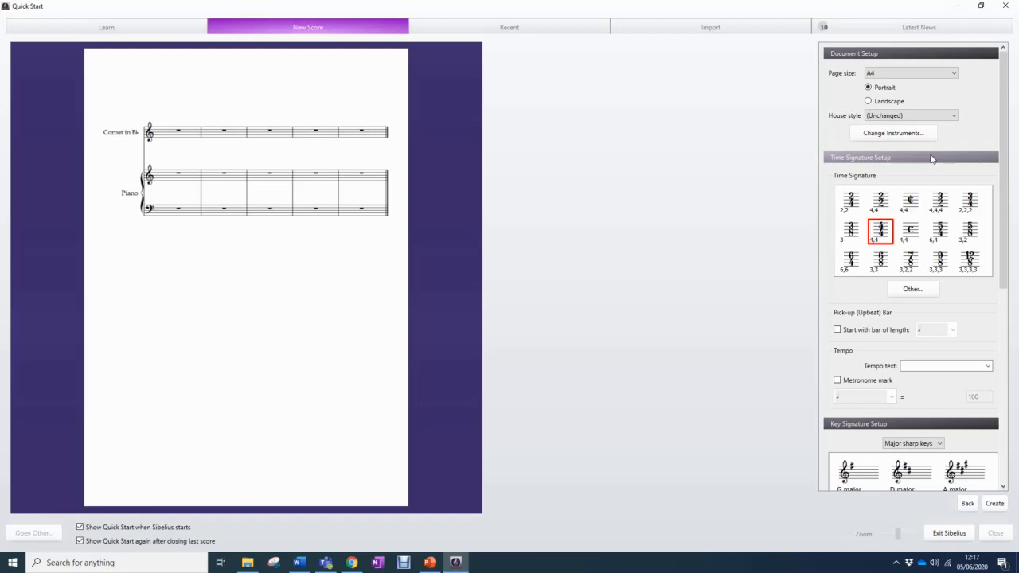
Enable the metronome mark and set it to quarter note = 120
left_click(837, 380)
double_click(972, 396)
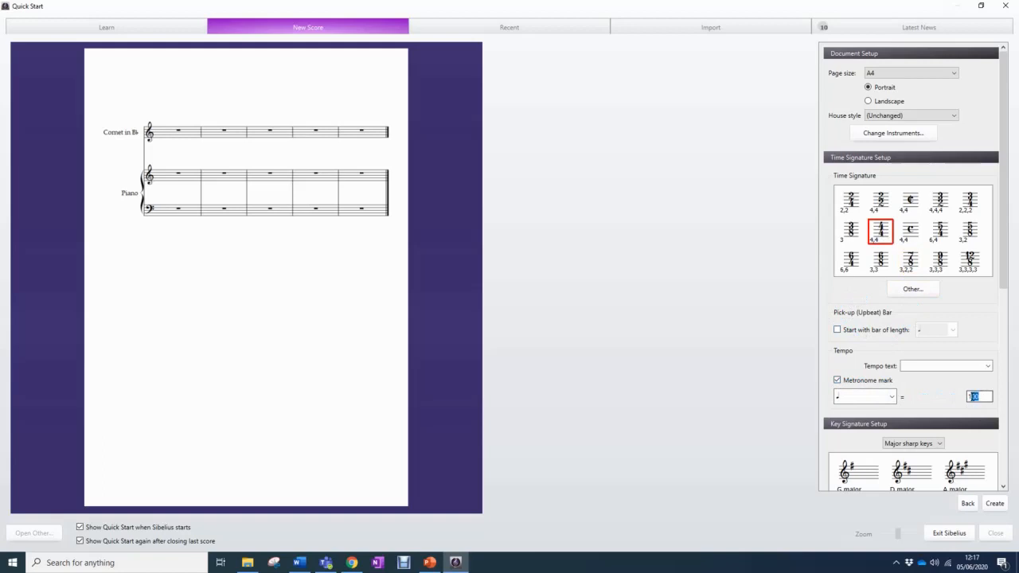
type("120")
left_click(988, 366)
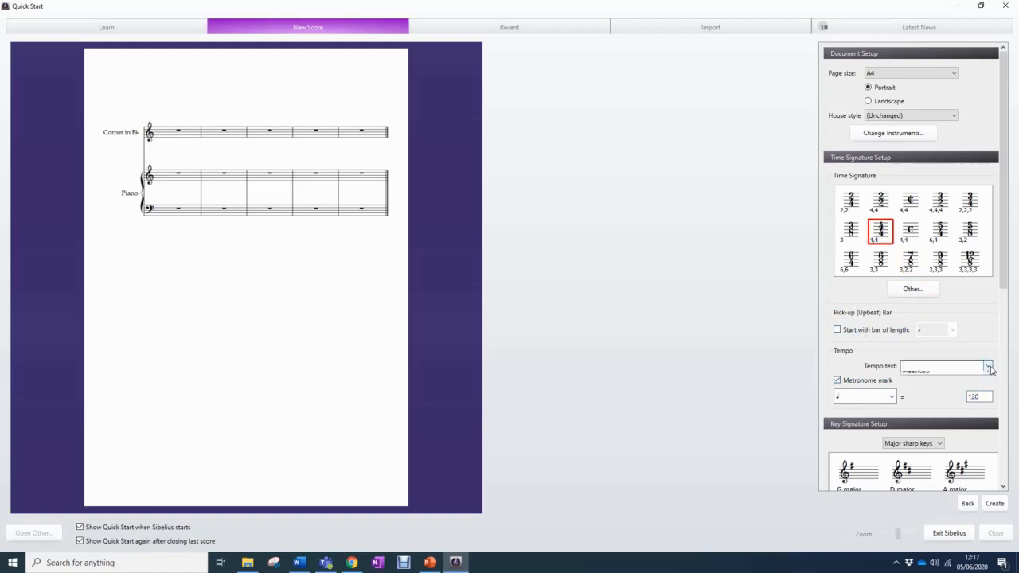
scroll(955, 394, "down", 6)
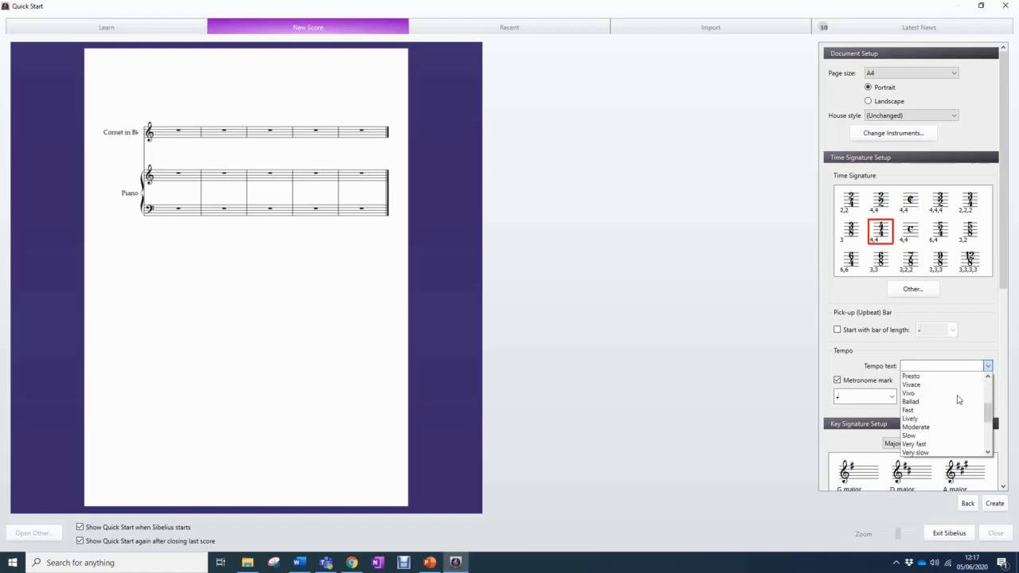
scroll(958, 401, "down", 1)
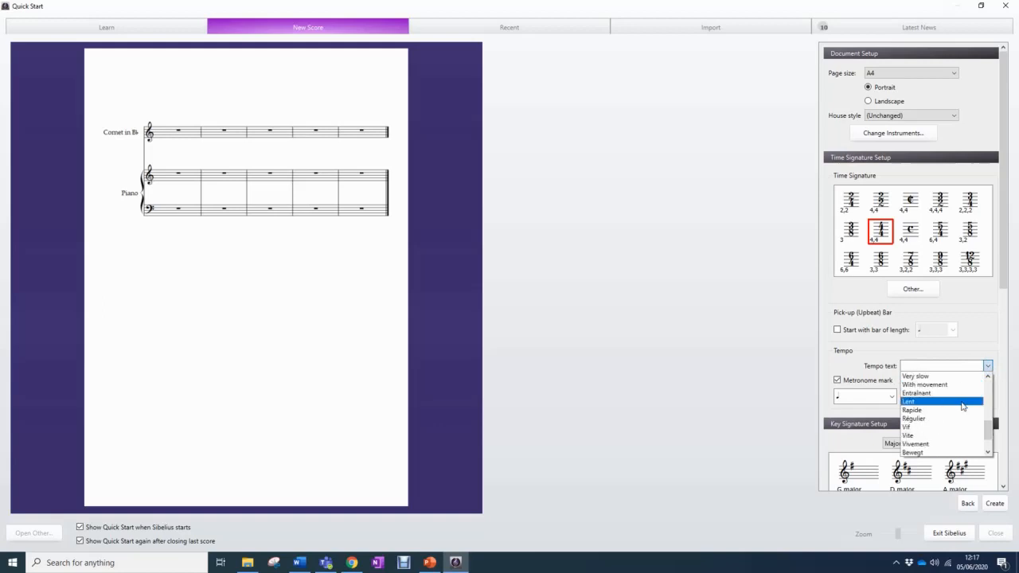
scroll(961, 404, "up", 4)
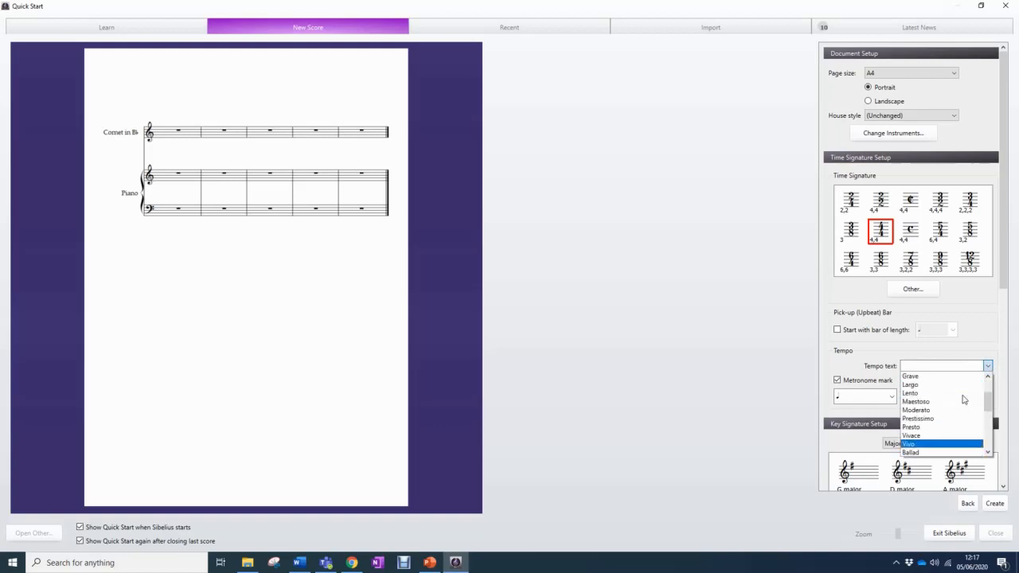
left_click(955, 349)
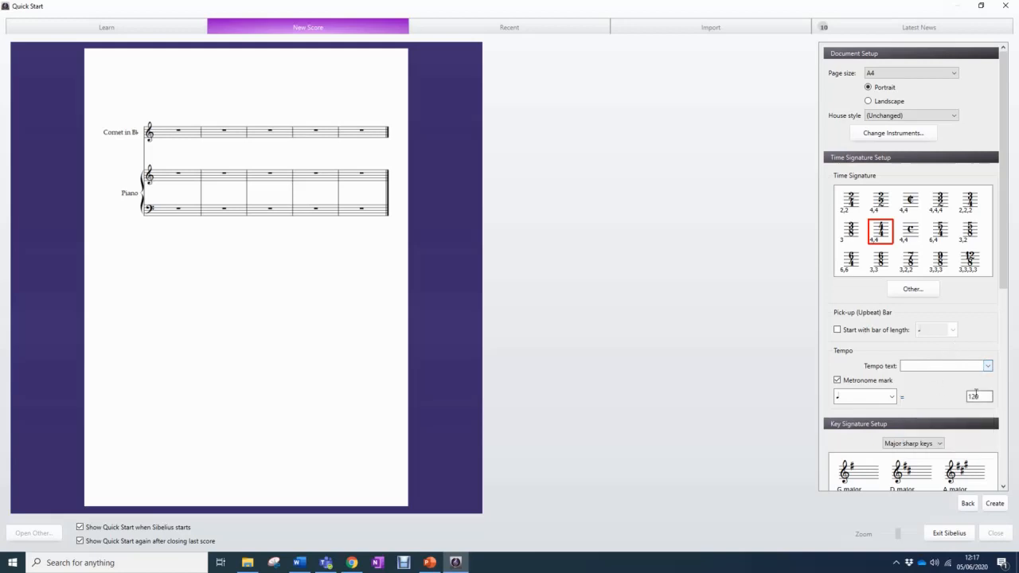
Choose D major from the major sharp keys as the score's key signature
scroll(947, 430, "down", 3)
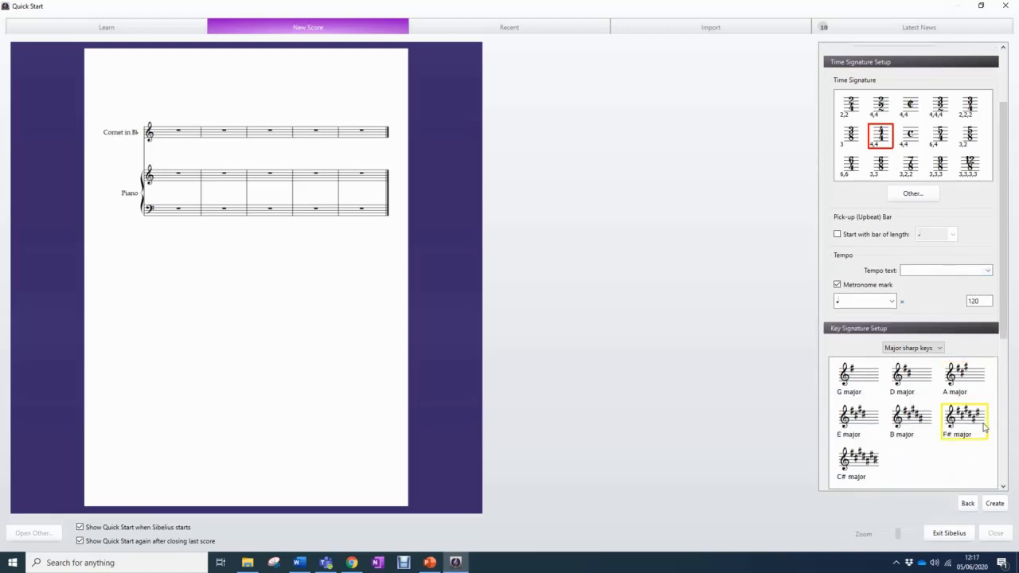
left_click(942, 350)
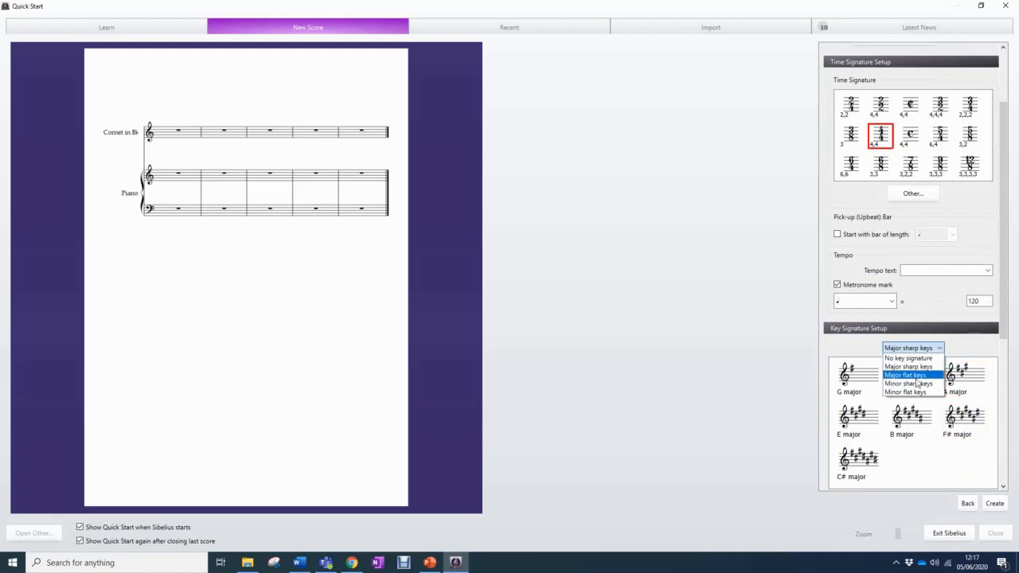
left_click(918, 367)
left_click(917, 377)
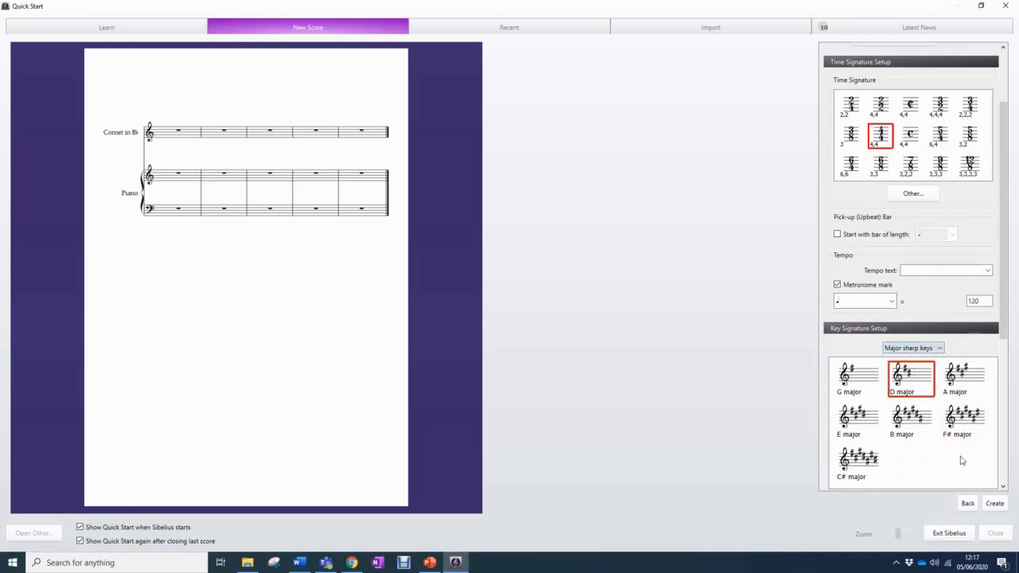
Title the score "My Composition", fill in the composer's full name, and create the score
scroll(923, 477, "down", 5)
left_click(890, 344)
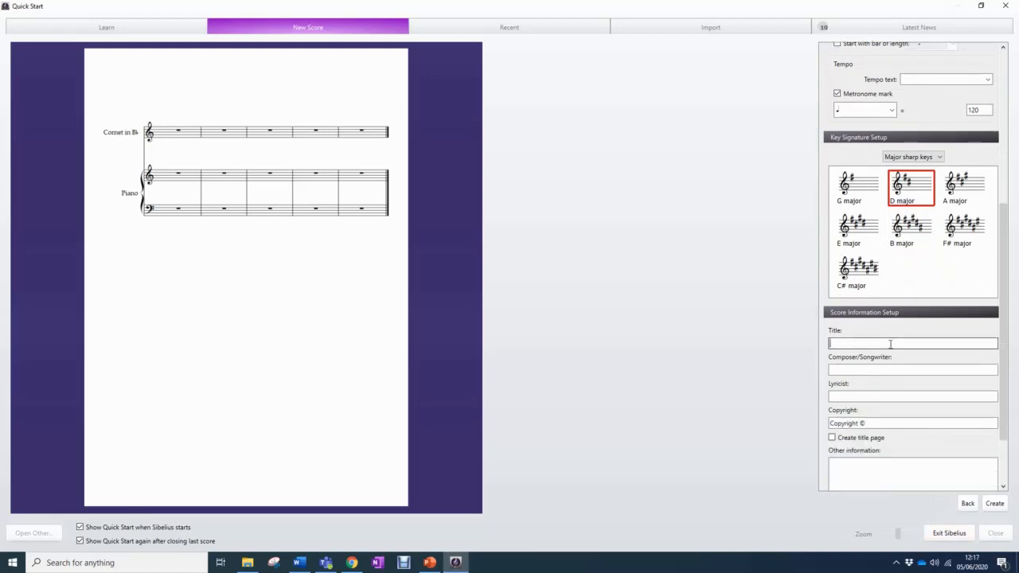
type("My Composition")
left_click(943, 367)
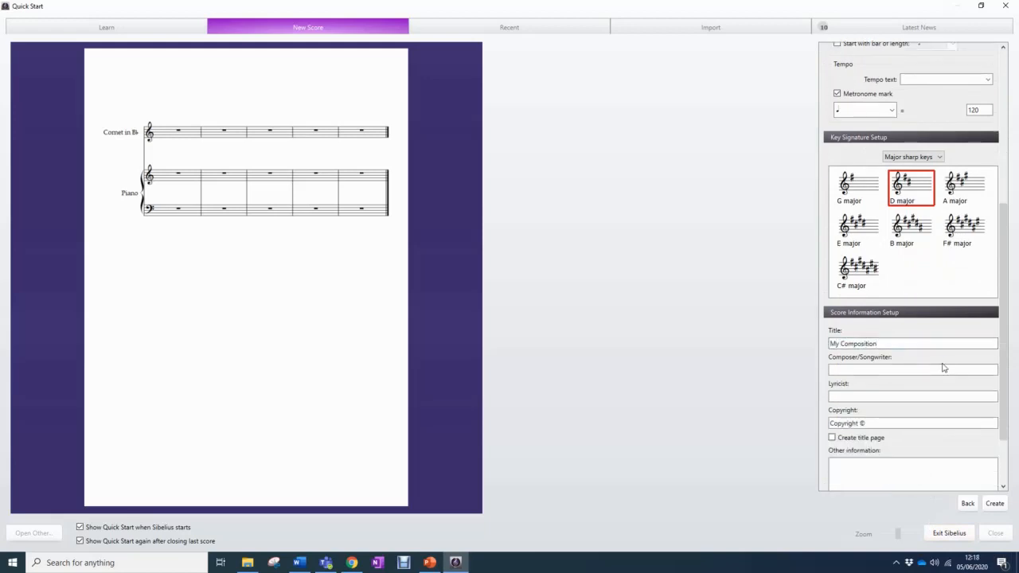
left_click(935, 367)
type("Andrew Moxon")
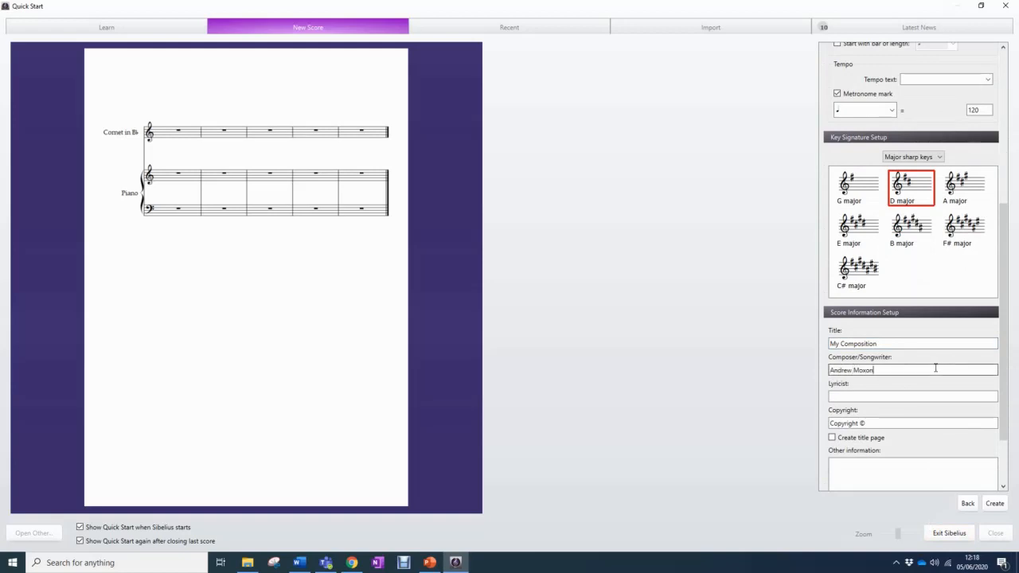
left_click(995, 503)
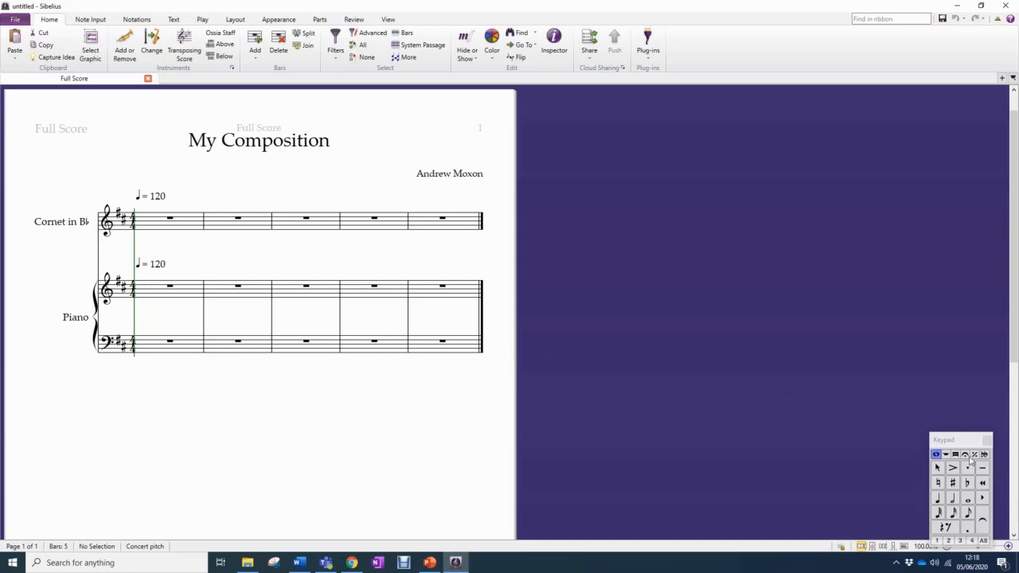
Shift the floating Keypad slightly upward and place a quarter-note D5 on beat 1 of the cornet's first bar
left_click_drag(971, 440, 967, 402)
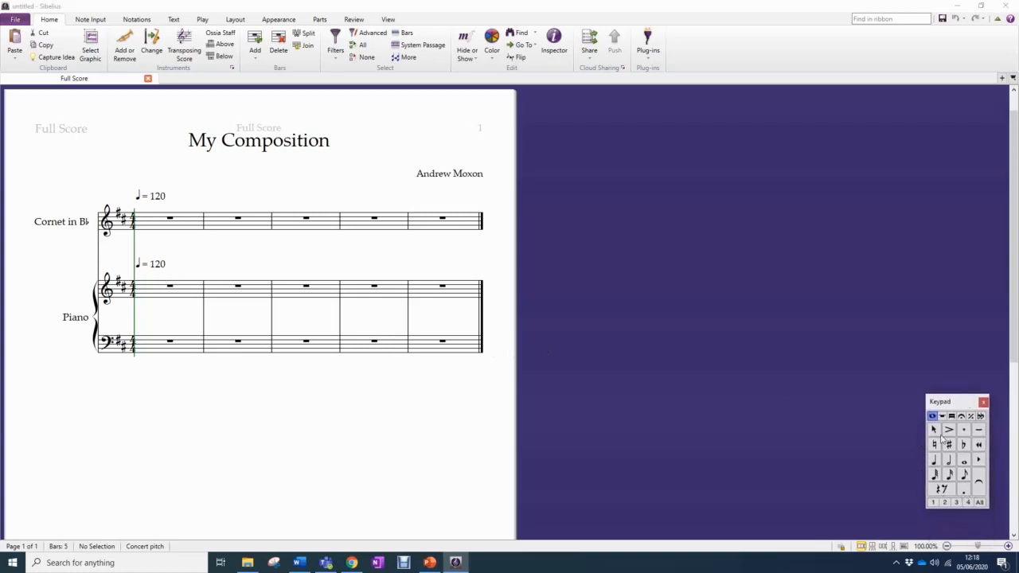
left_click(934, 459)
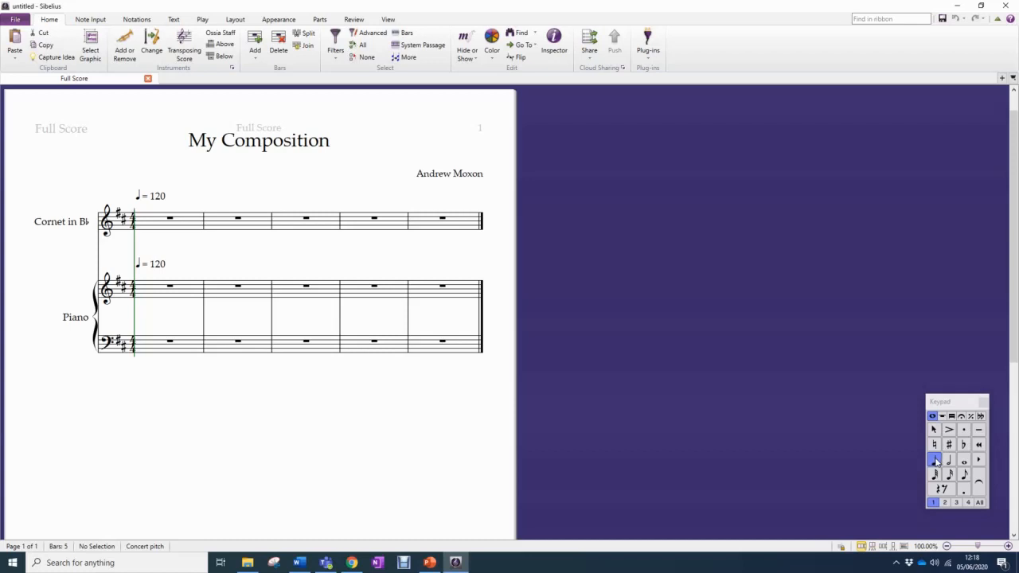
left_click(132, 220)
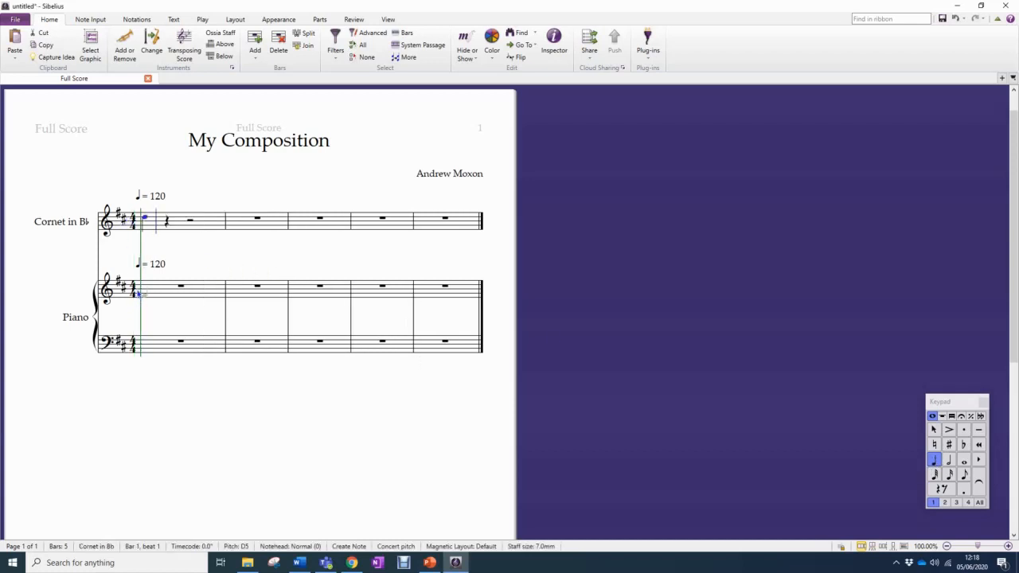
Enter quarter-note chords on beat 1 of the piano's first bar: D5 and F#4 in the treble staff, A3 and D3 in the bass
left_click(144, 287)
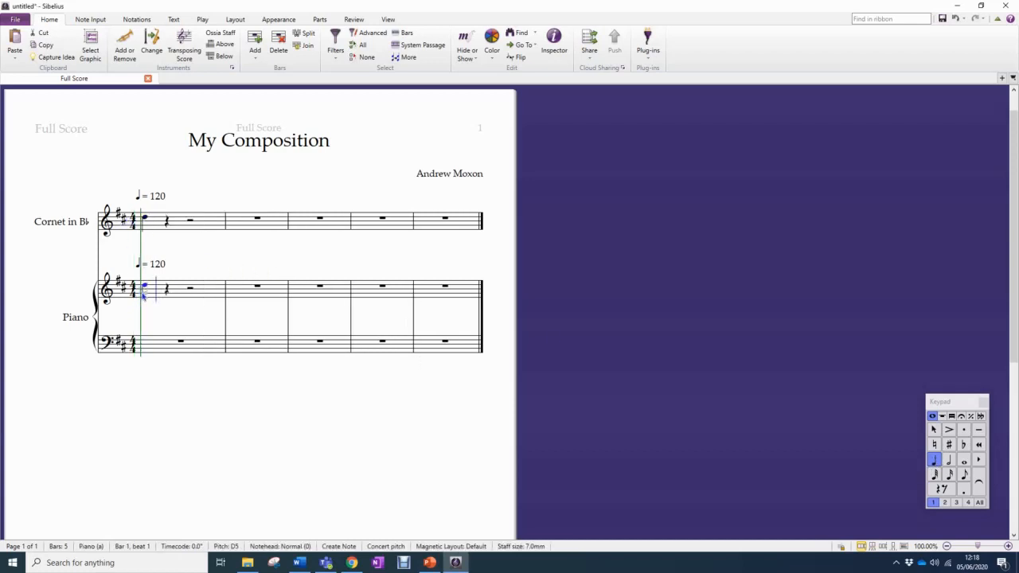
left_click(144, 294)
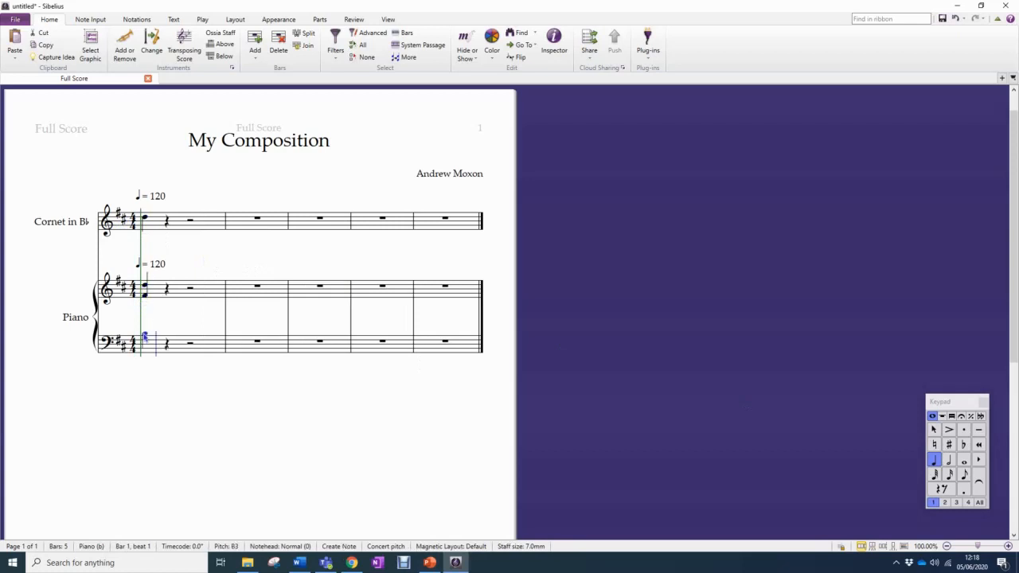
left_click(144, 336)
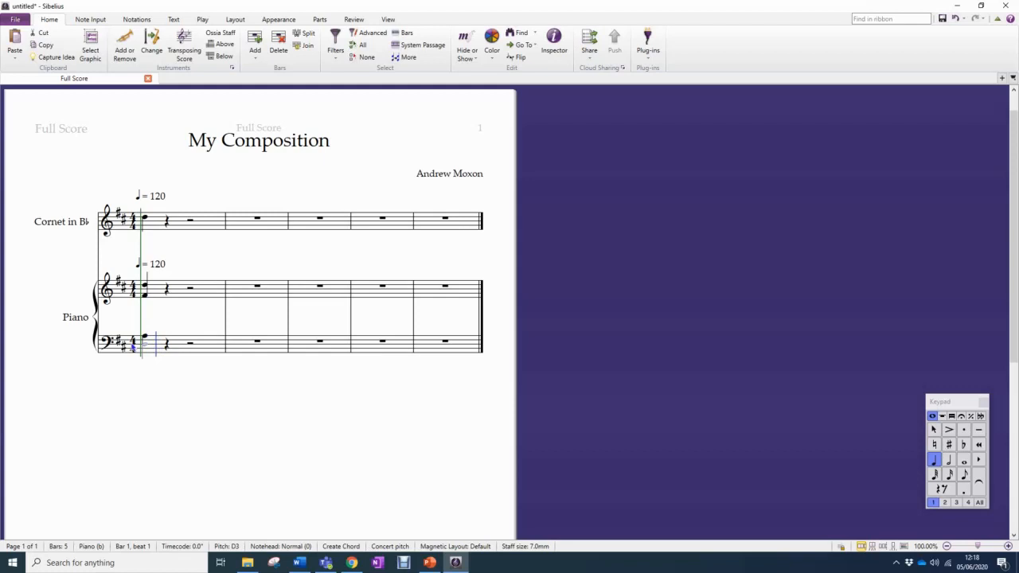
left_click(133, 347)
Hide and restore the Keypad, and show the Transport controls, moving them slightly over the empty background
left_click(386, 20)
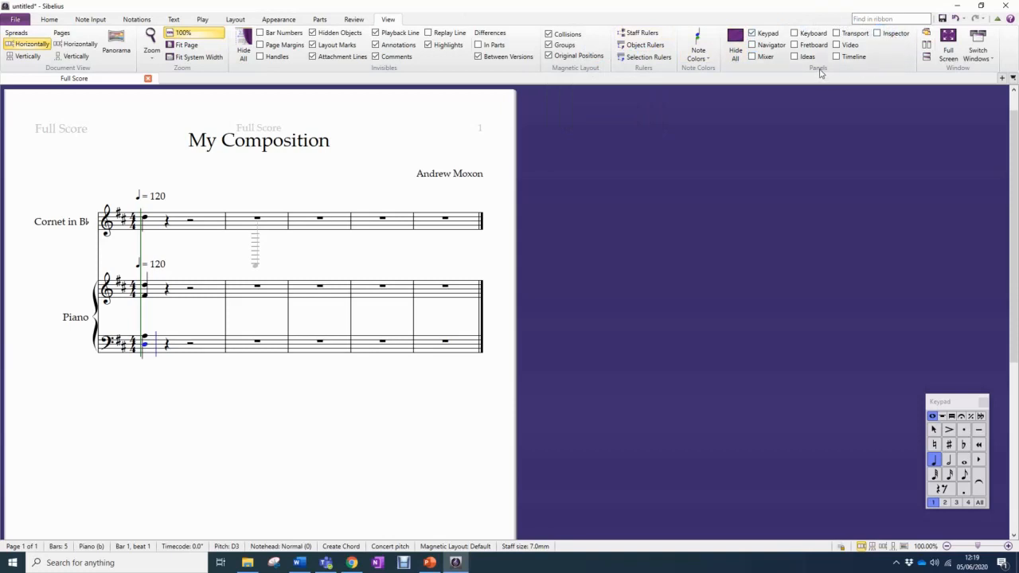
left_click(752, 34)
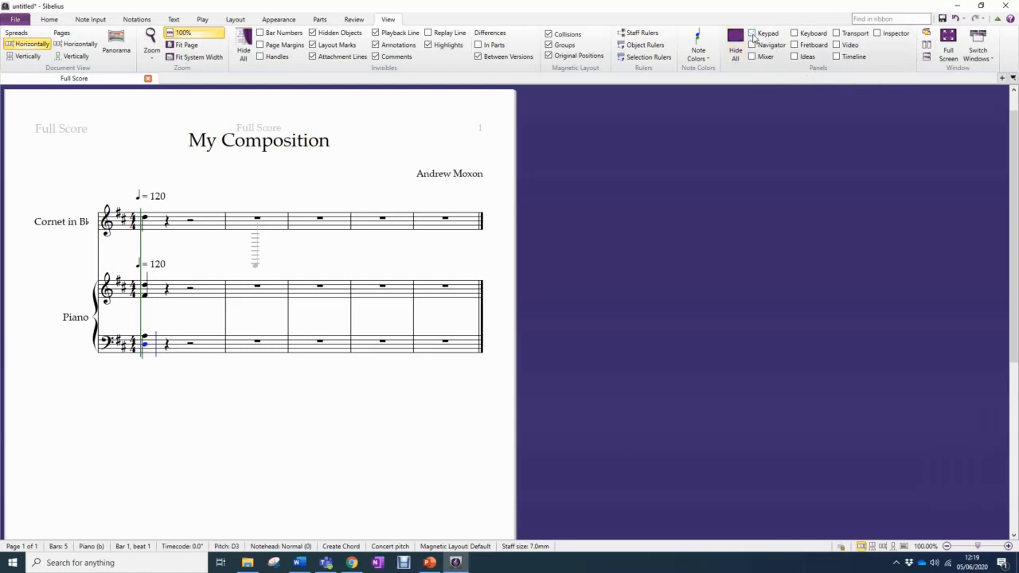
left_click(751, 33)
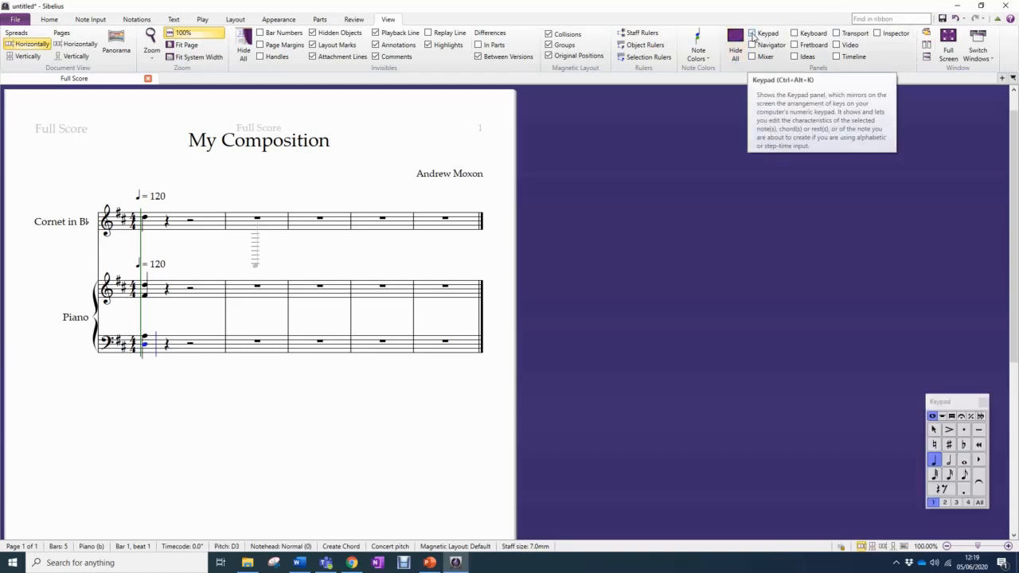
left_click(837, 34)
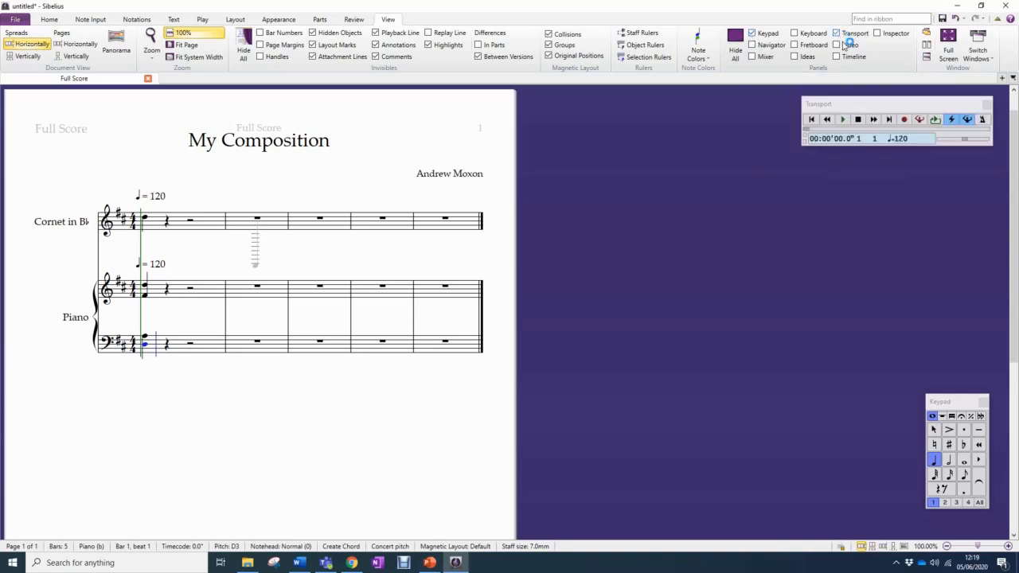
left_click_drag(882, 106, 867, 102)
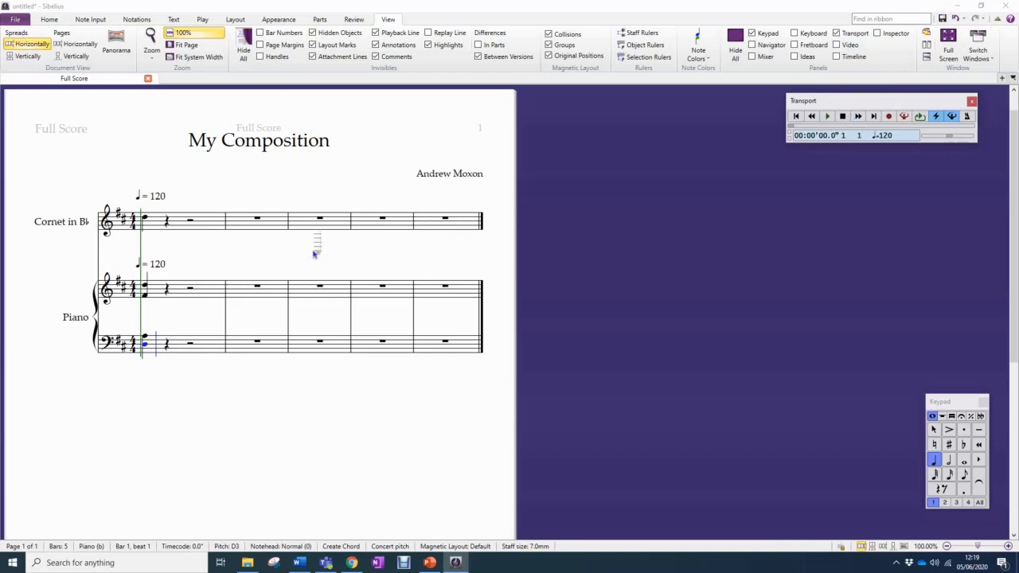
Add quarter notes F#5, E5 and A4 on beats 2 to 4 of the cornet's first bar
left_click(167, 215)
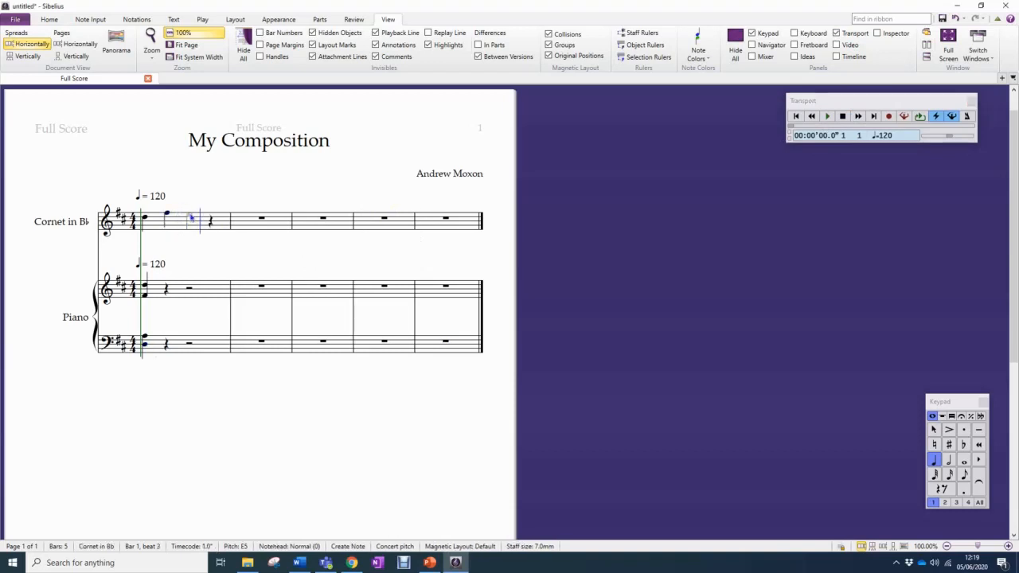
left_click(190, 216)
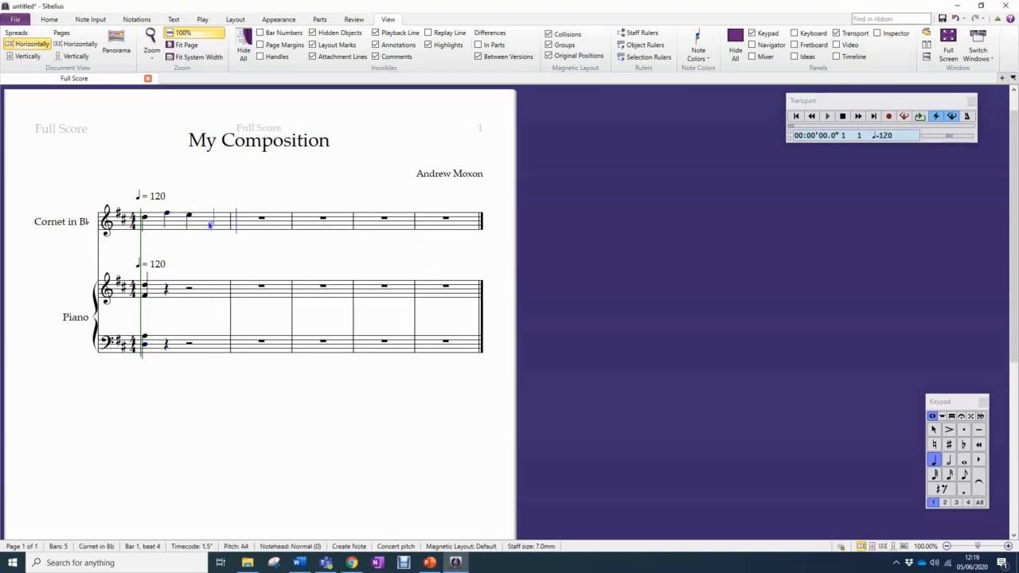
left_click(210, 224)
Add half-note chords on beat 3 of the piano's first bar, C#5 and G4 over A3 and A2, and lengthen its beat-1 chords to half notes
left_click(947, 461)
left_click(192, 293)
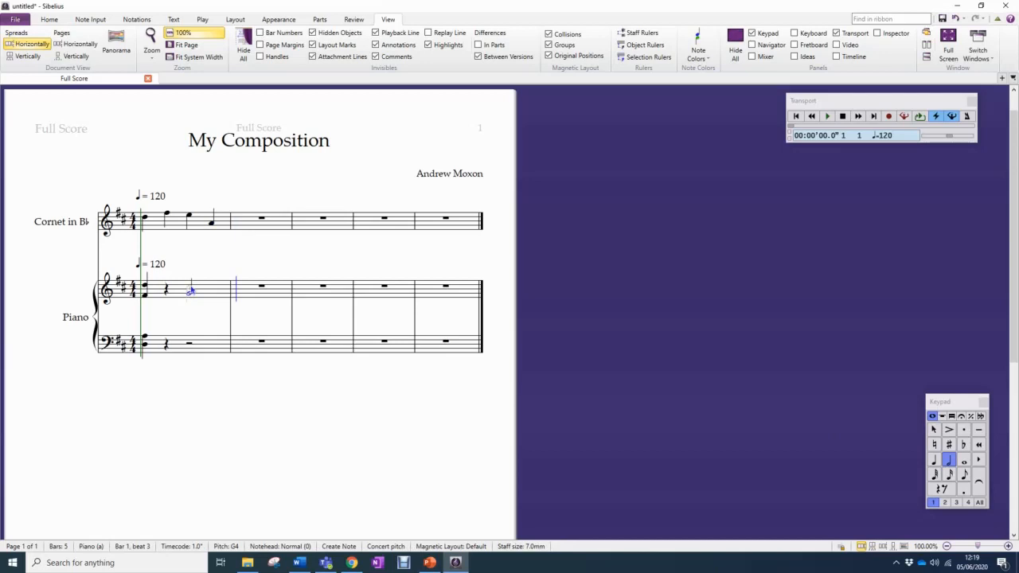
left_click(189, 338)
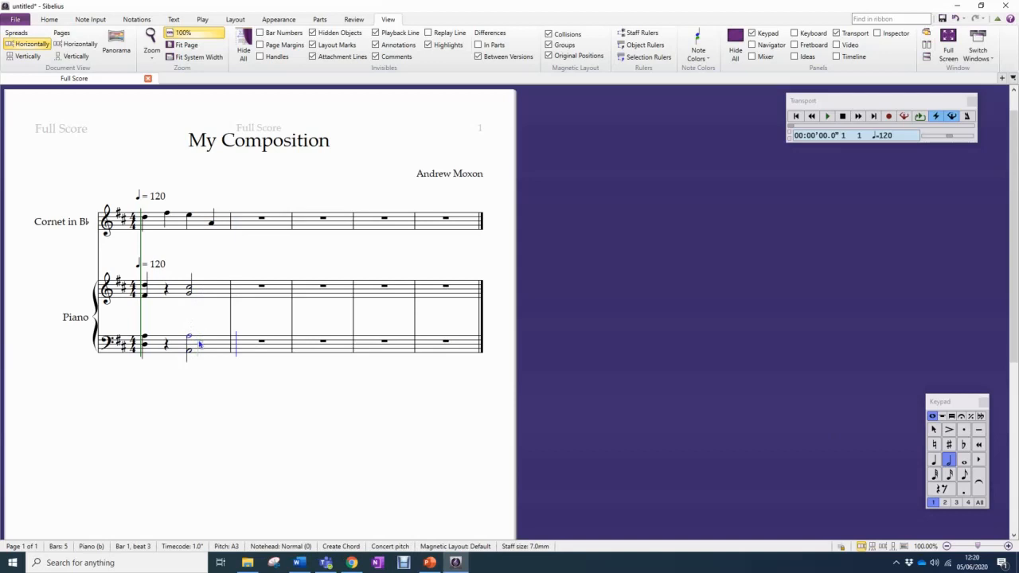
left_click(146, 339)
left_click(145, 296)
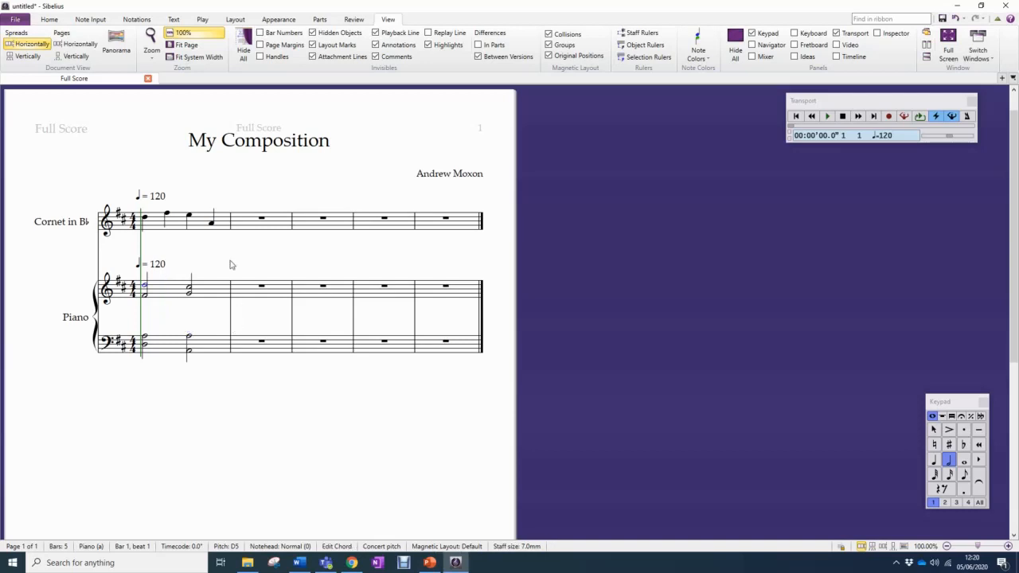
Fill the cornet's second bar with quarter notes F#4 and A4 followed by a half-note D5
left_click(213, 223)
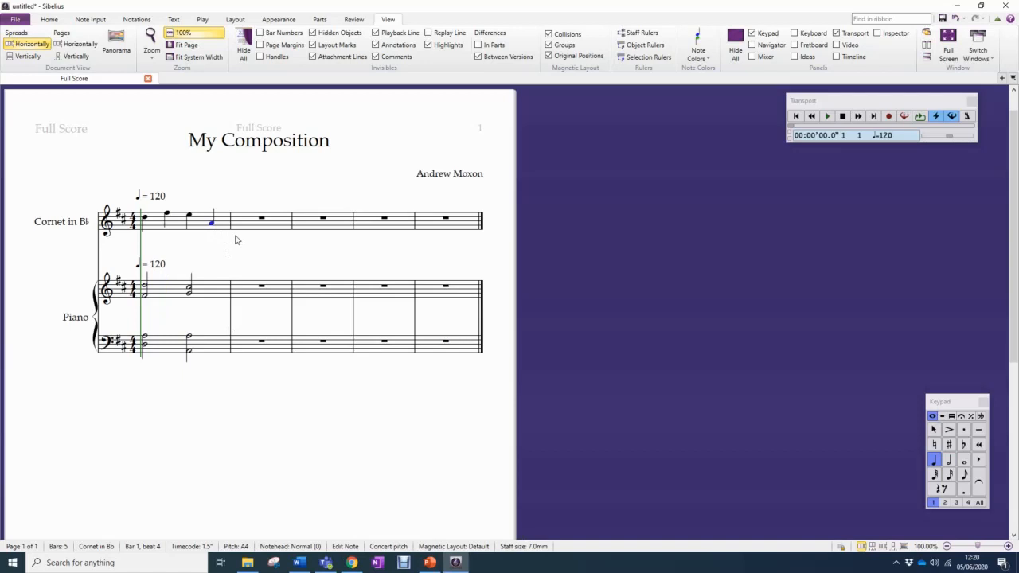
key("r")
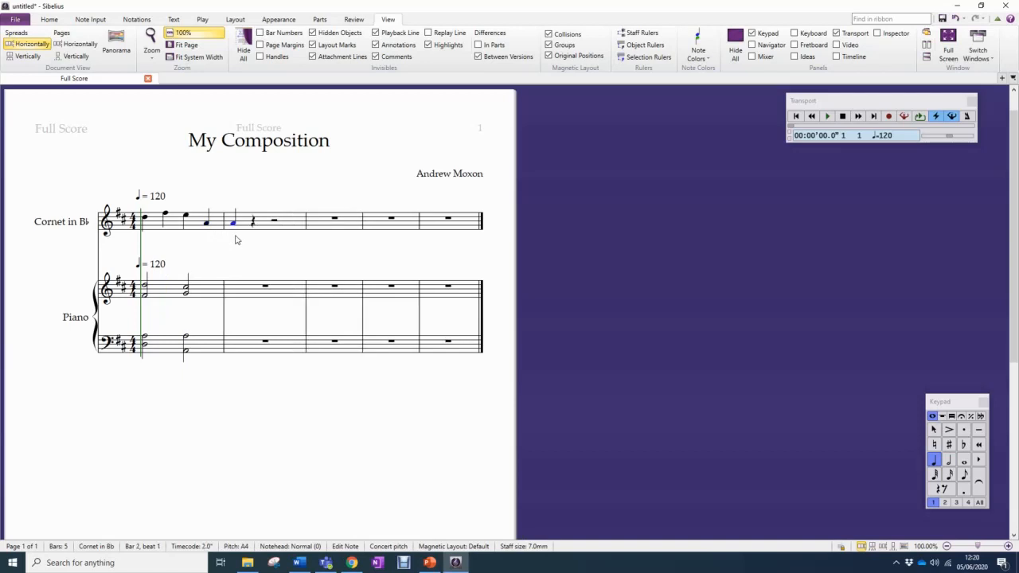
key("Up")
key("Up")
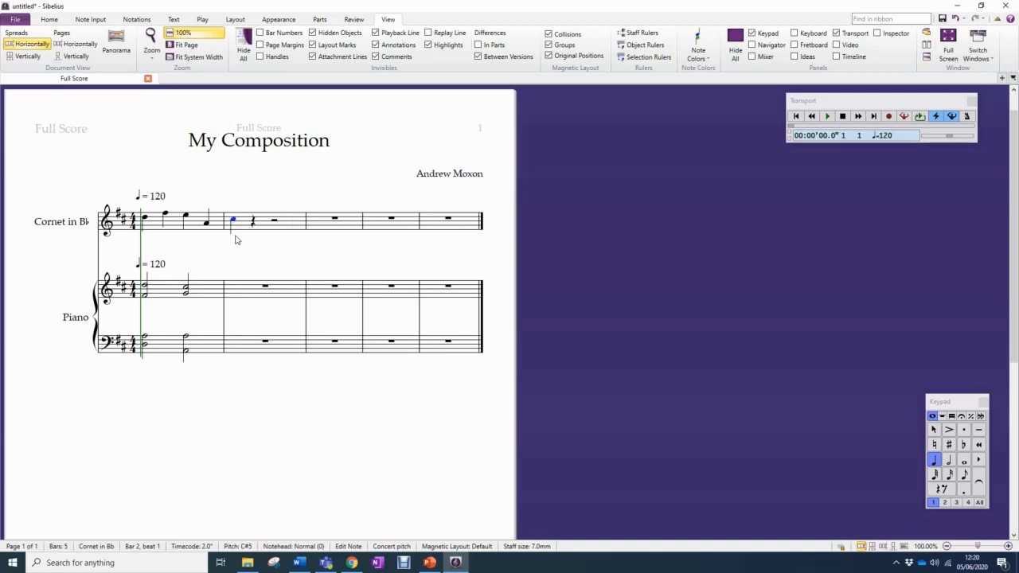
key("Down")
key("Down")
key("Down")
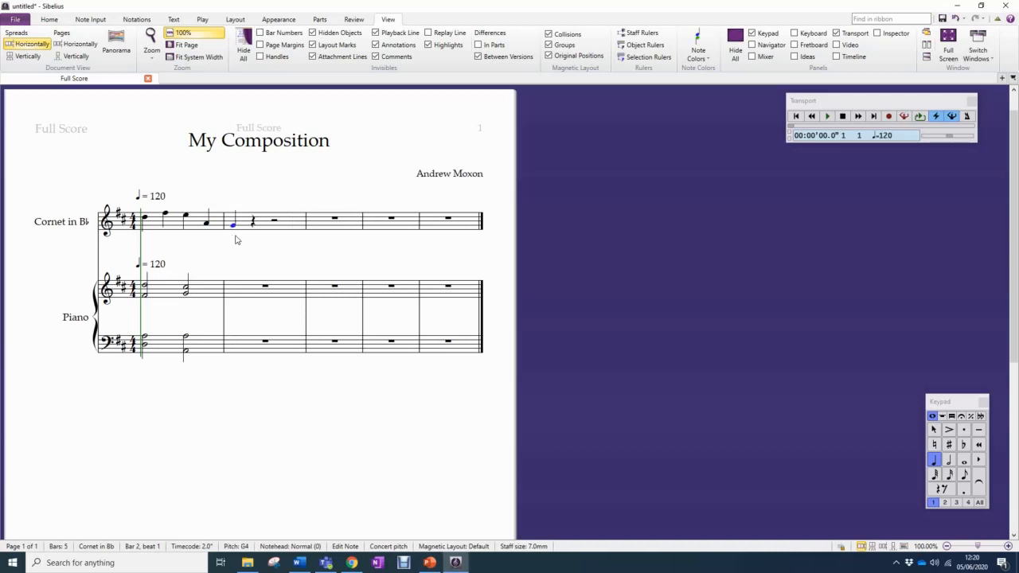
key("Down")
key("a")
key("d")
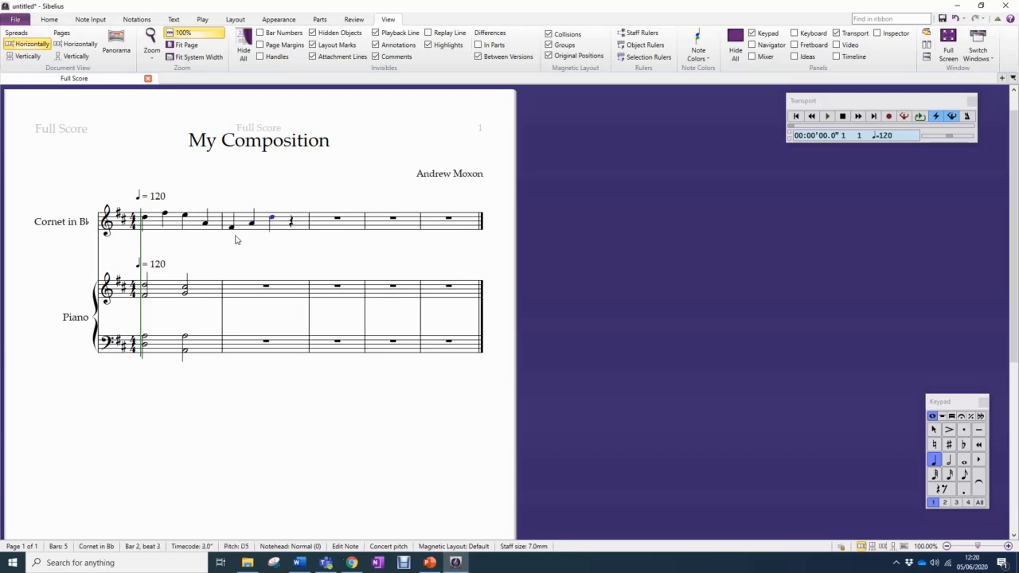
left_click(947, 461)
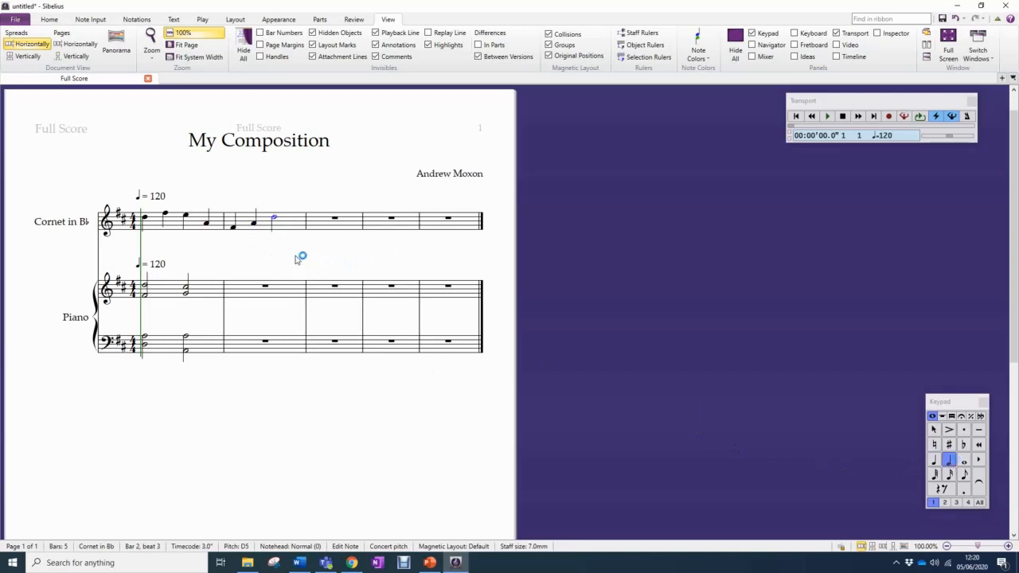
Repeat the piano's first bar into bar 2 in both the treble and bass staves
left_click(209, 295)
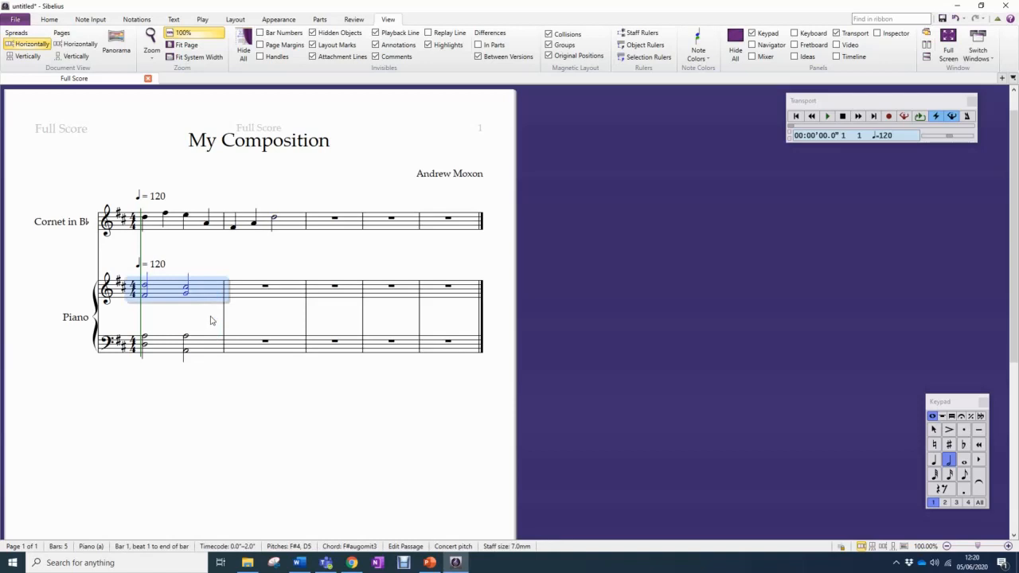
key("Right")
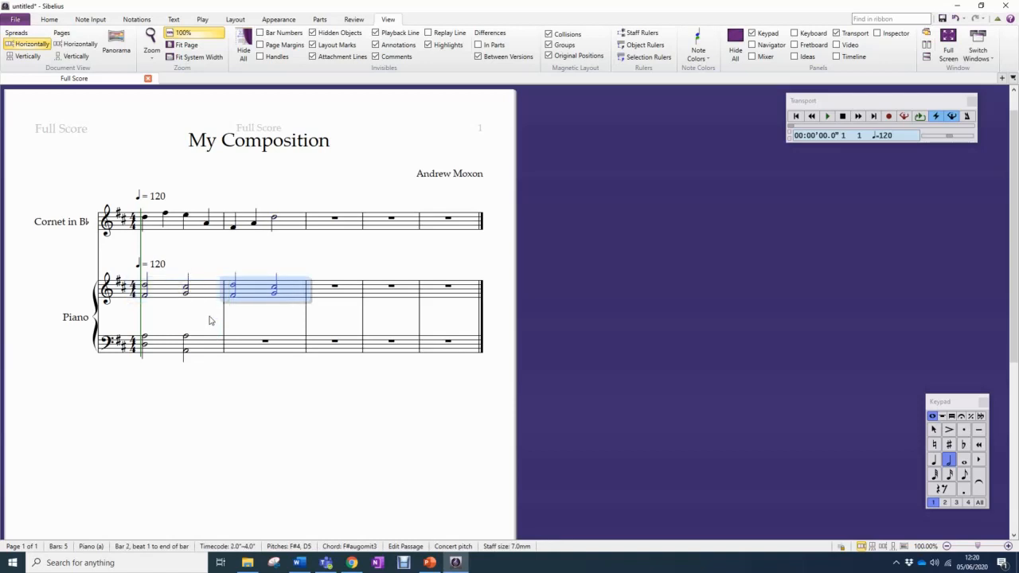
left_click(213, 347)
key("Right")
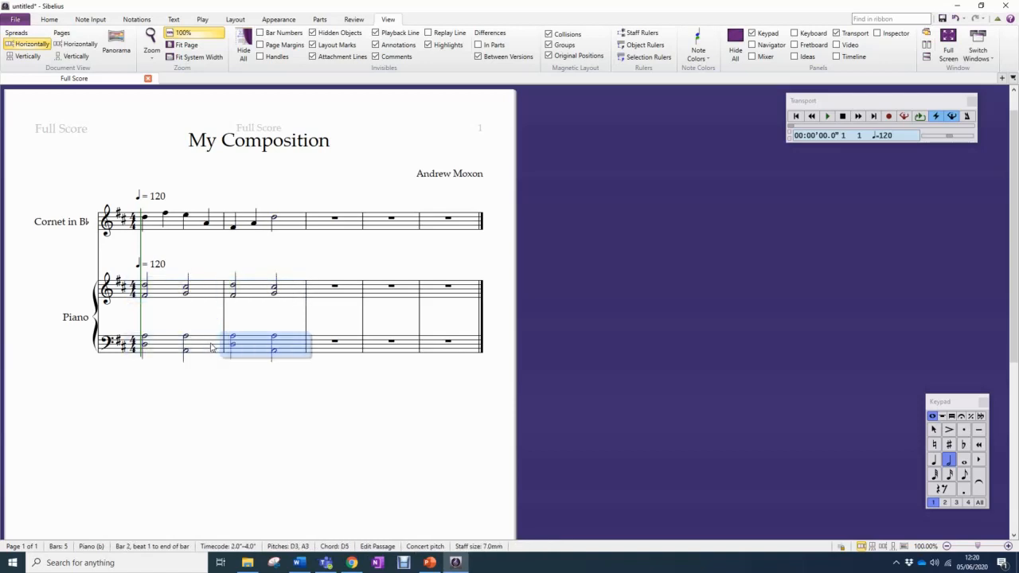
Raise the half note in the cornet's second bar to E5 and play back the first two bars
left_click(276, 224)
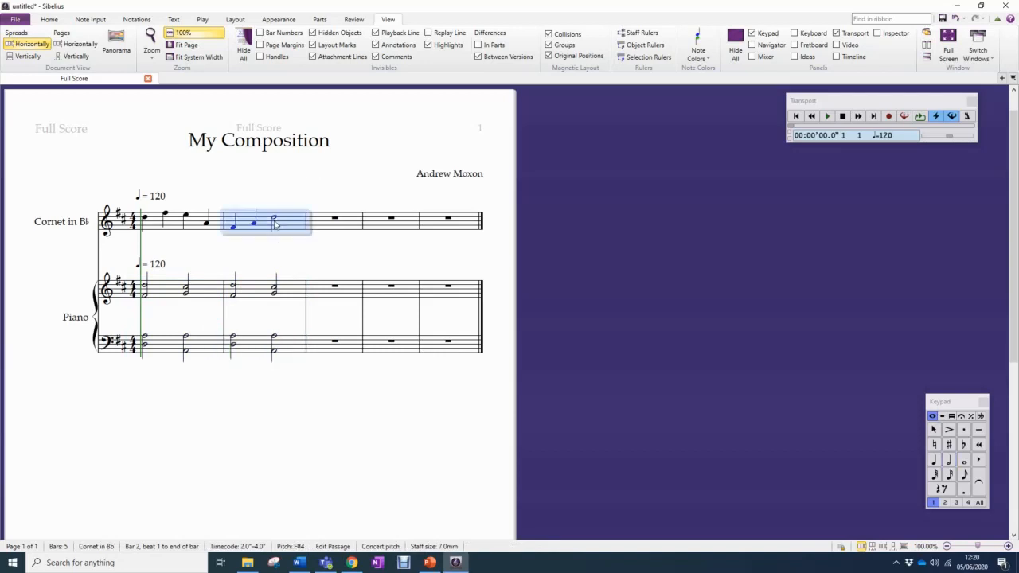
key("Escape")
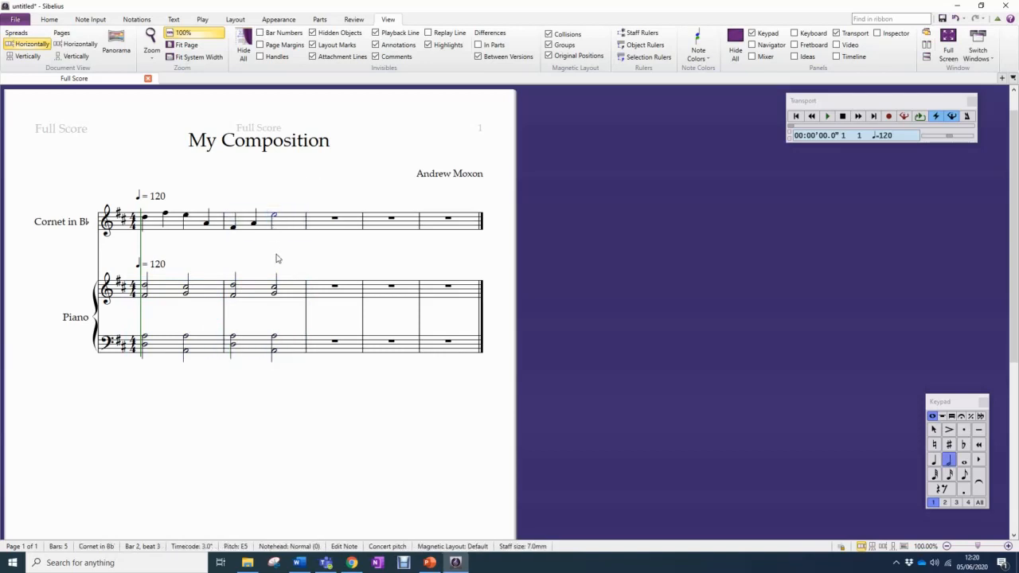
left_click(827, 116)
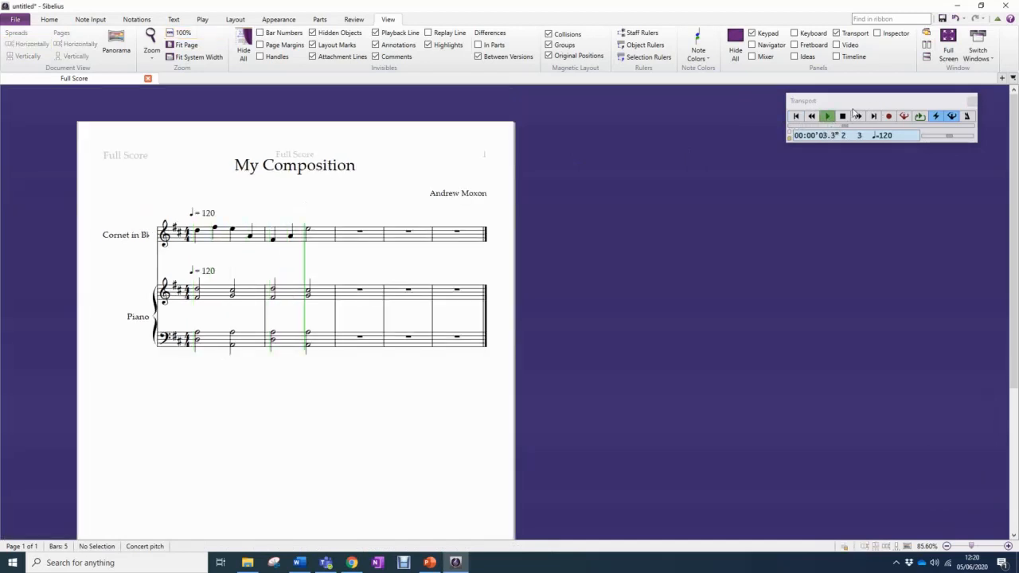
left_click(843, 117)
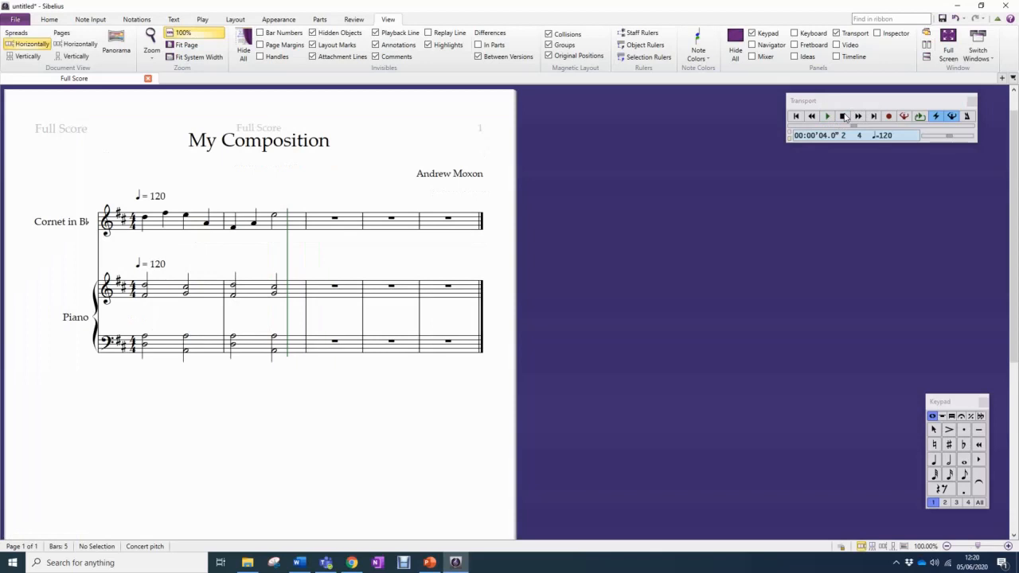
Repeat bars 1 and 2 of the cornet and both piano staves into bars 3 and 4
left_click(195, 225)
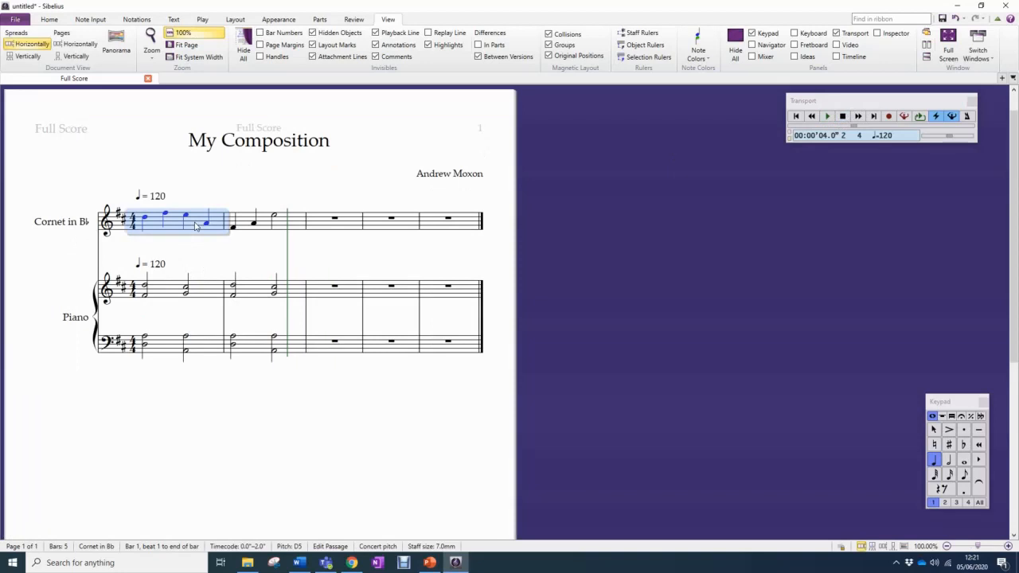
left_click(303, 344, "shift")
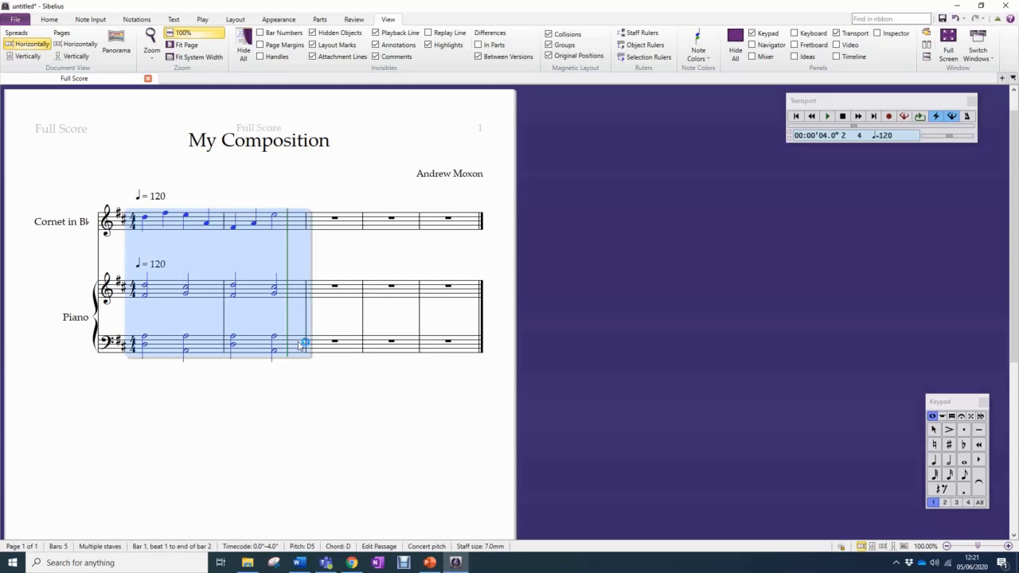
key("r")
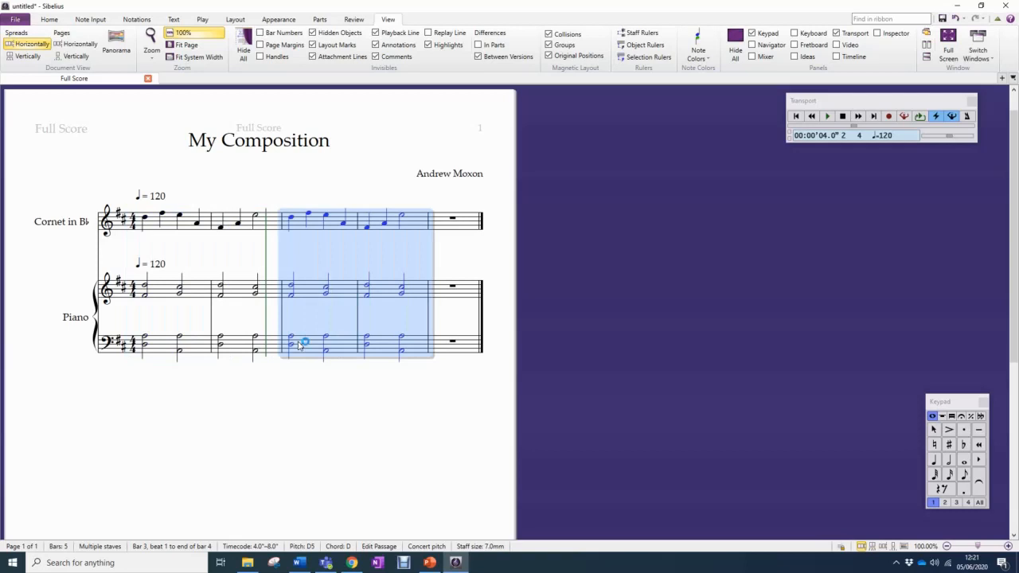
left_click(322, 376)
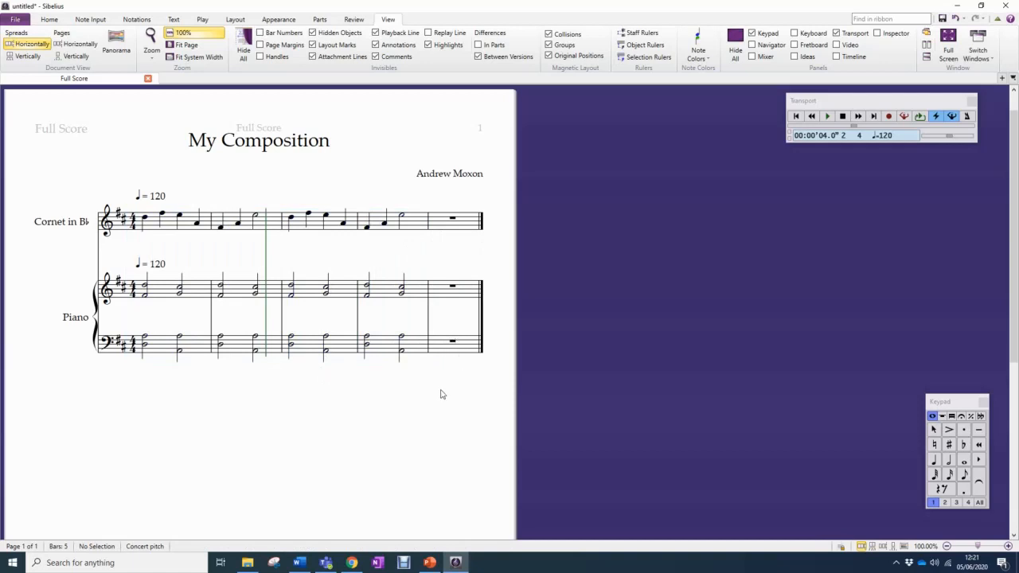
Append empty bars to the end of the score until it has 25 bars
key("ctrl+b")
key("ctrl+b")
key("ctrl+b")
key("ctrl+b")
key("ctrl+b")
key("ctrl+b")
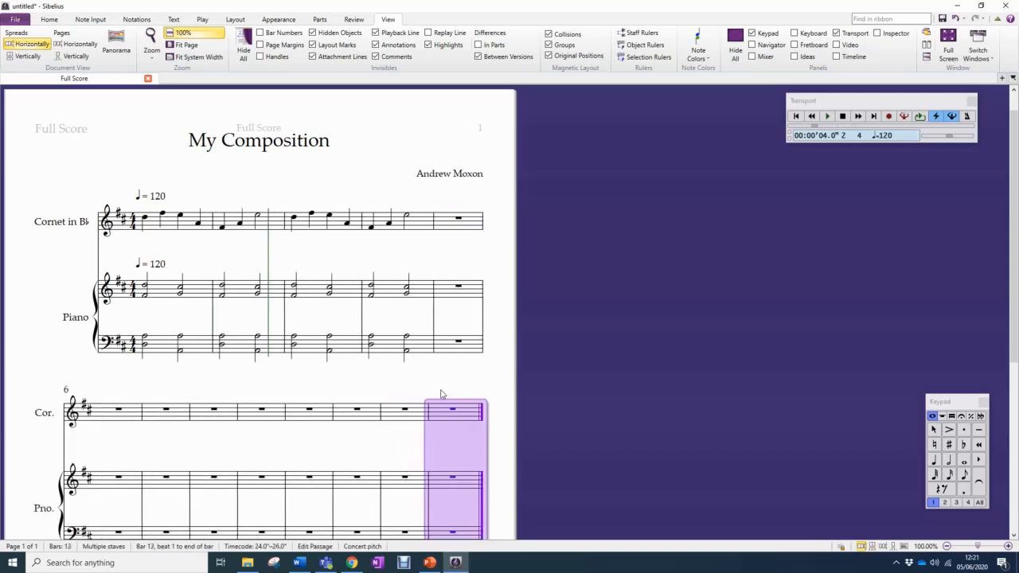
key("ctrl+b")
key("ctrl+b")
key("ctrl+b")
key("ctrl+b")
key("ctrl+b")
key("ctrl+b")
key("ctrl+b")
key("ctrl+b")
key("ctrl+b")
key("ctrl+b")
key("ctrl+b")
key("ctrl+b")
key("ctrl+b")
key("ctrl+b")
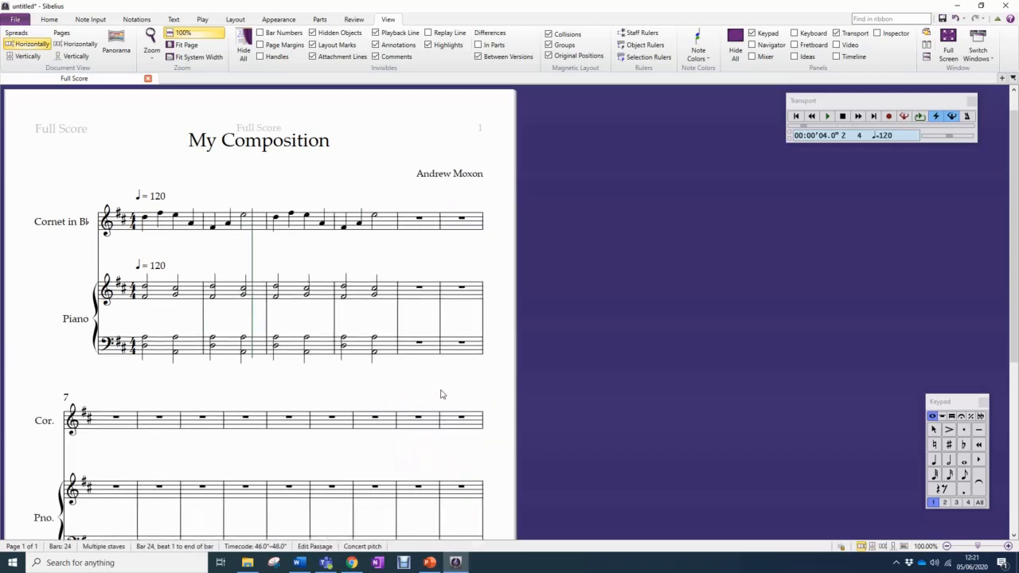
key("Escape")
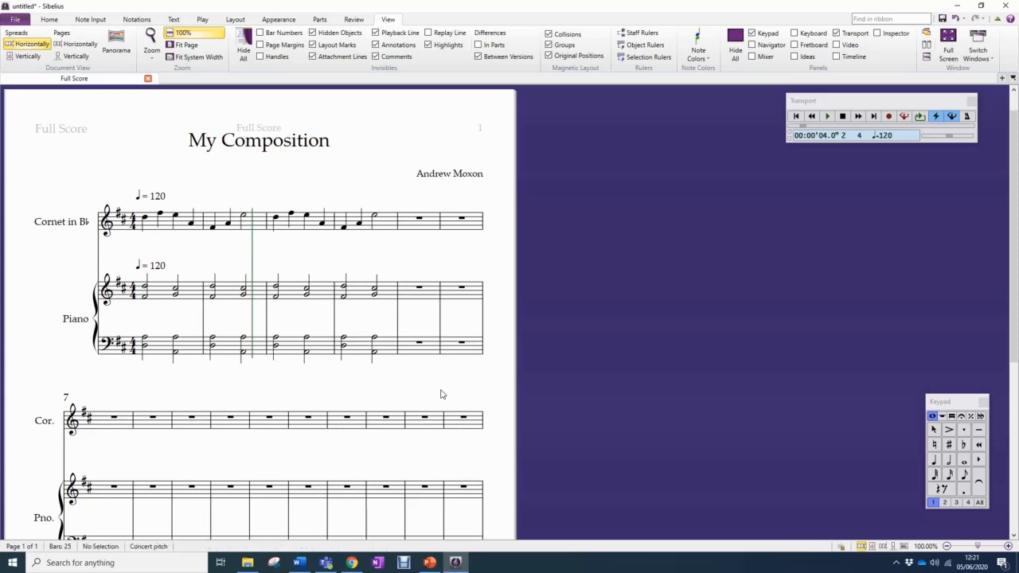
Enter quarter notes F#5, D5, C#5 and A4 in bar 5 of the cornet staff
left_click_drag(442, 393, 470, 370)
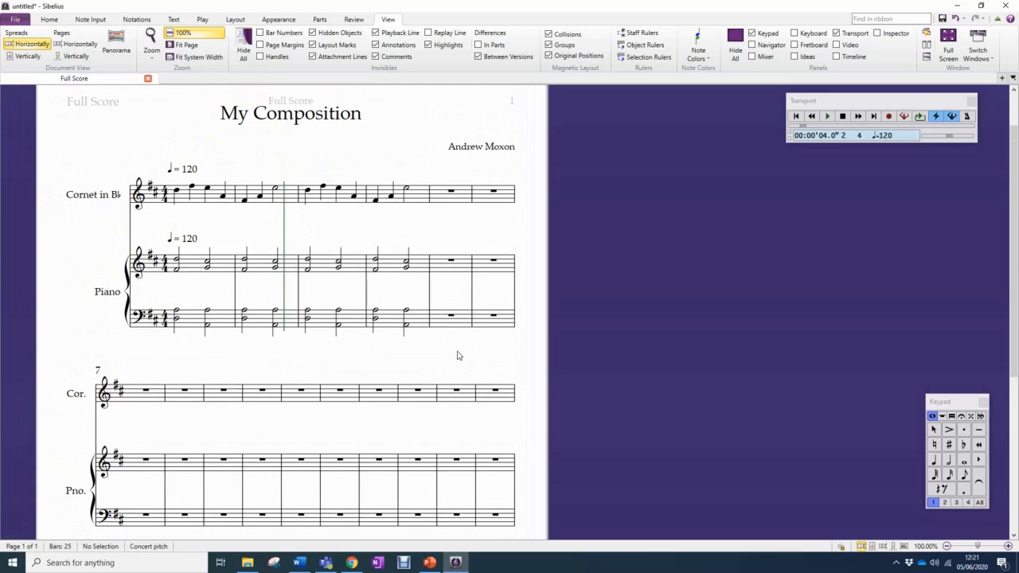
left_click(934, 460)
left_click(436, 185)
left_click(437, 191)
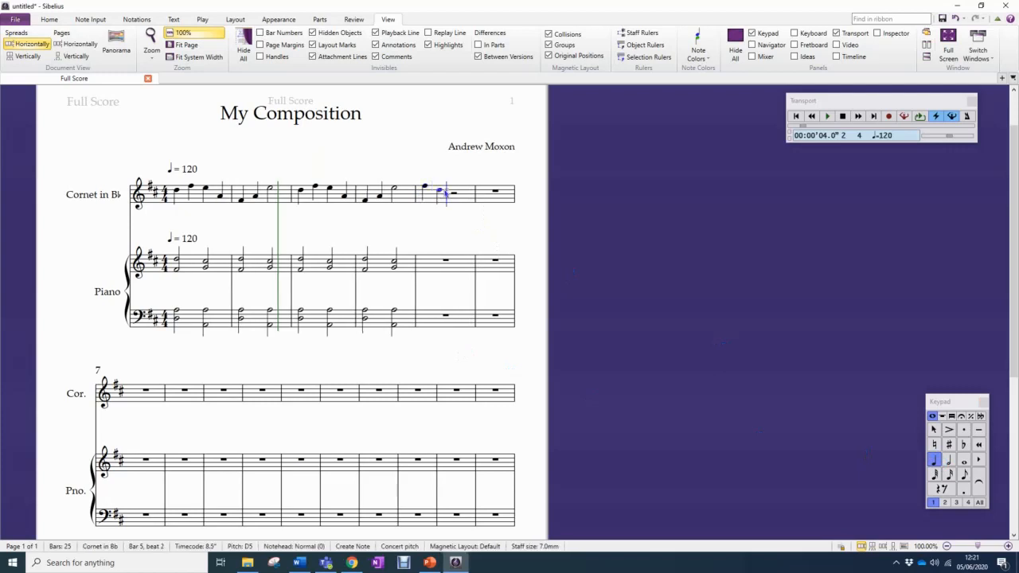
left_click(453, 192)
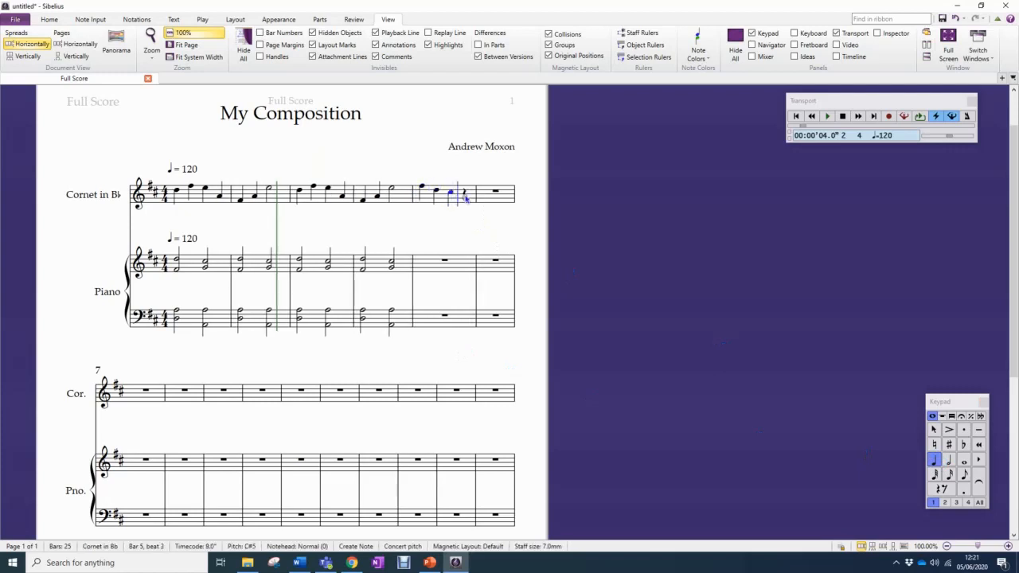
left_click(465, 196)
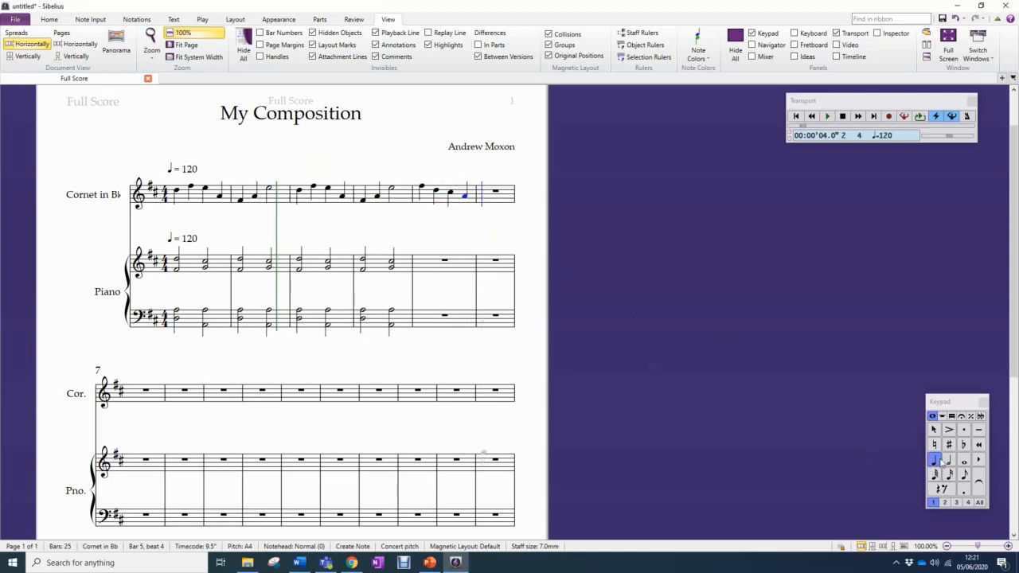
Enter two half-note D5s in bar 6 of the cornet staff and end note input
key("5")
left_click(486, 191)
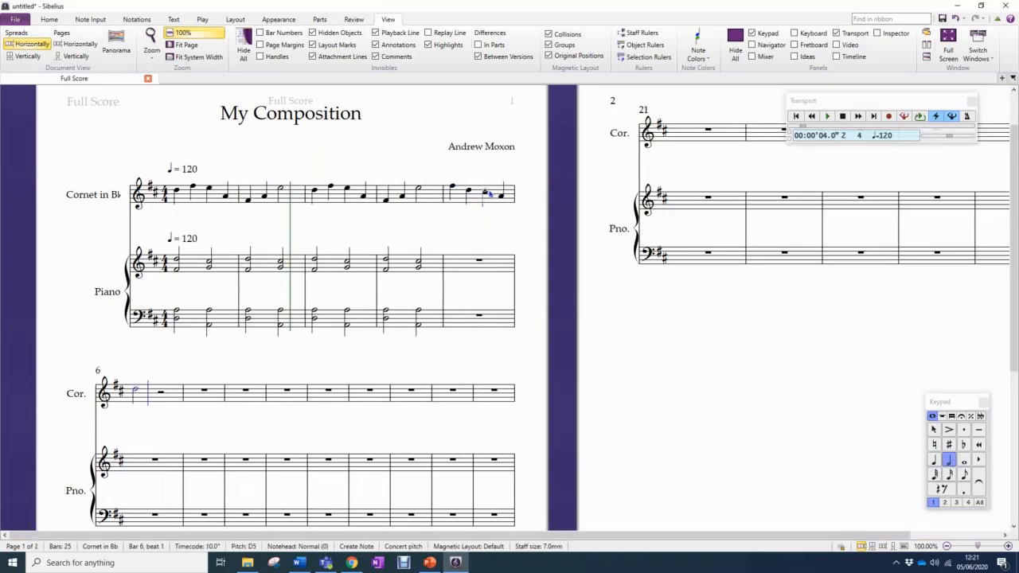
left_click(160, 391)
key("Escape")
Copy the piano passage from bar 3 through the first chord of bar 4, both staves, to the start of bar 5
left_click(370, 268)
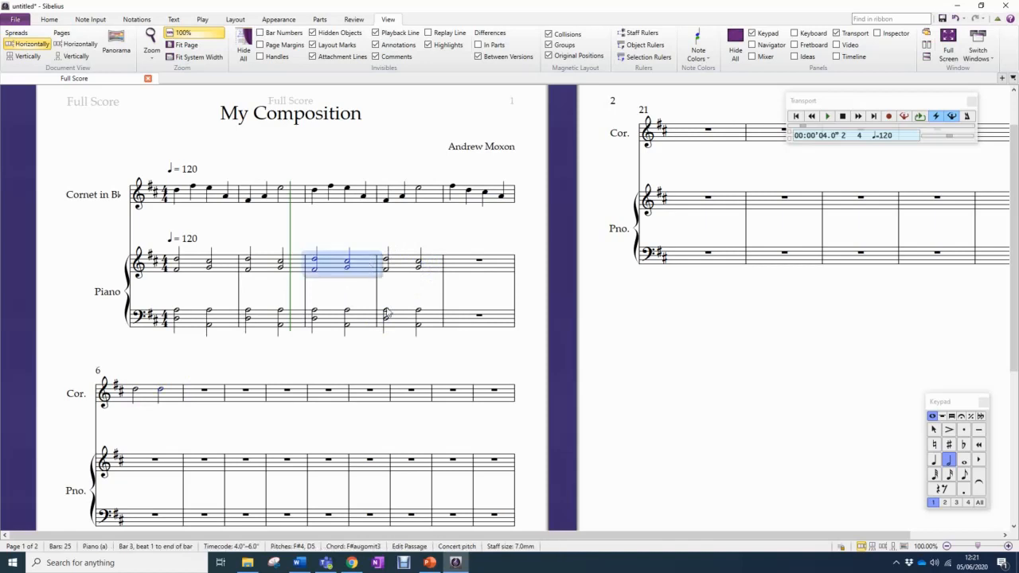
left_click(388, 321, "shift")
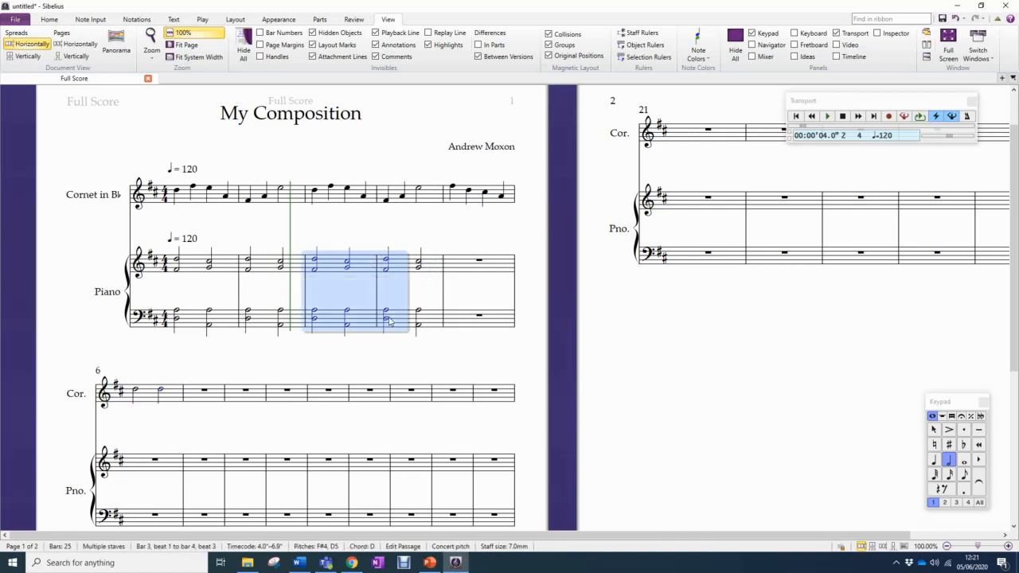
left_click(475, 268, "alt")
Lengthen the beat-1 chords in both piano staves of bar 6 to whole notes
left_click(138, 464)
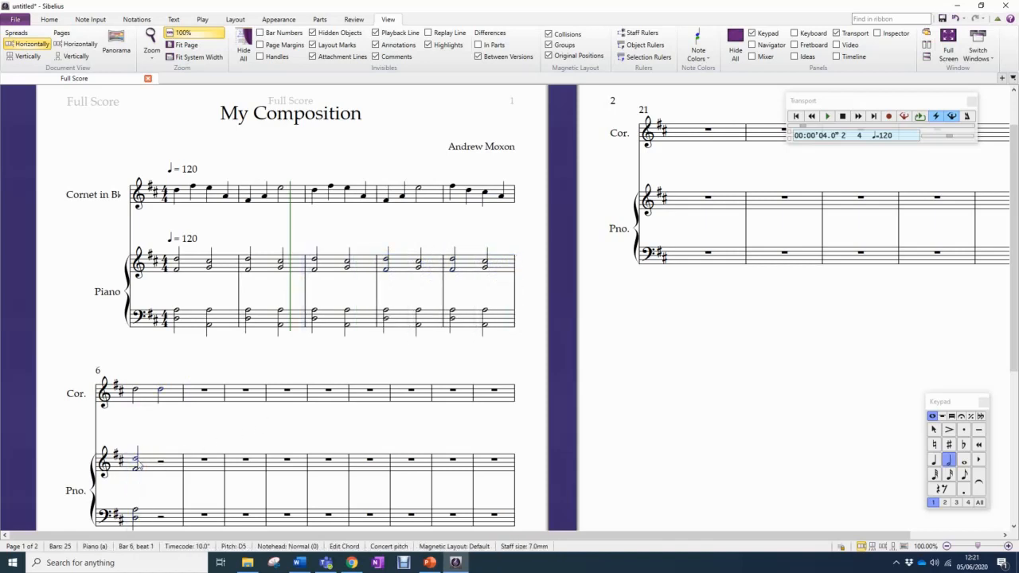
key("6")
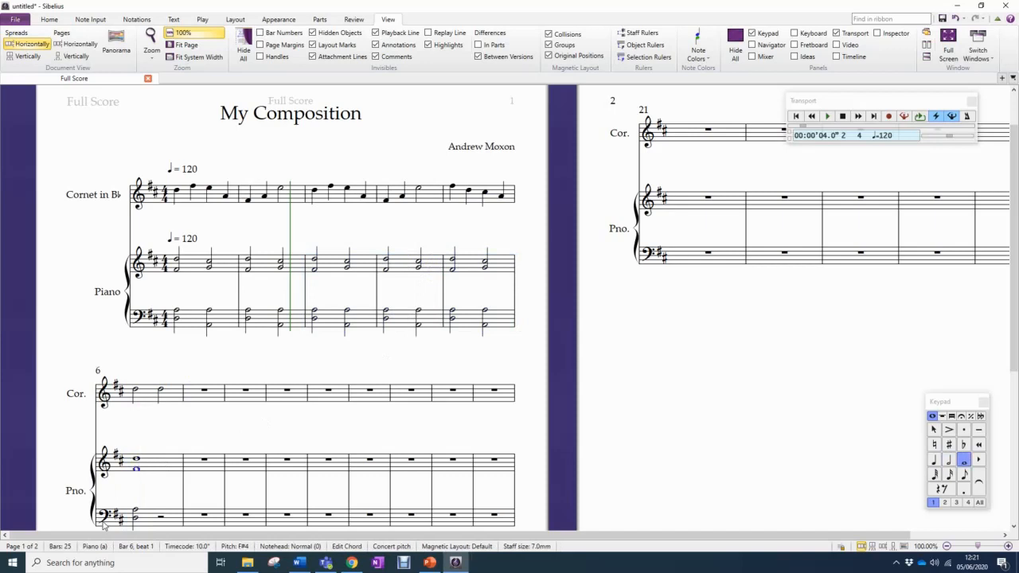
left_click(135, 518)
key("Escape")
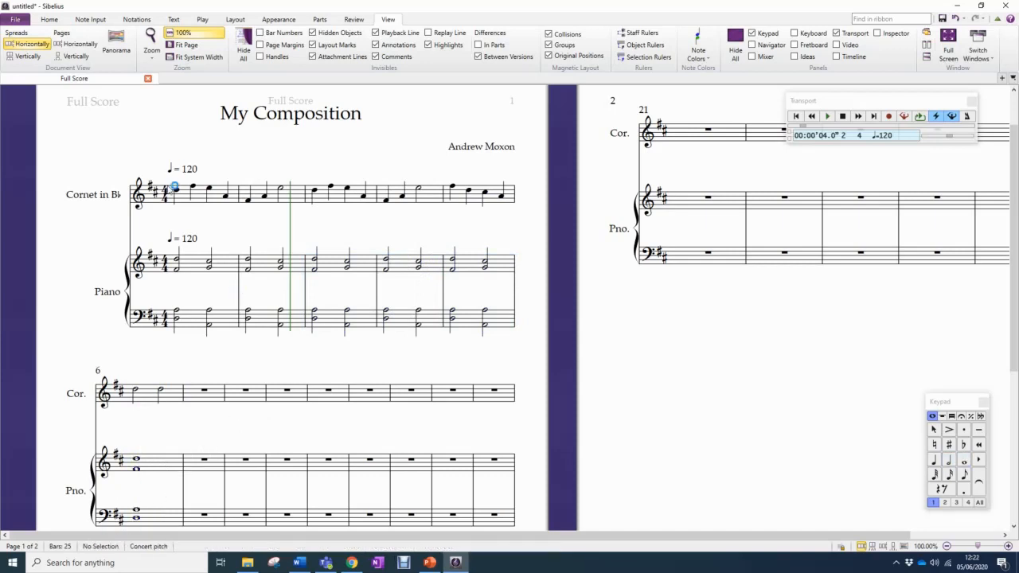
Add an f dynamic beneath the first cornet note in bar 1
left_click(175, 191)
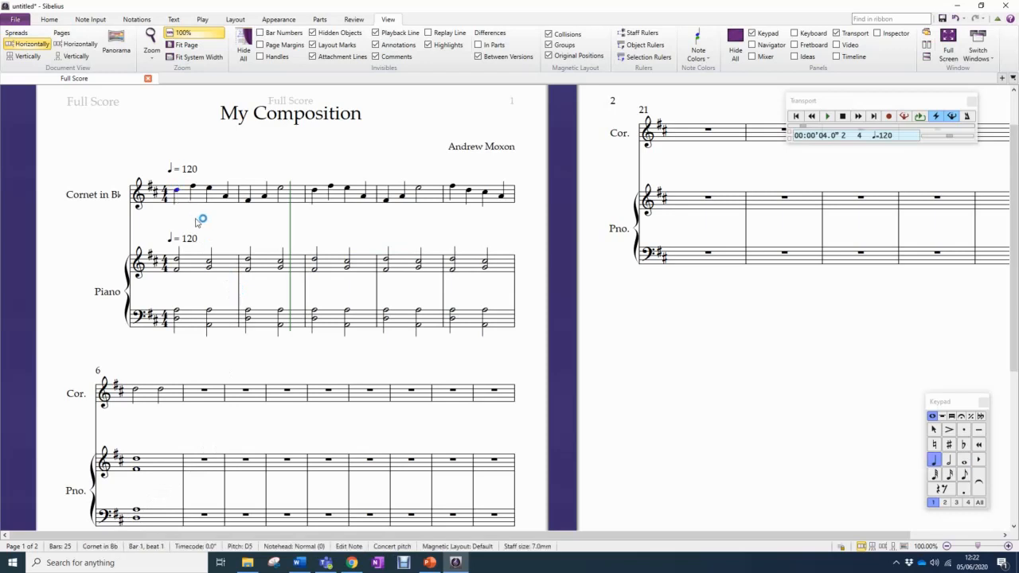
key("ctrl+e")
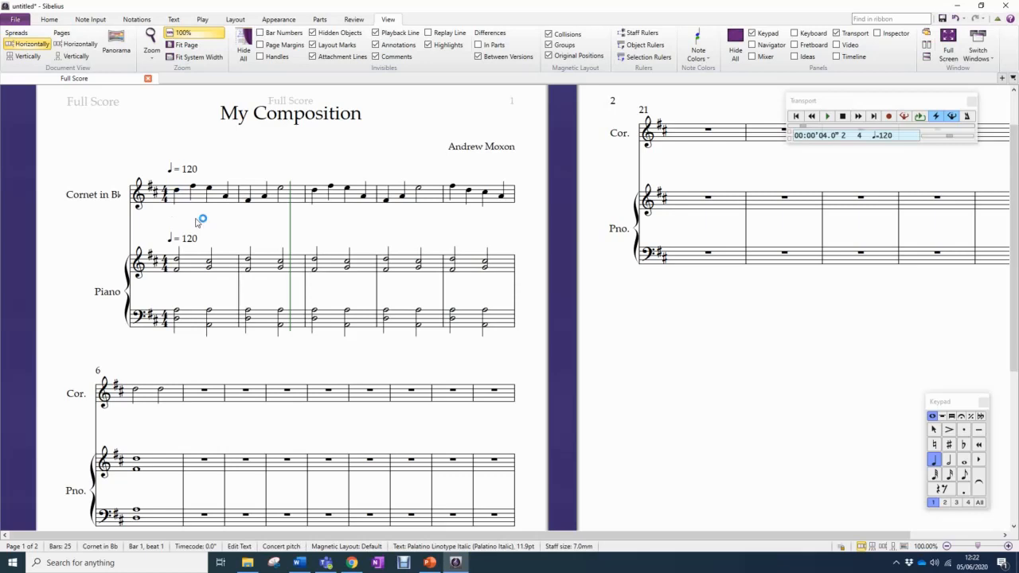
right_click(196, 219)
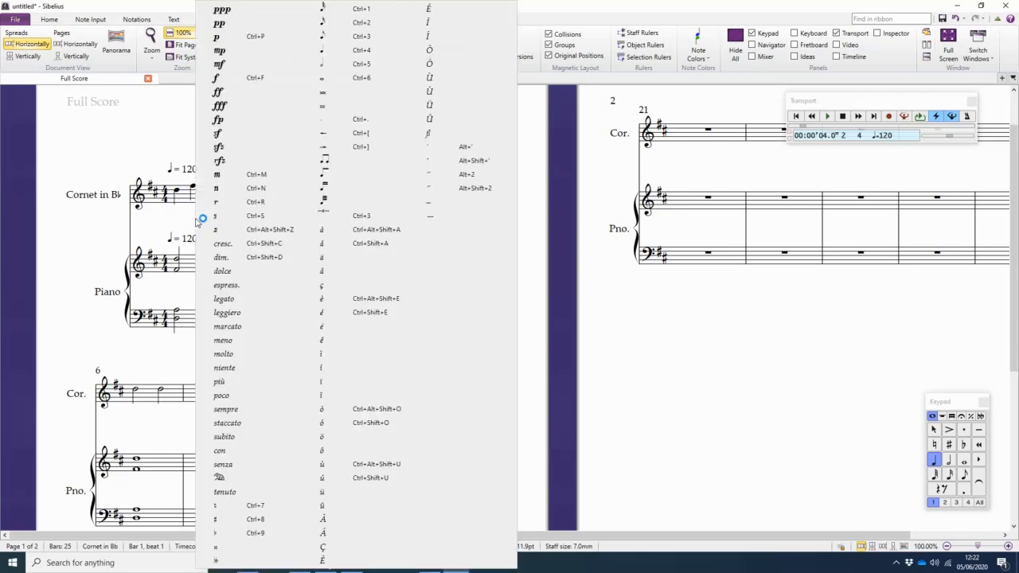
left_click(267, 78)
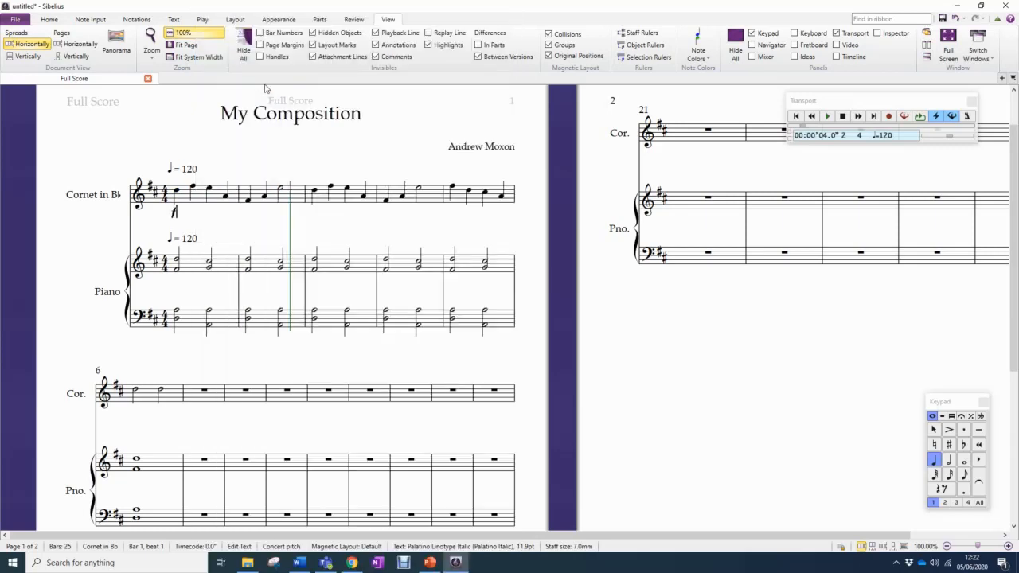
left_click(209, 231)
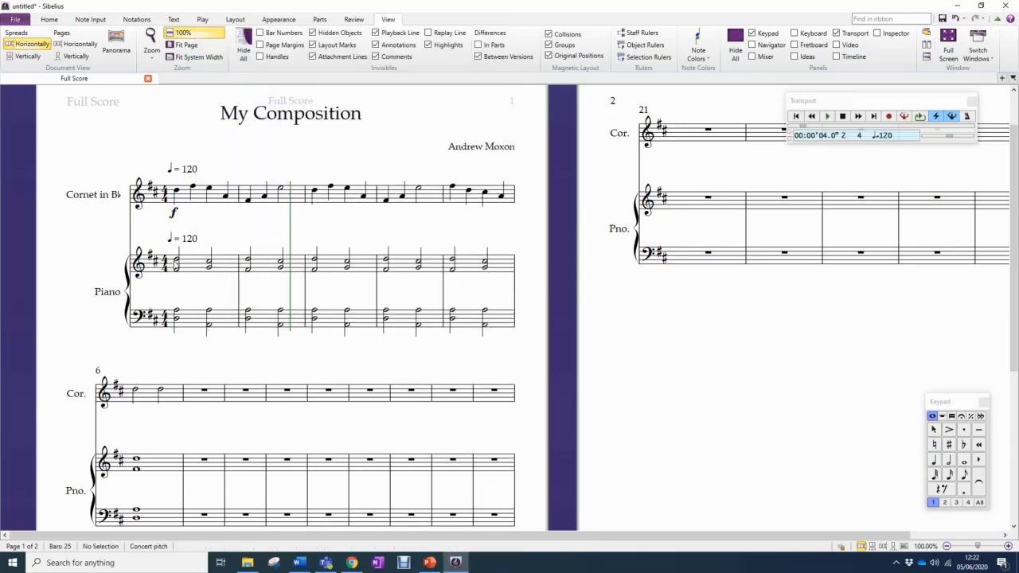
Add an f dynamic beneath the upper piano staff at beat 1 of bar 1
left_click(177, 264)
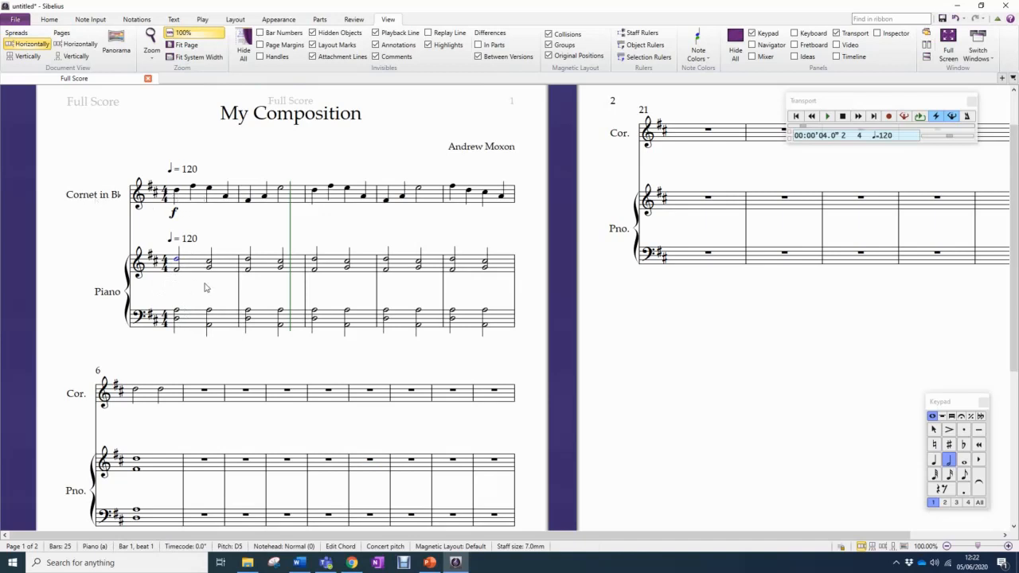
key("ctrl+e")
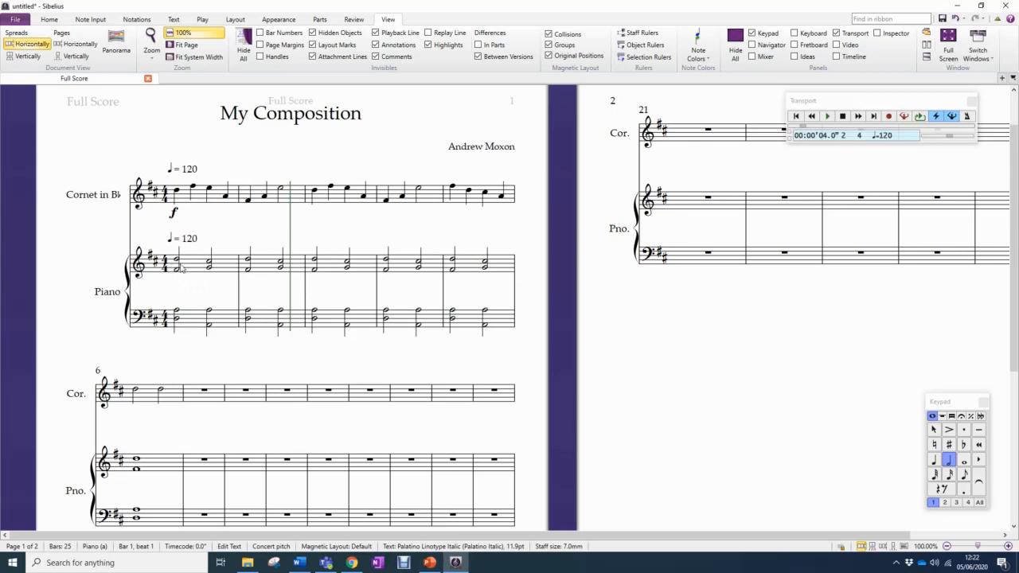
right_click(181, 273)
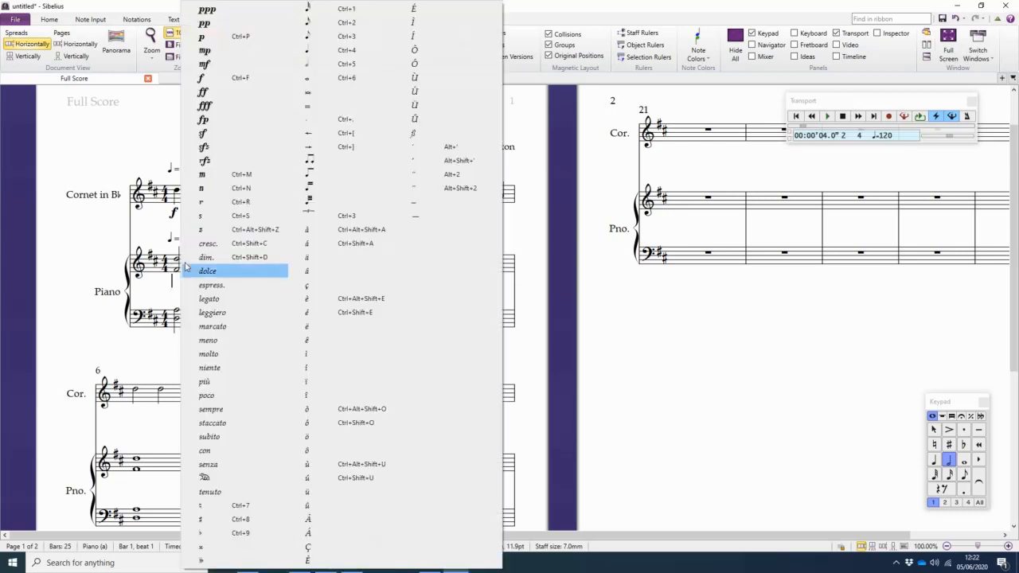
left_click(226, 80)
key("Escape")
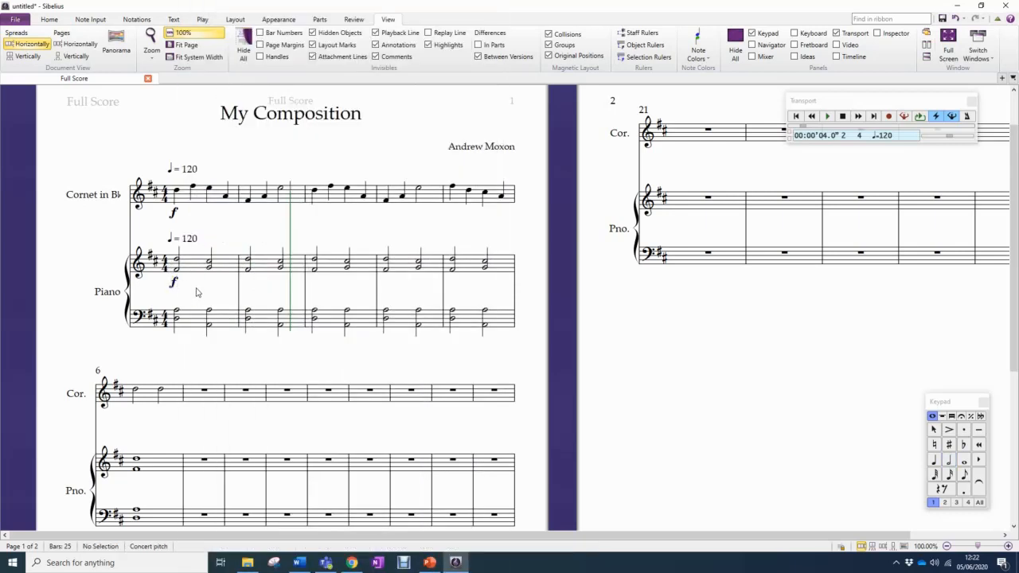
left_click(177, 311)
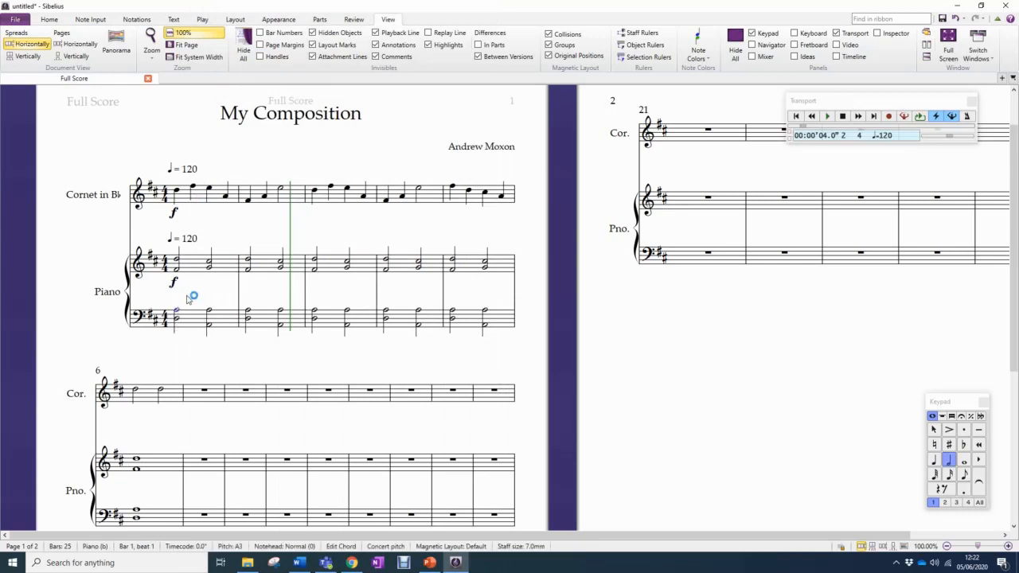
Add an mf dynamic beneath the first cornet note in bar 3
left_click(316, 192)
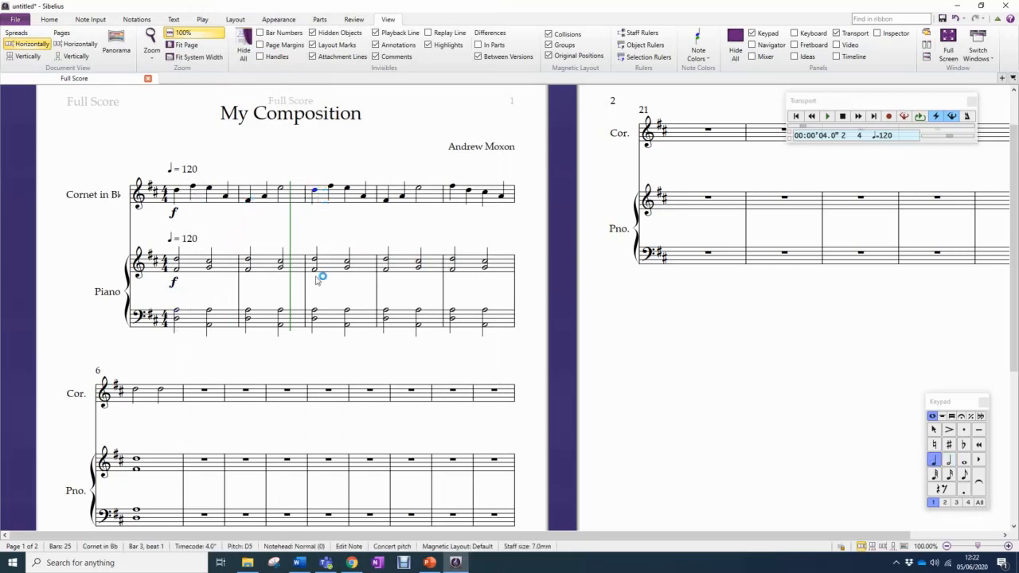
key("ctrl+e")
right_click(317, 221)
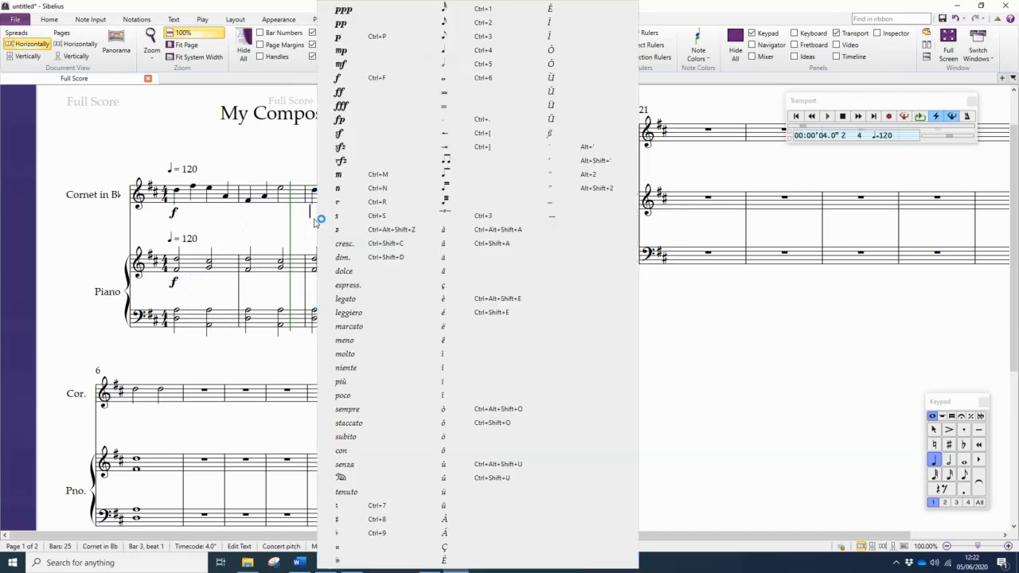
left_click(343, 64)
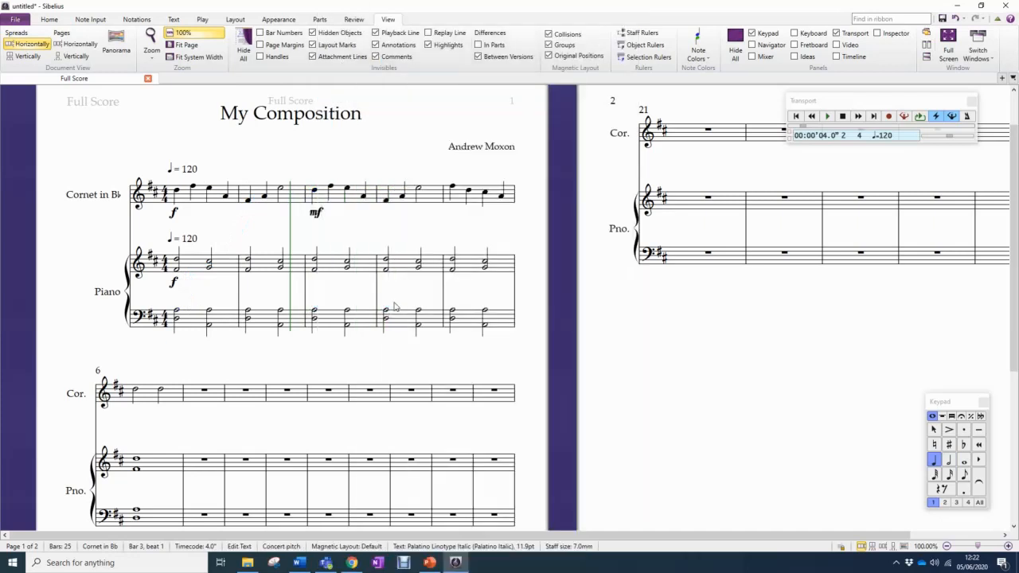
key("Escape")
key("Escape")
Add an mf dynamic beneath the upper piano staff at beat 1 of bar 3
left_click(317, 265)
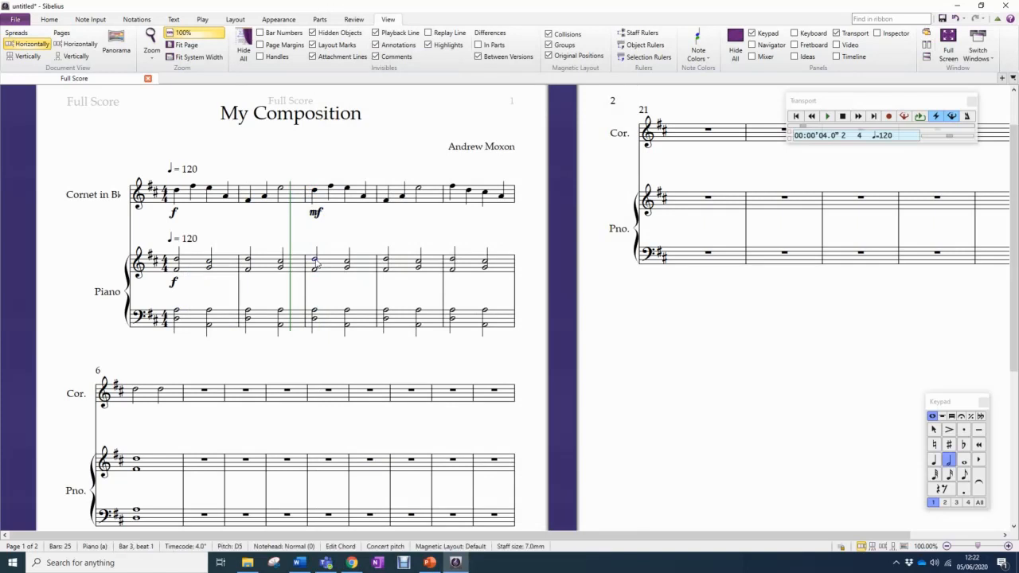
key("ctrl+e")
right_click(317, 284)
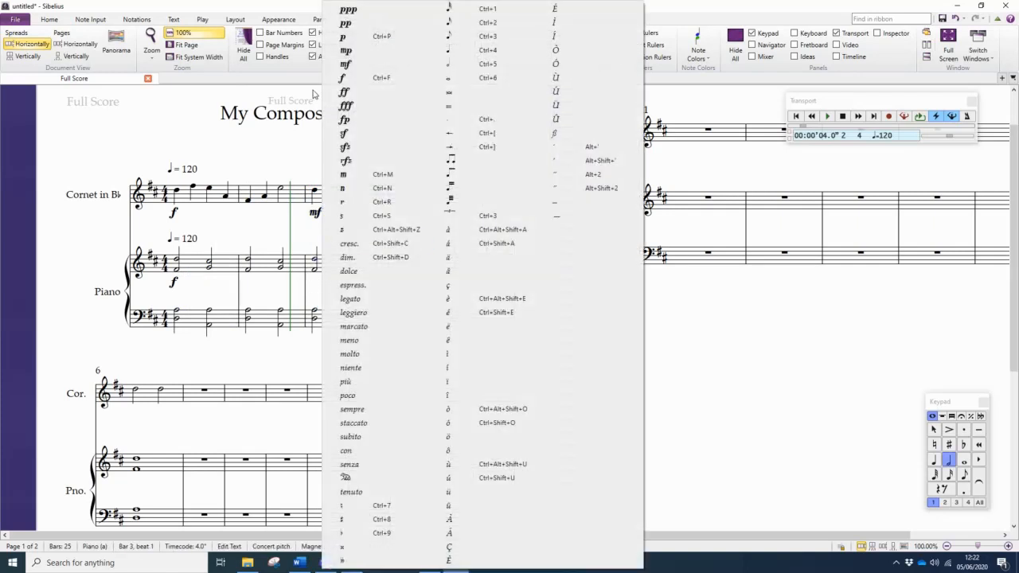
left_click(345, 67)
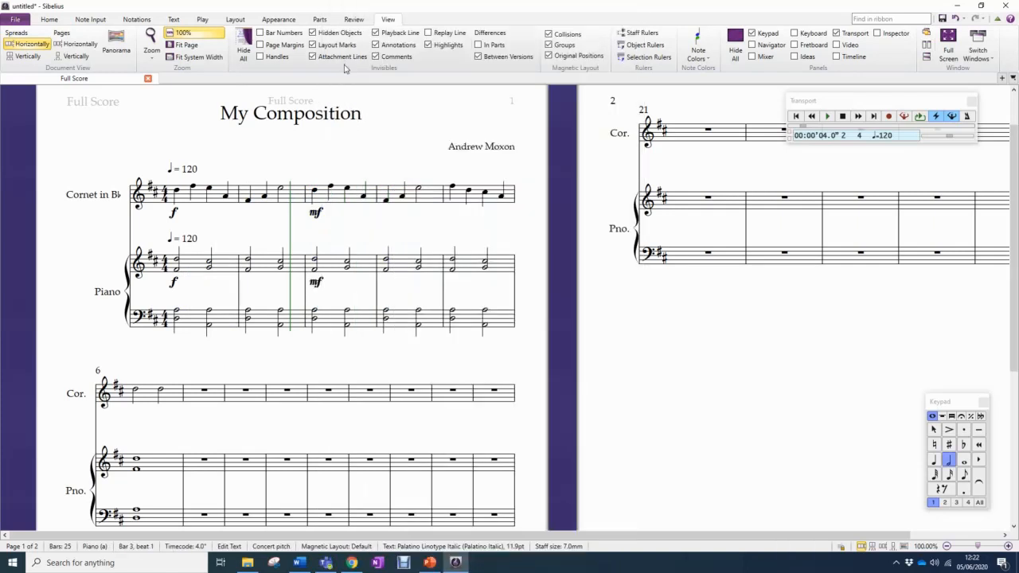
left_click(405, 239)
Add an mp dynamic beneath the first cornet note in bar 5
left_click(452, 189)
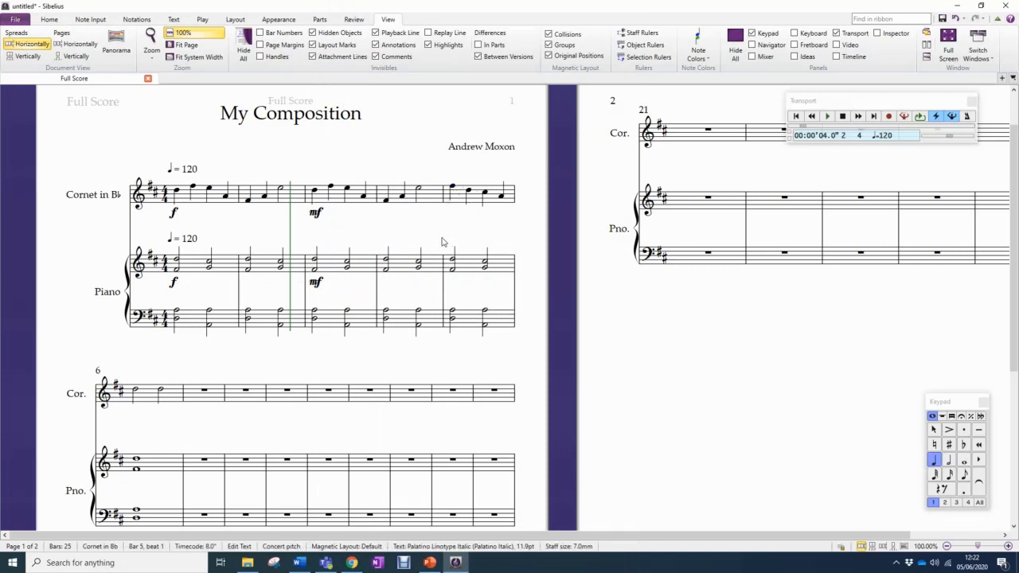
type("mp")
key("Escape")
key("Escape")
Add an mp dynamic beneath the upper piano staff at beat 1 of bar 5, in the bold dynamics lettering rather than plain italic
left_click(452, 260)
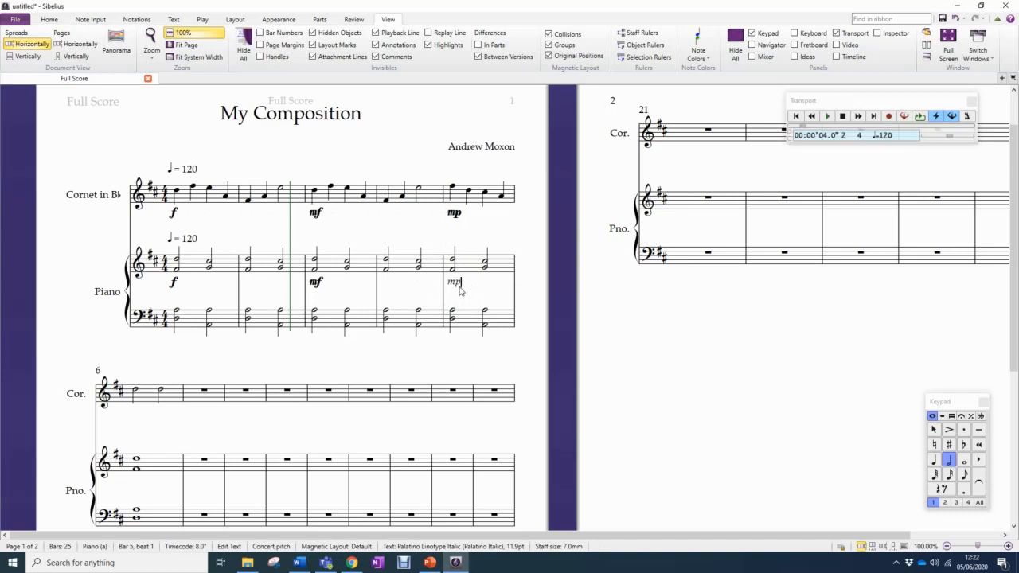
key("Escape")
key("Escape")
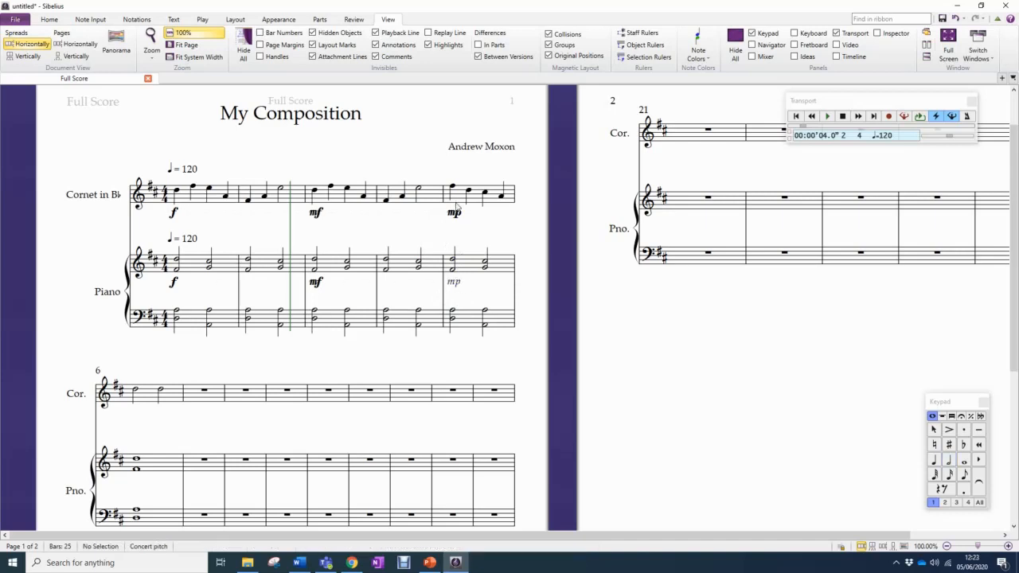
left_click(455, 283)
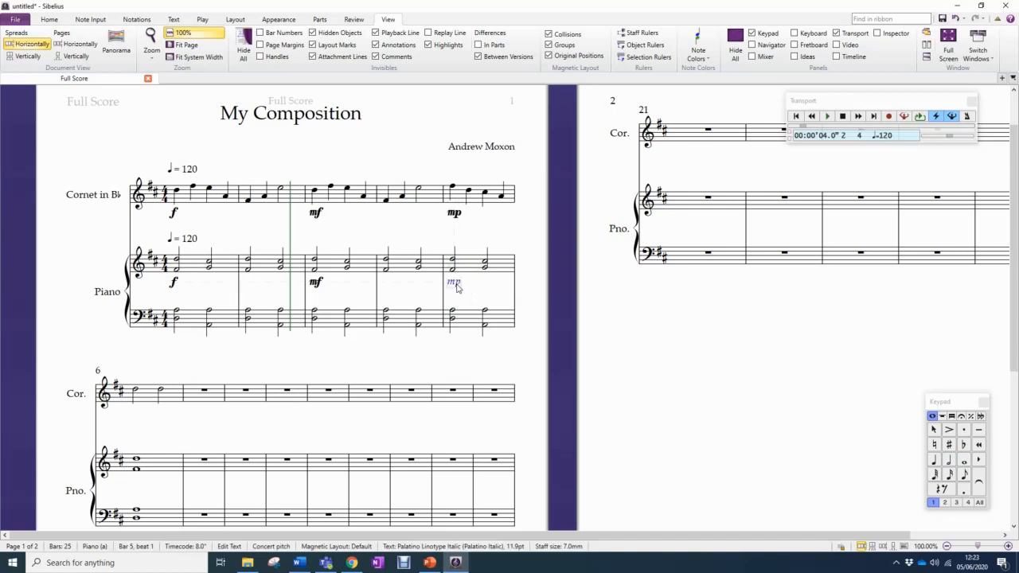
left_click(454, 213)
left_click(456, 284)
type("mp")
left_click(479, 351)
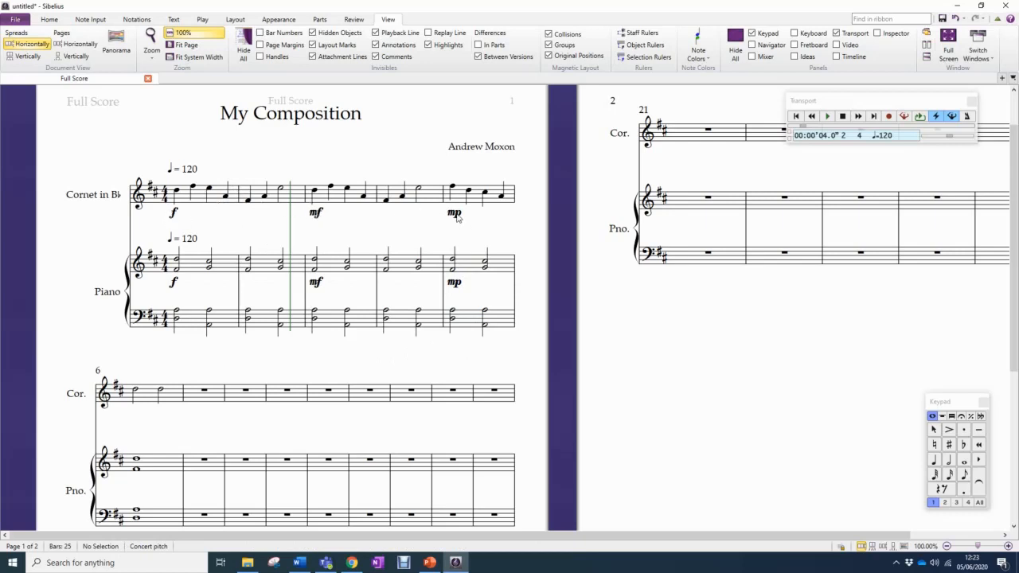
Try a crescendo hairpin extending from the first cornet note of bar 1, and undo it
left_click(177, 193)
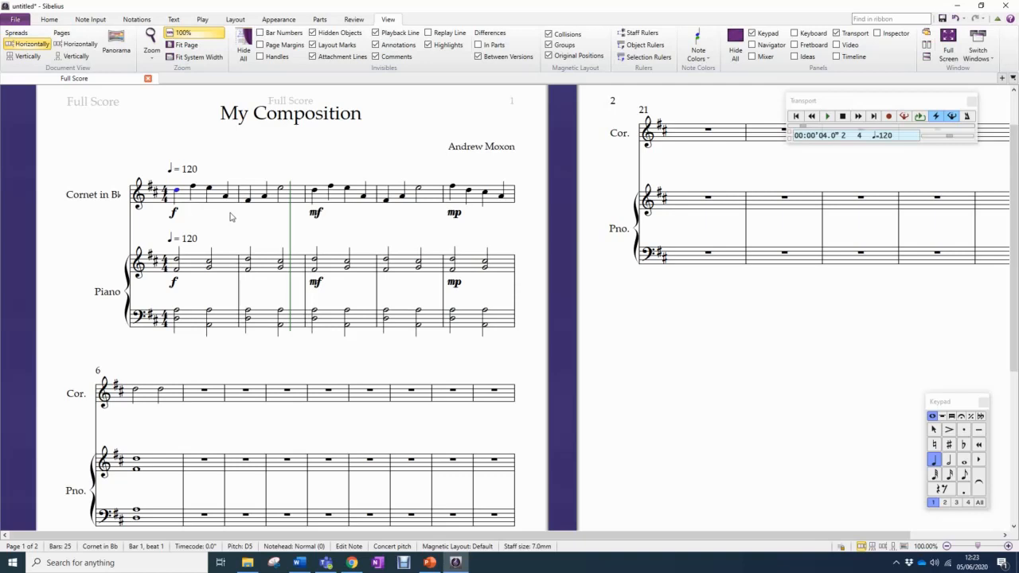
key("h")
key("space")
key("space")
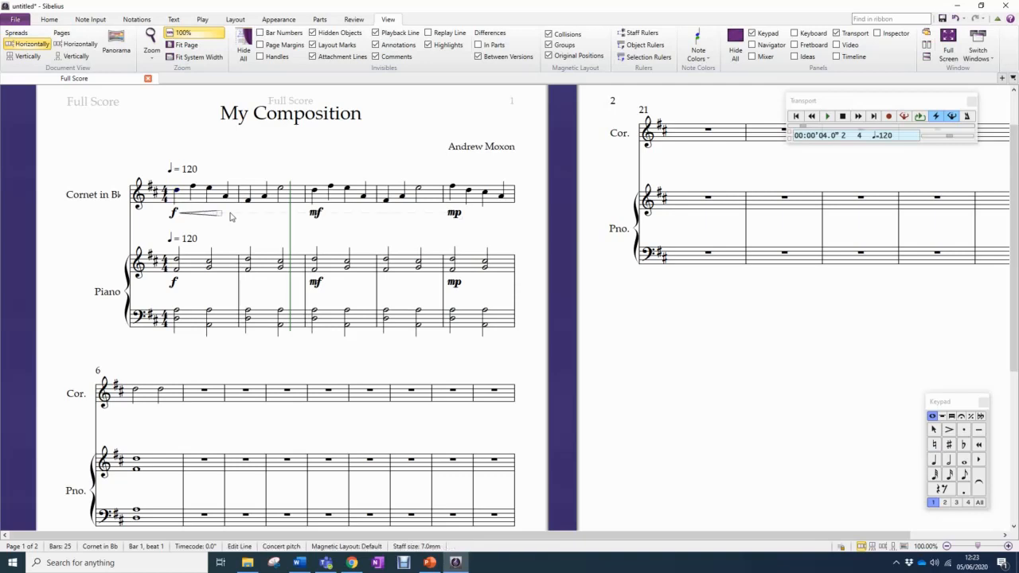
key("space")
key("space")
key("space")
key("space")
key("ctrl+z")
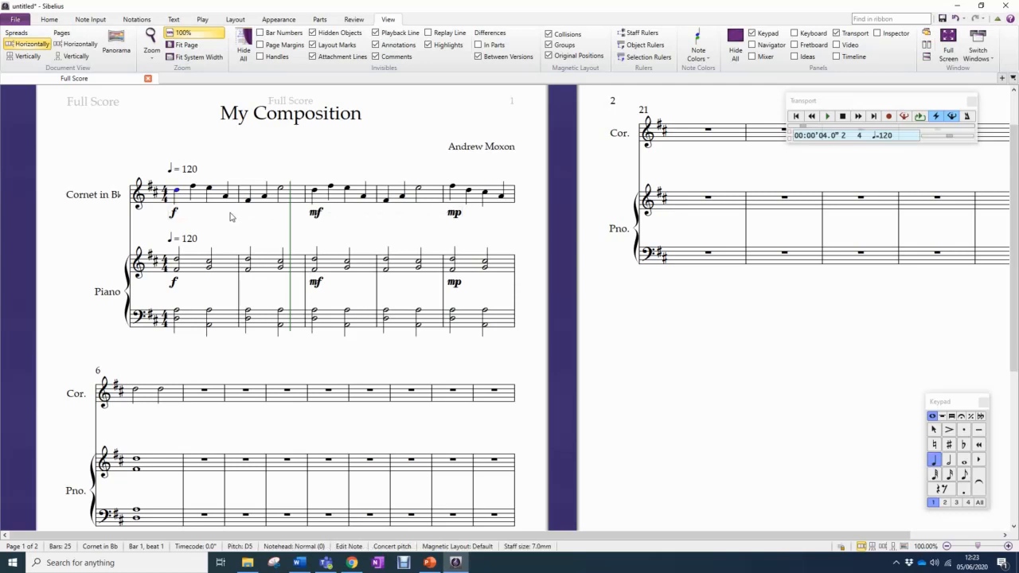
Add a diminuendo hairpin under the cornet staff from beat 1 of bar 1 to the end of bar 2
key("shift+h")
key("space")
key("space")
key("space")
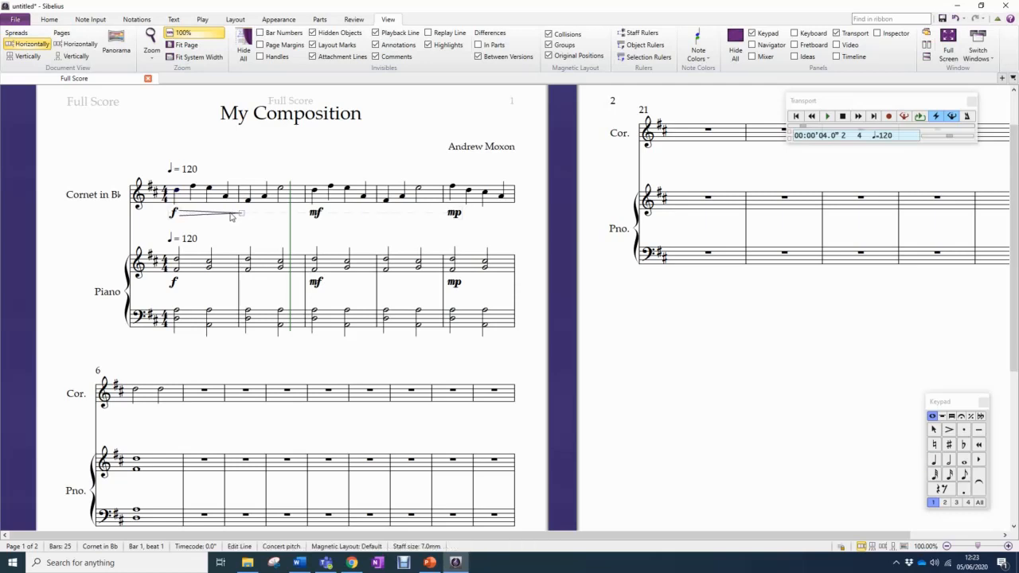
key("space")
key("space")
key("space")
Add a diminuendo hairpin under cornet bars 3 to 4 and a crescendo hairpin under cornet bar 5
left_click(328, 187)
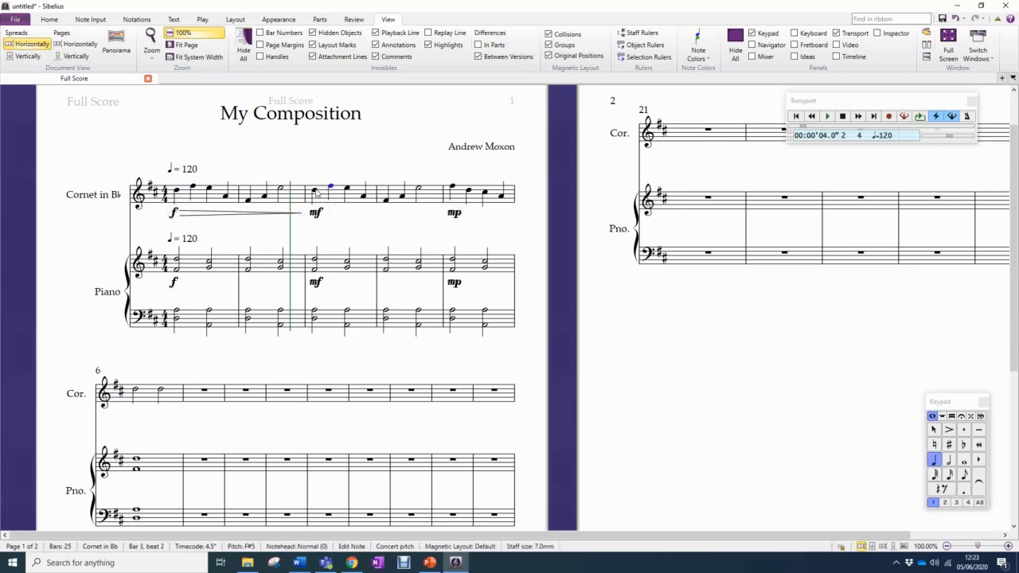
left_click(316, 192)
key("shift+h")
key("space")
key("space")
key("space")
key("space")
key("space")
key("space")
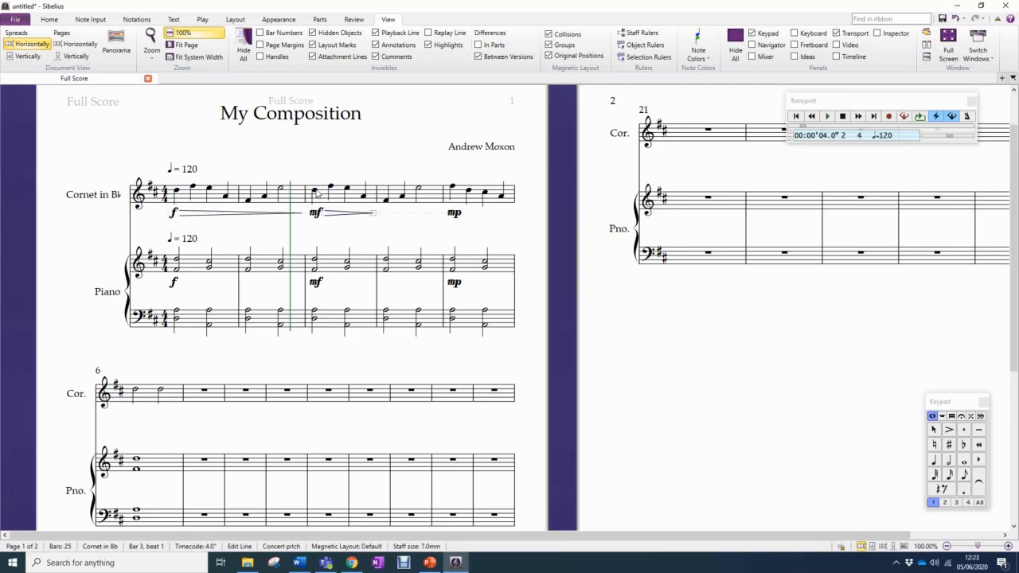
left_click(476, 199)
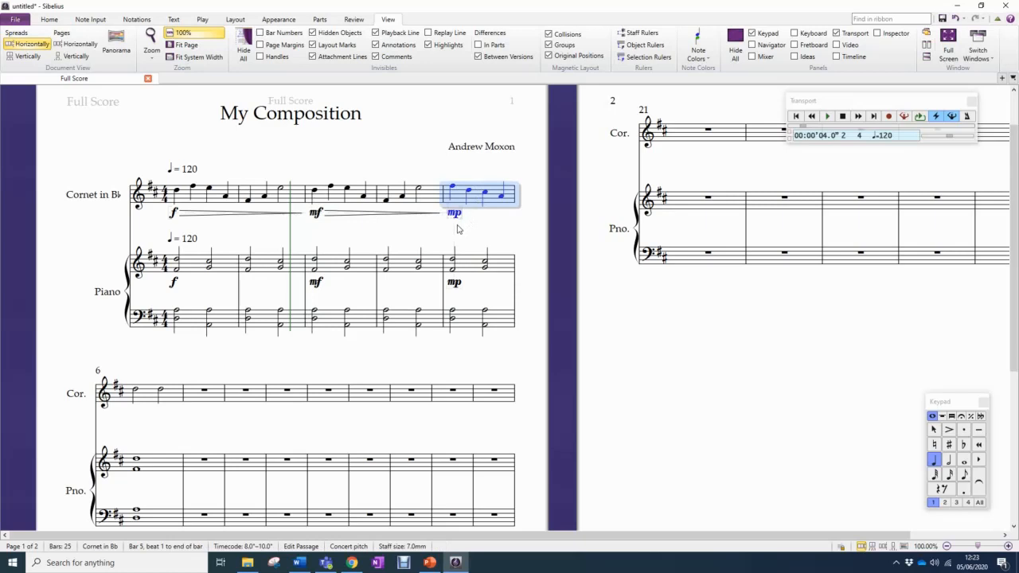
key("Escape")
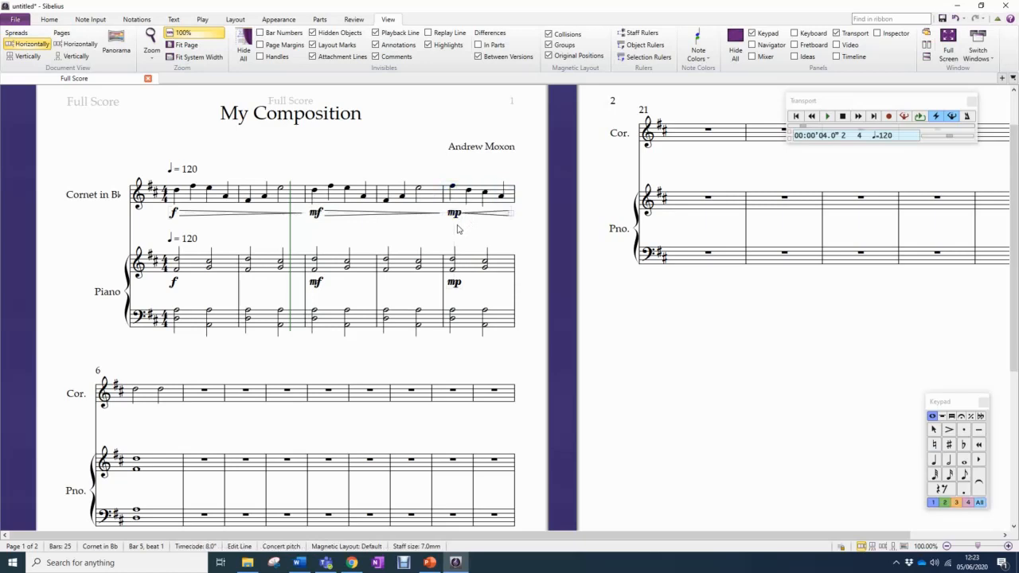
Add a diminuendo hairpin beneath the upper piano staff across bars 1 to 2
left_click(199, 272)
left_click(260, 267, "shift")
key("shift+h")
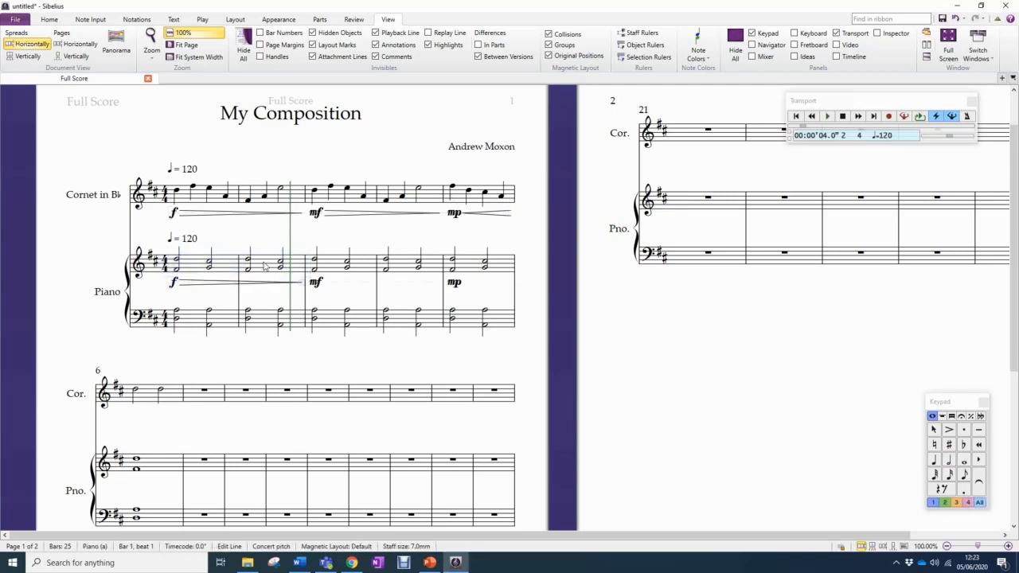
Add a diminuendo hairpin beneath the upper piano staff across bars 3 to 4 and a crescendo hairpin in bar 5
left_click(338, 264)
left_click(431, 268, "shift")
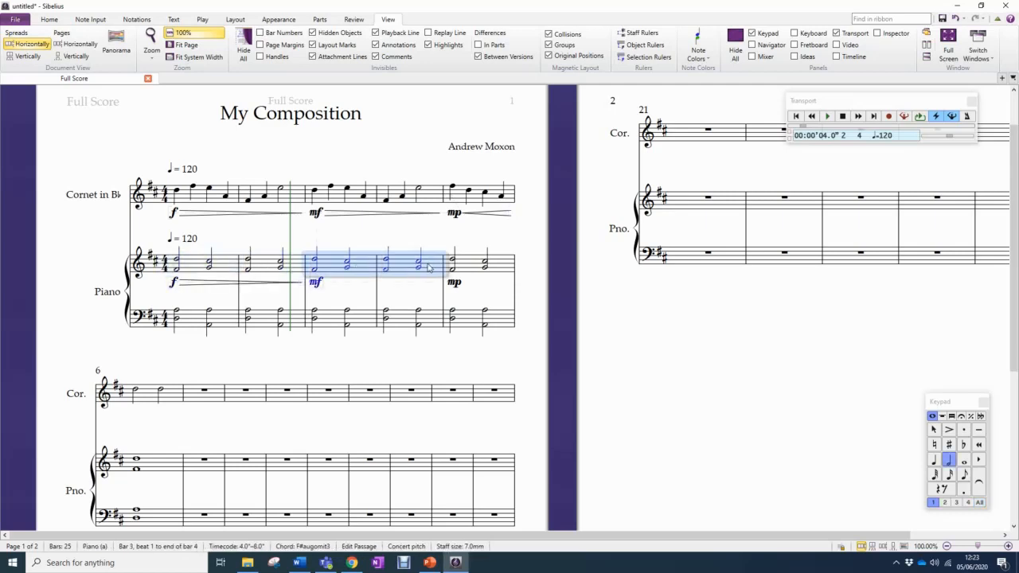
key("shift+h")
left_click(474, 269)
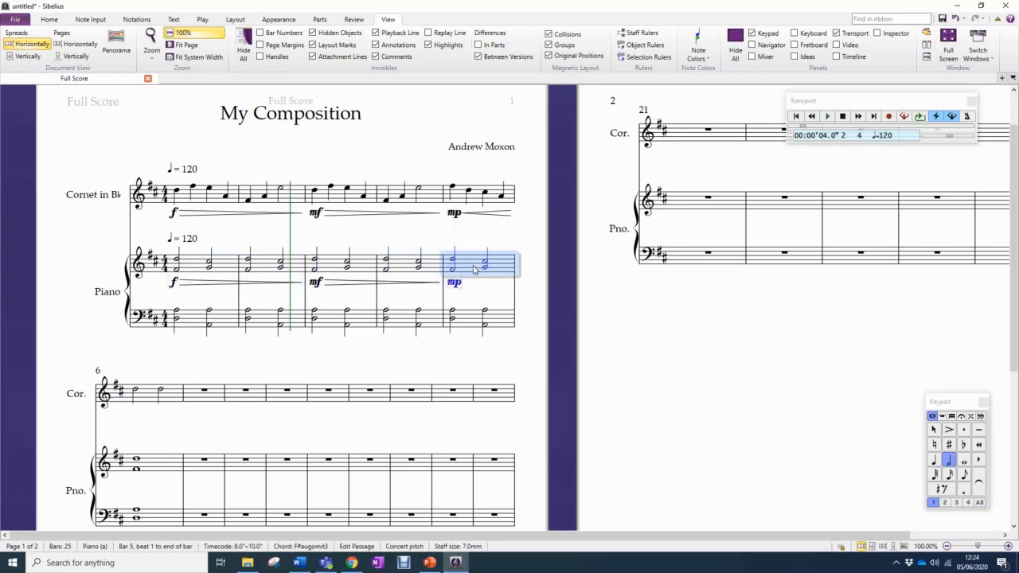
key("Escape")
Add an ff dynamic beneath the first cornet note in bar 6
left_click(139, 392)
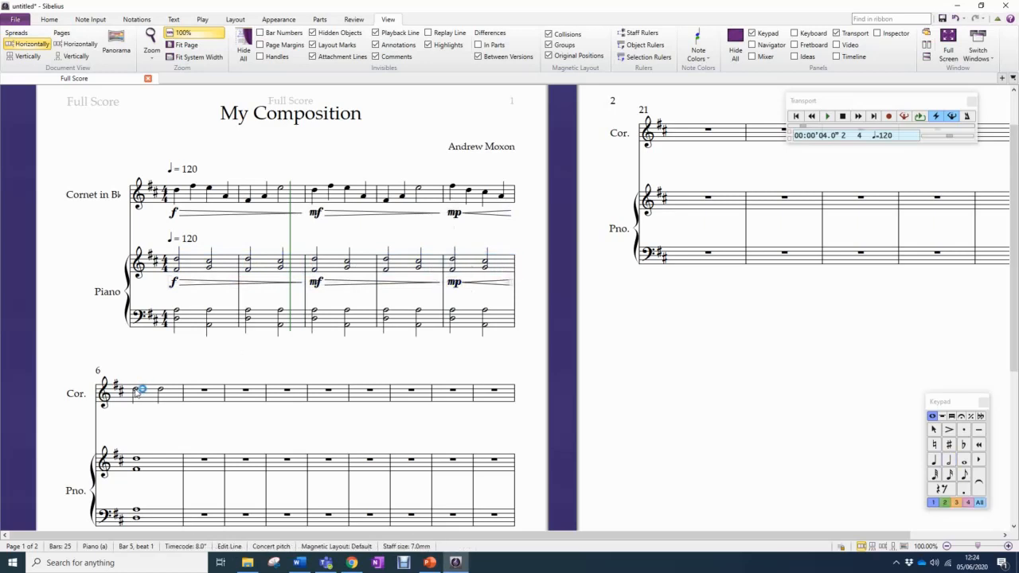
key("ctrl+e")
key("ctrl+f")
key("ctrl+f")
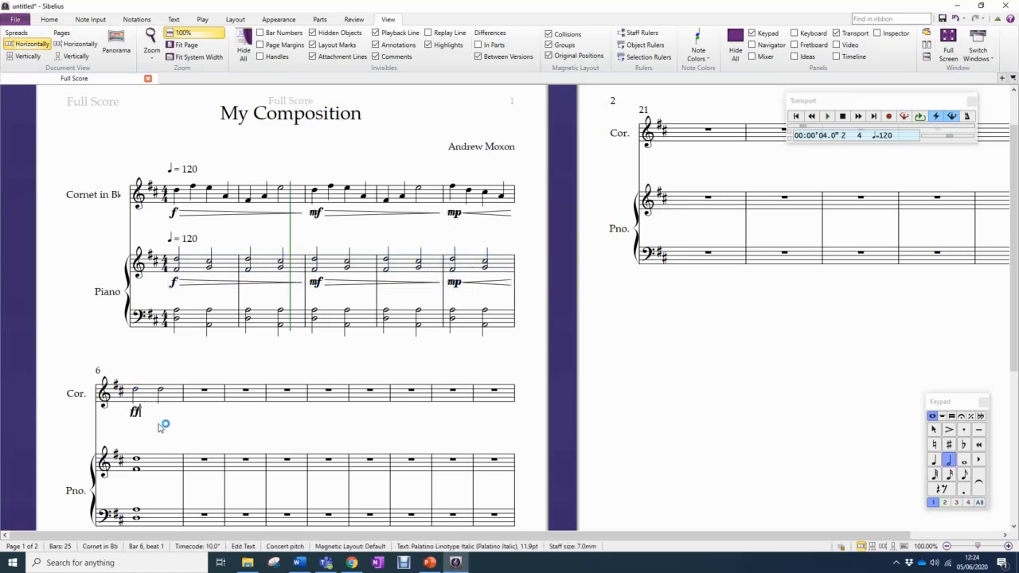
Add an ff dynamic beneath the bar 6 chord in the upper piano staff
left_click(140, 456)
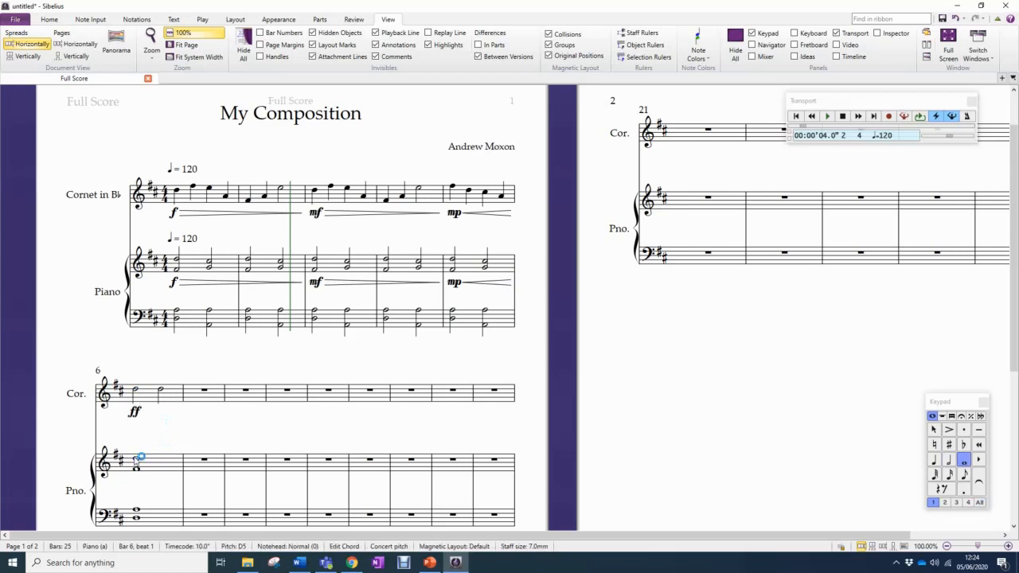
key("ctrl+e")
key("ctrl+f")
key("ctrl+f")
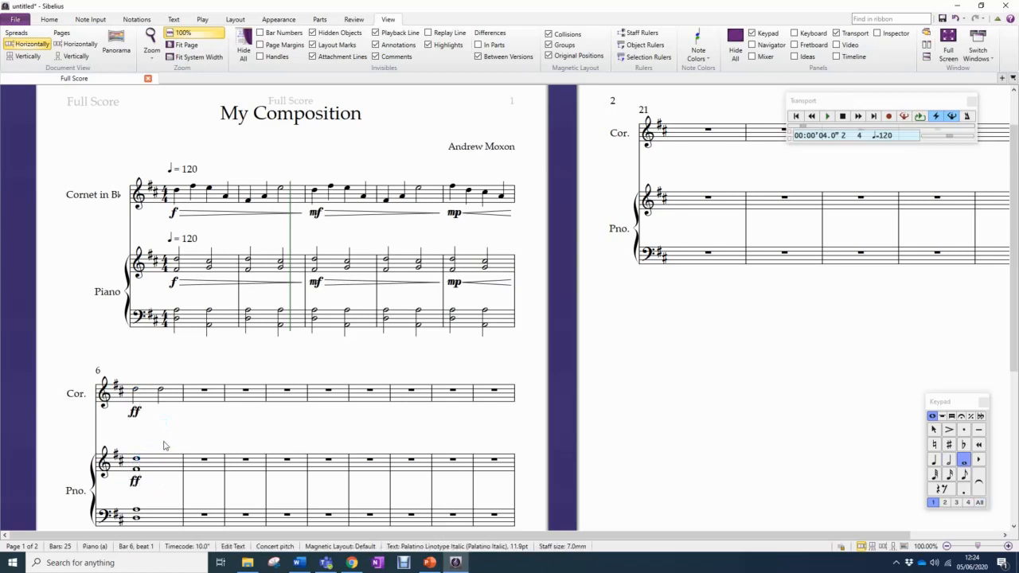
key("Escape")
key("Escape")
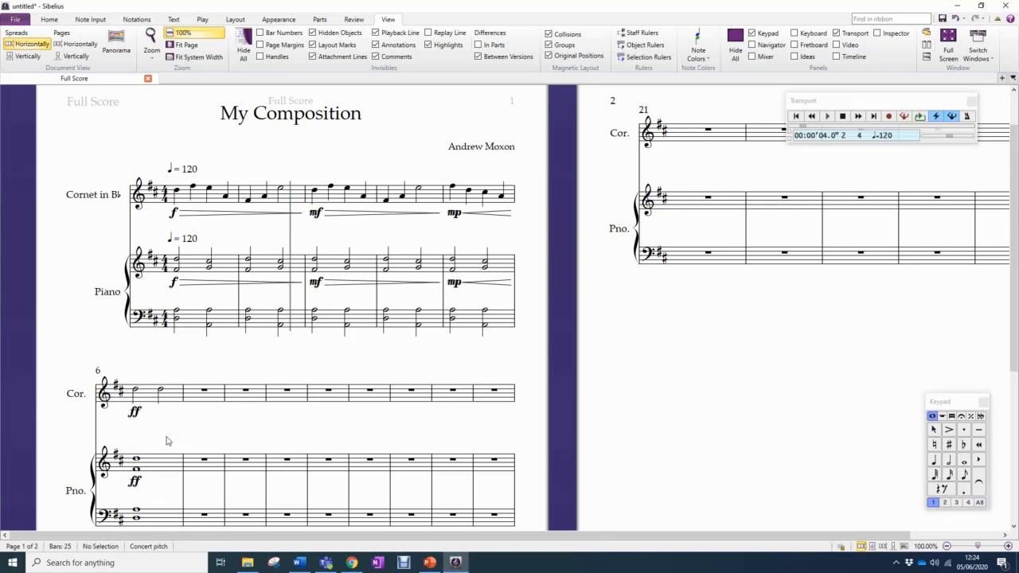
Add a slur over cornet bars 1 to 2, from the first note to the half note ending bar 2
left_click(177, 193)
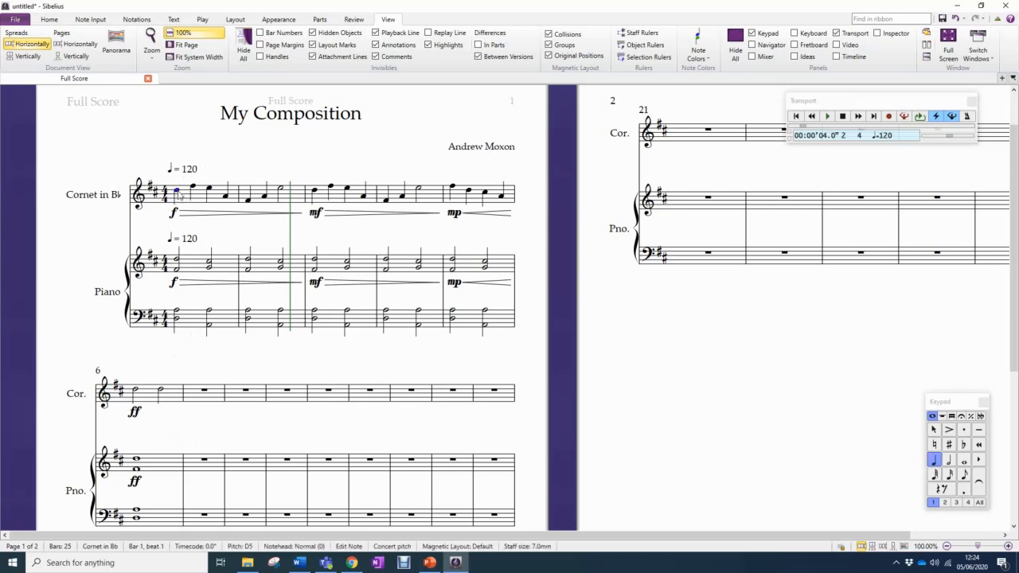
key("s")
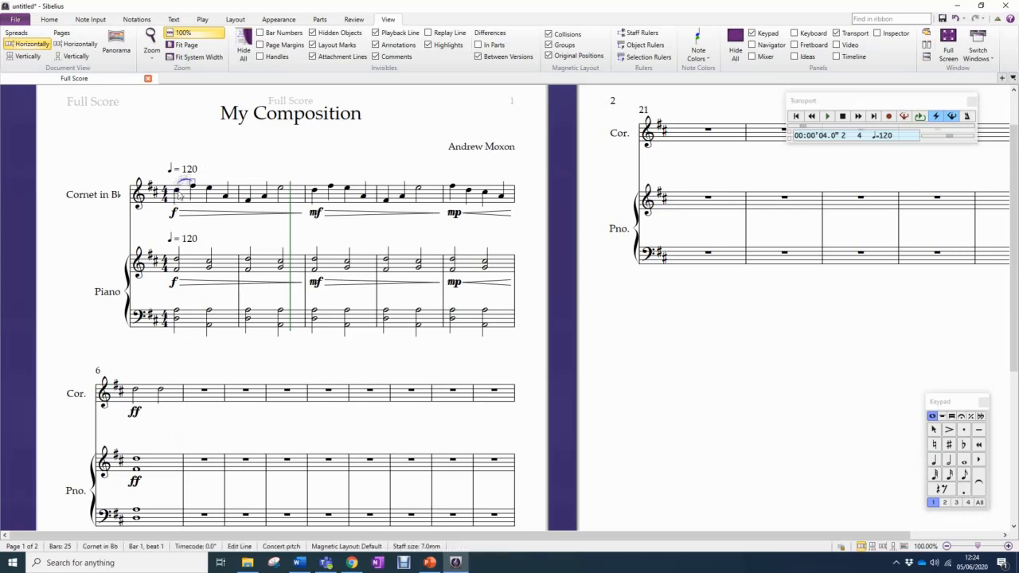
key("space")
key("space")
key("space")
key("space")
key("space")
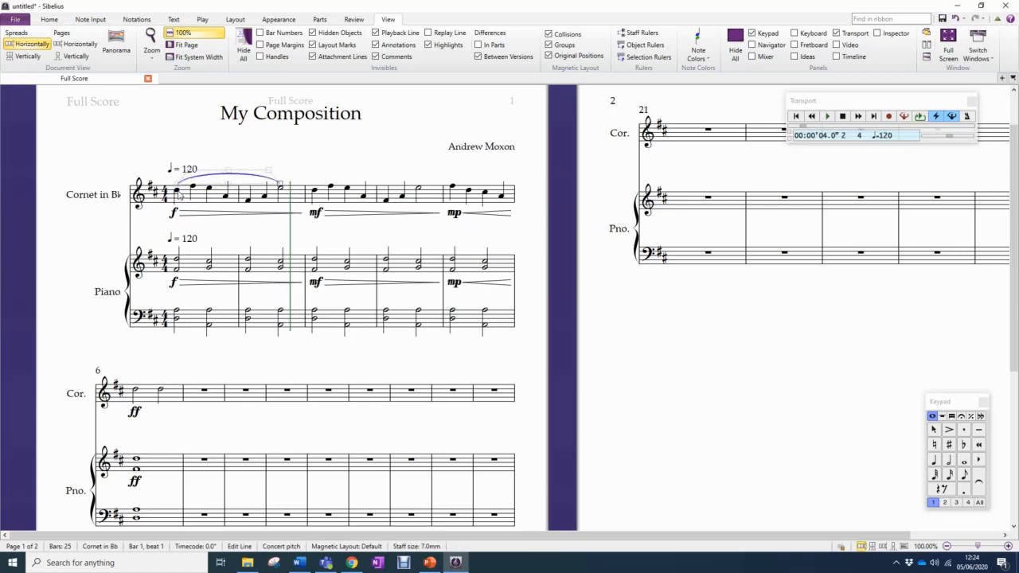
Add one slur over cornet bars 3 to 4 and another over cornet bars 5 to 6
left_click(314, 192)
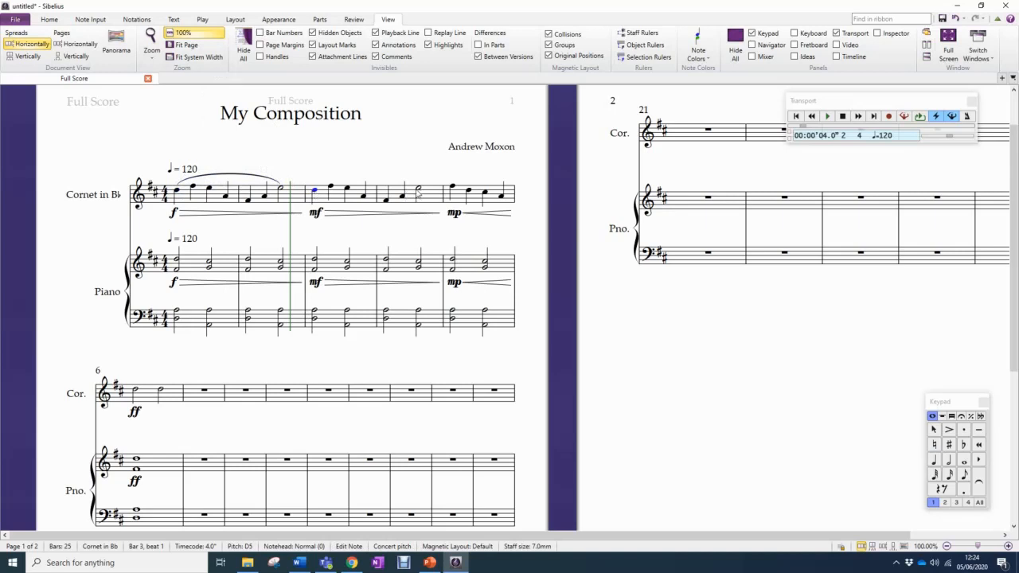
left_click(420, 192, "shift")
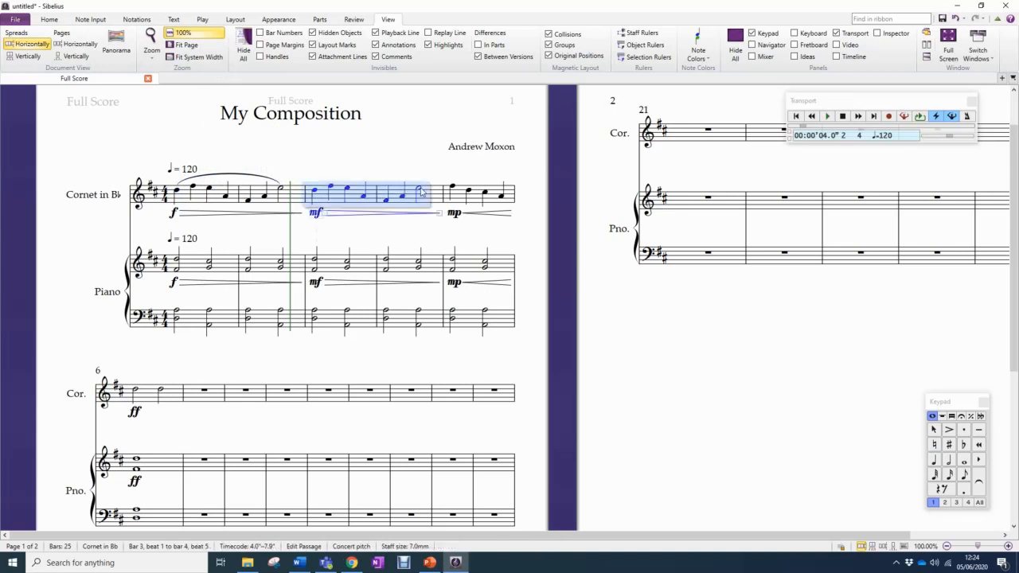
key("s")
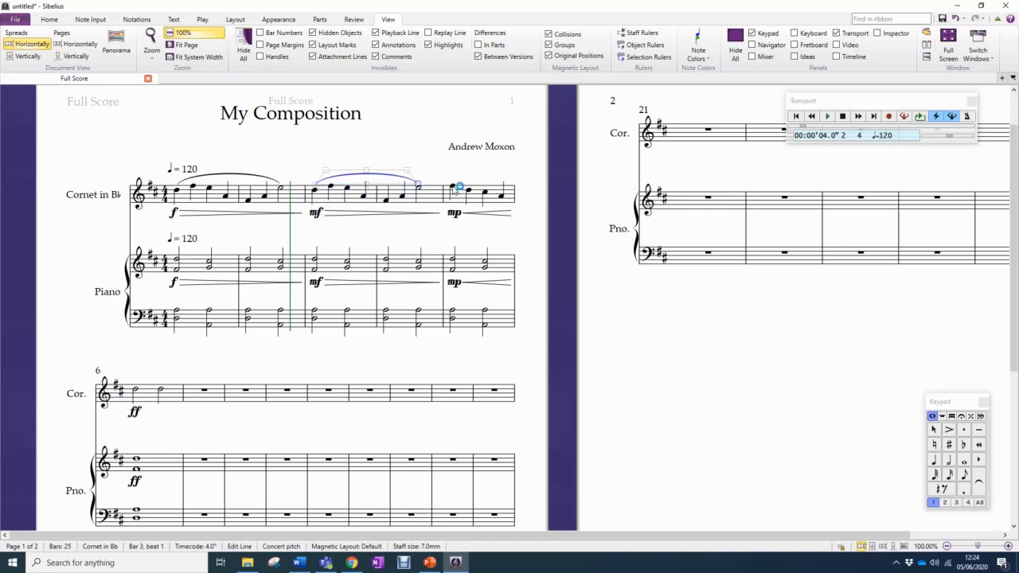
left_click(453, 188)
left_click(163, 391, "shift")
key("s")
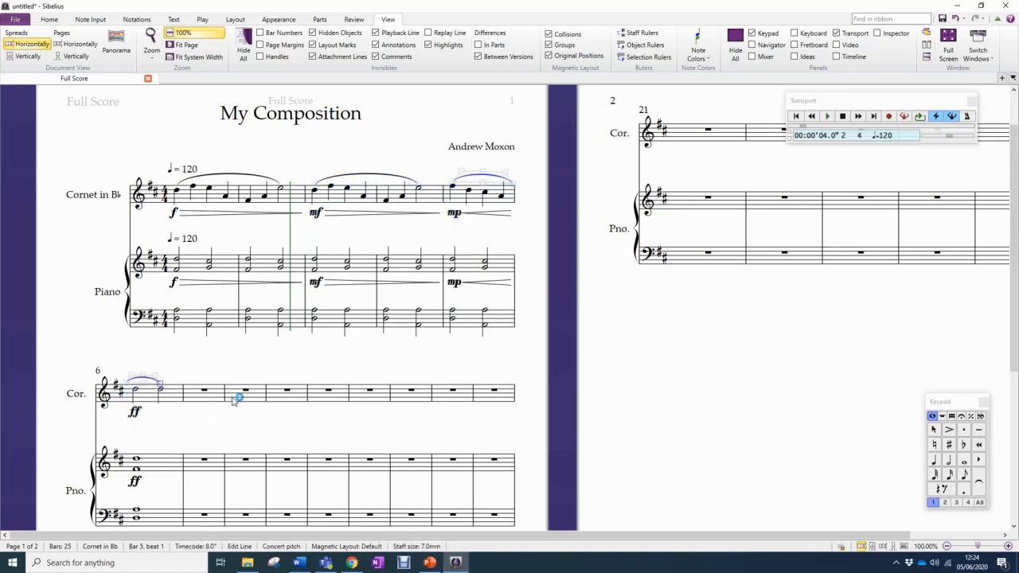
left_click(331, 380)
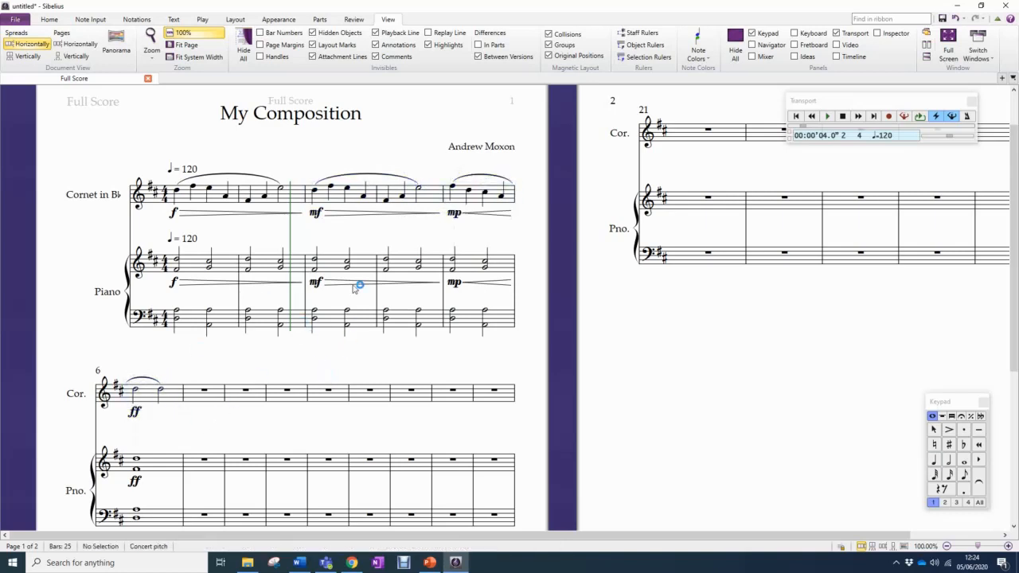
Slur the upper piano staff's chords in two-bar phrases: bars 1 to 2, 3 to 4 and 5 to 6
left_click(228, 268)
left_click(270, 264, "shift")
key("s")
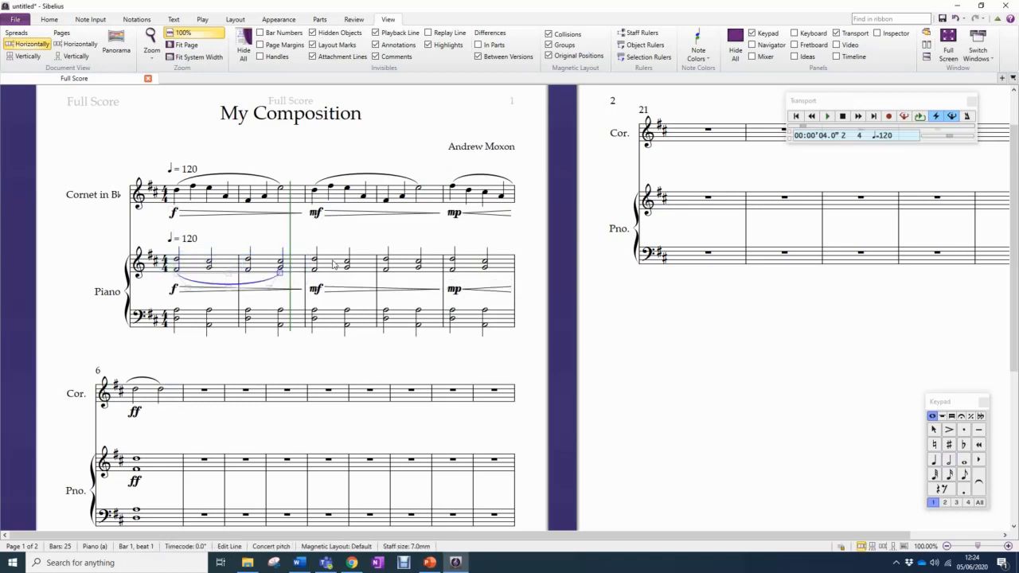
left_click(333, 266)
left_click(400, 272, "shift")
key("s")
left_click(476, 270)
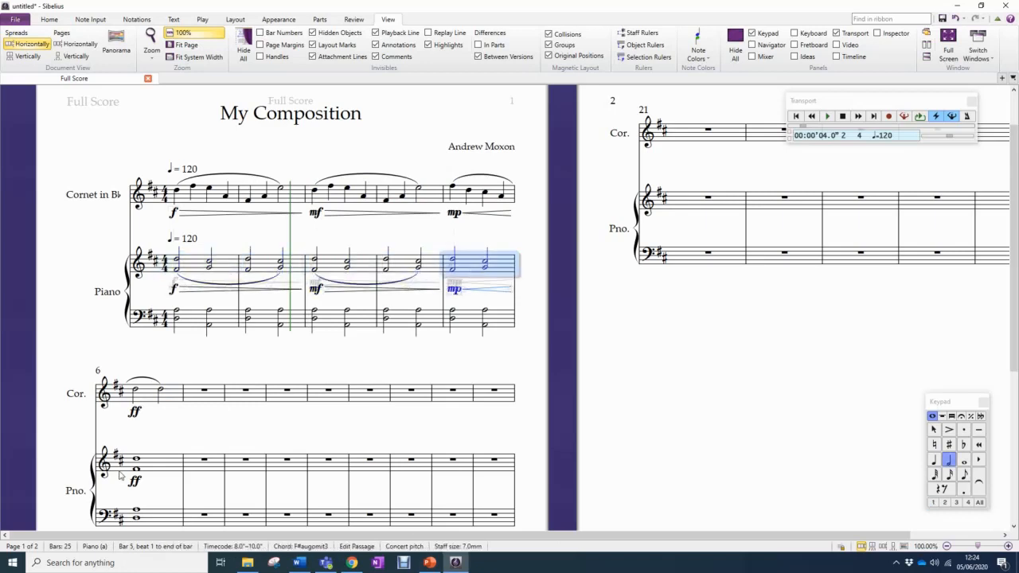
left_click(175, 465, "shift")
key("s")
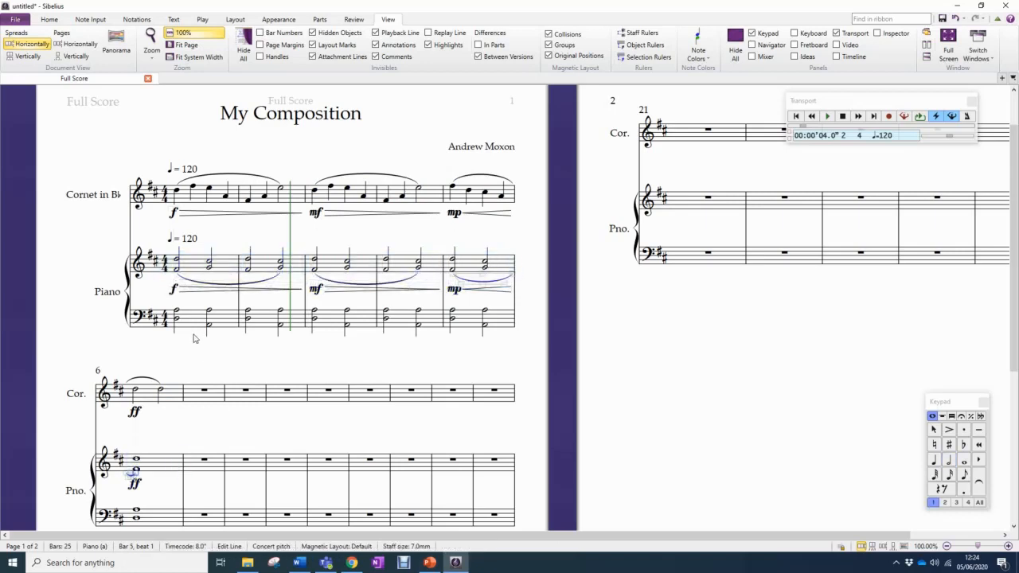
Slur the lower piano staff's chords in two-bar phrases: bars 1 to 2, 3 to 4 and 5 to 6
left_click(198, 319)
left_click(256, 324, "shift")
key("s")
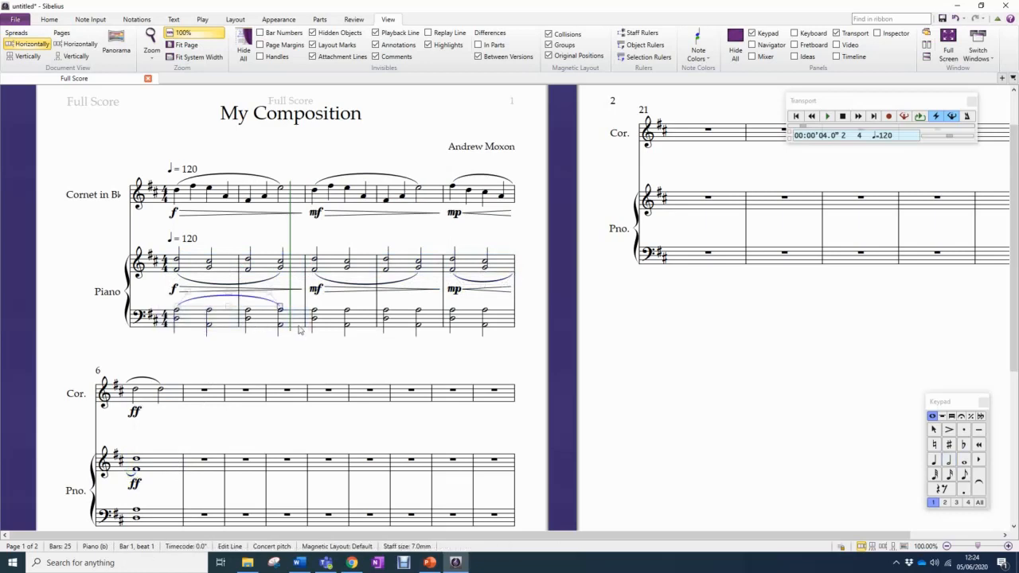
left_click(334, 323)
left_click(404, 320, "shift")
key("s")
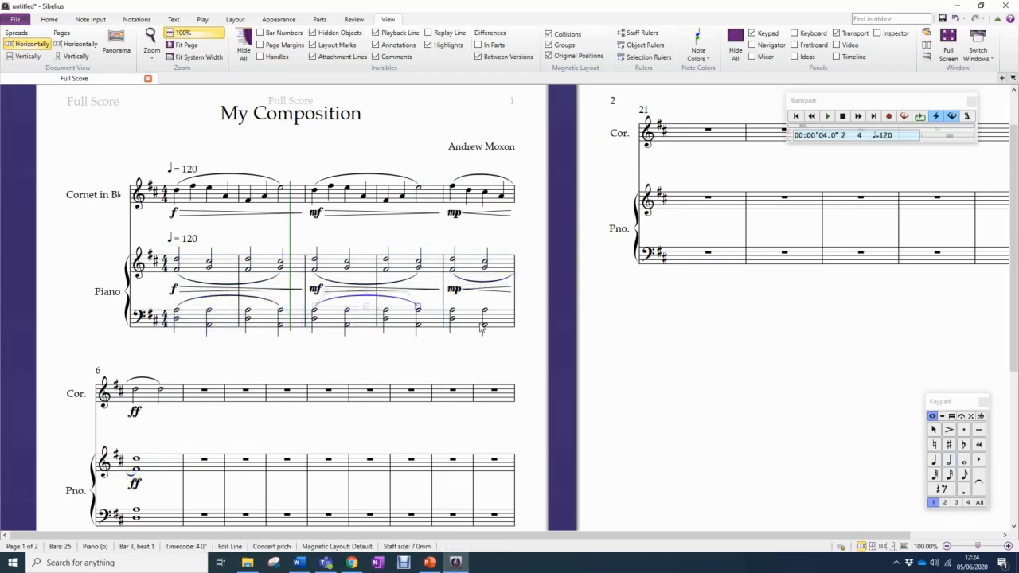
left_click(478, 325)
left_click(161, 513, "shift")
key("s")
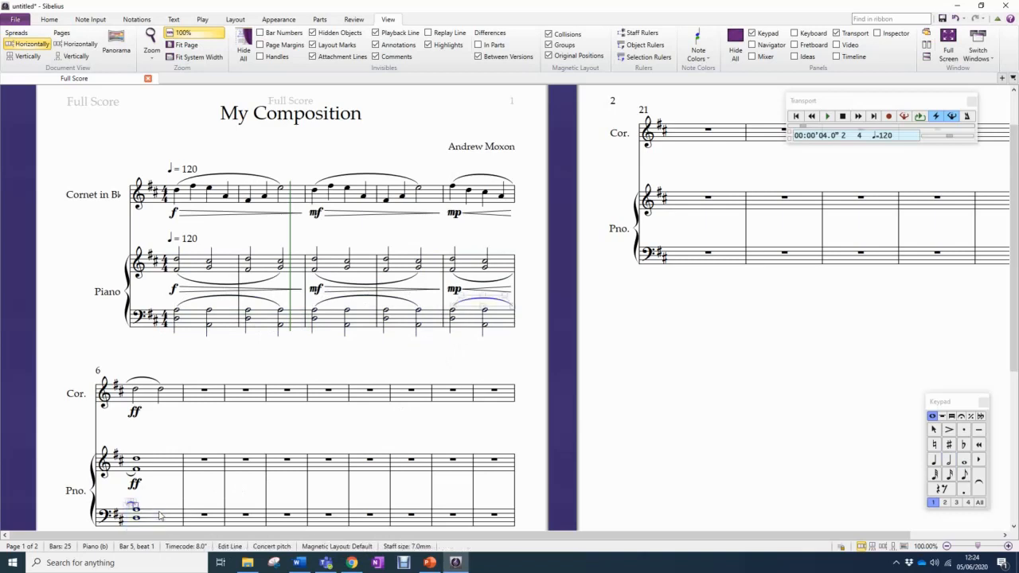
left_click(238, 357)
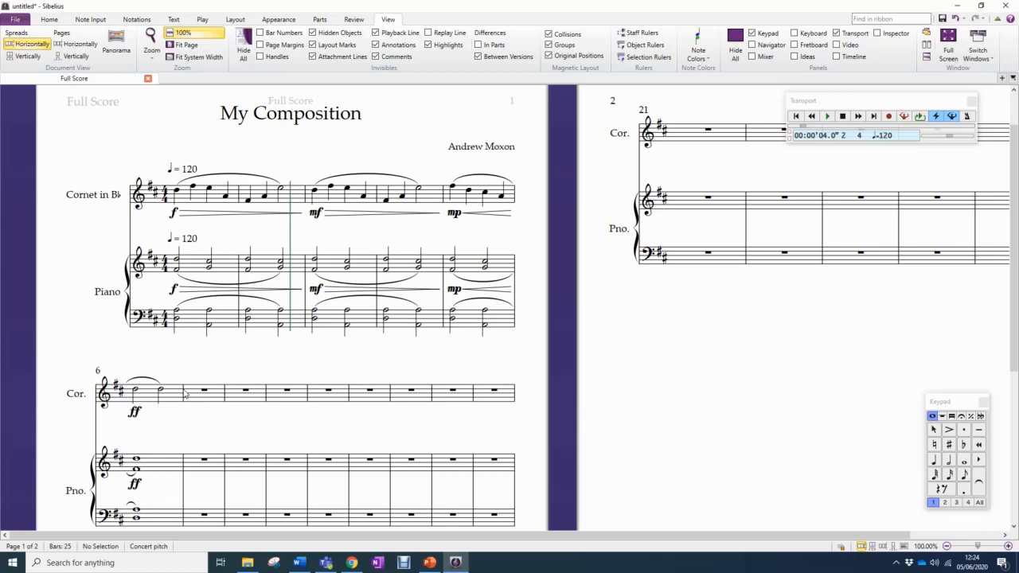
Change the barline at the end of bar 6 to a Final barline
left_click(185, 394)
right_click(203, 370)
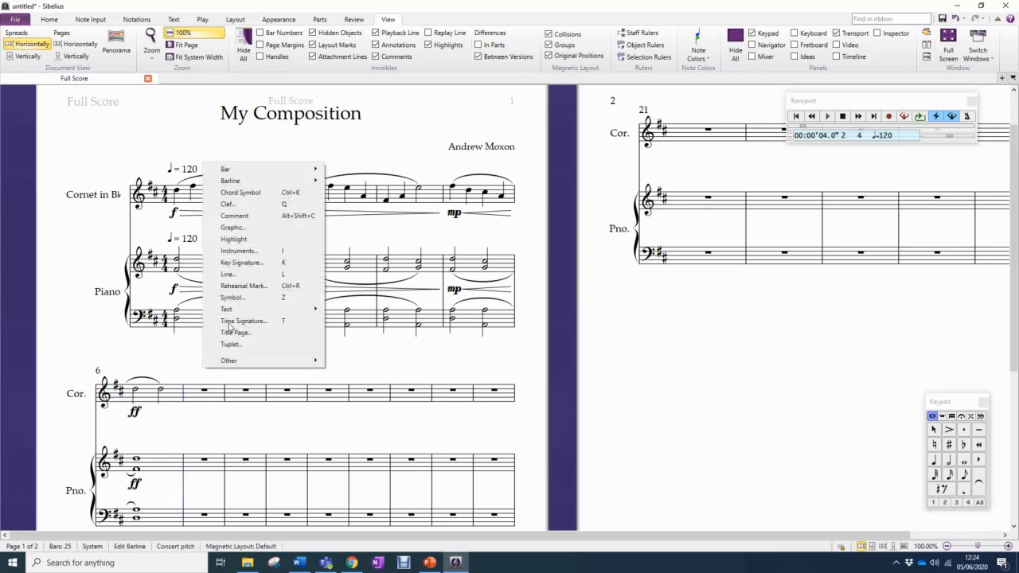
mouse_move(301, 183)
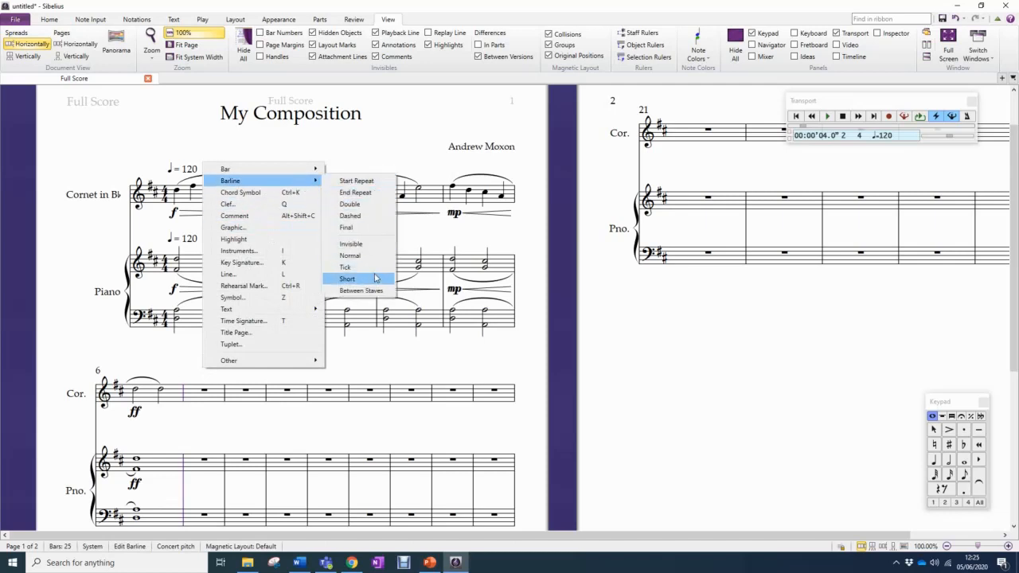
left_click(373, 231)
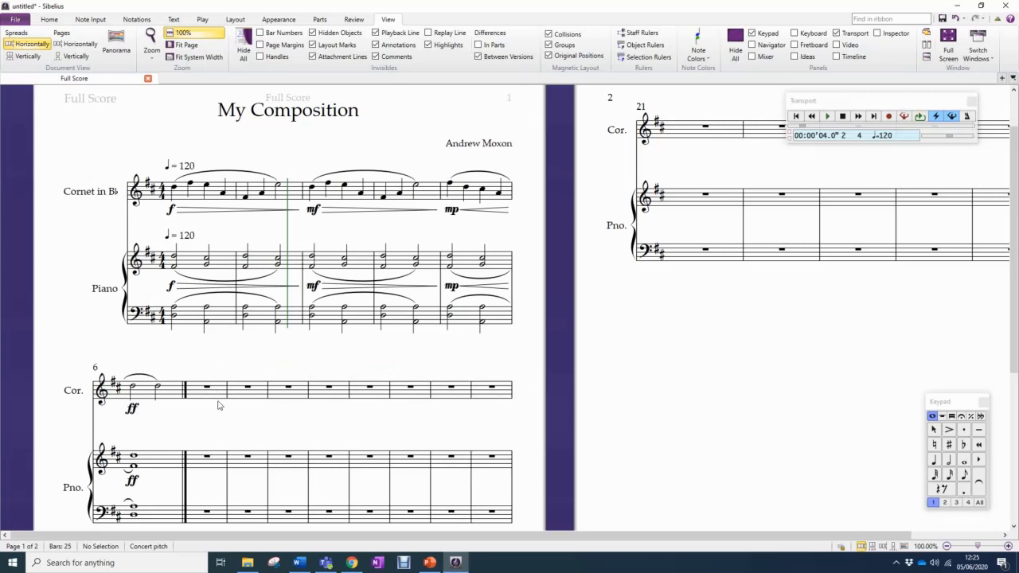
left_click(157, 389)
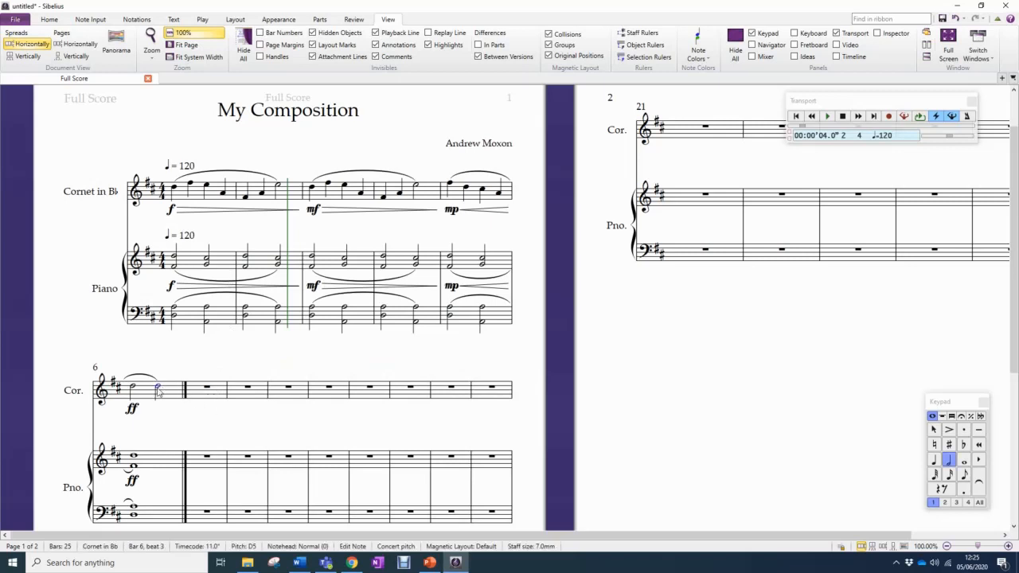
right_click(157, 391)
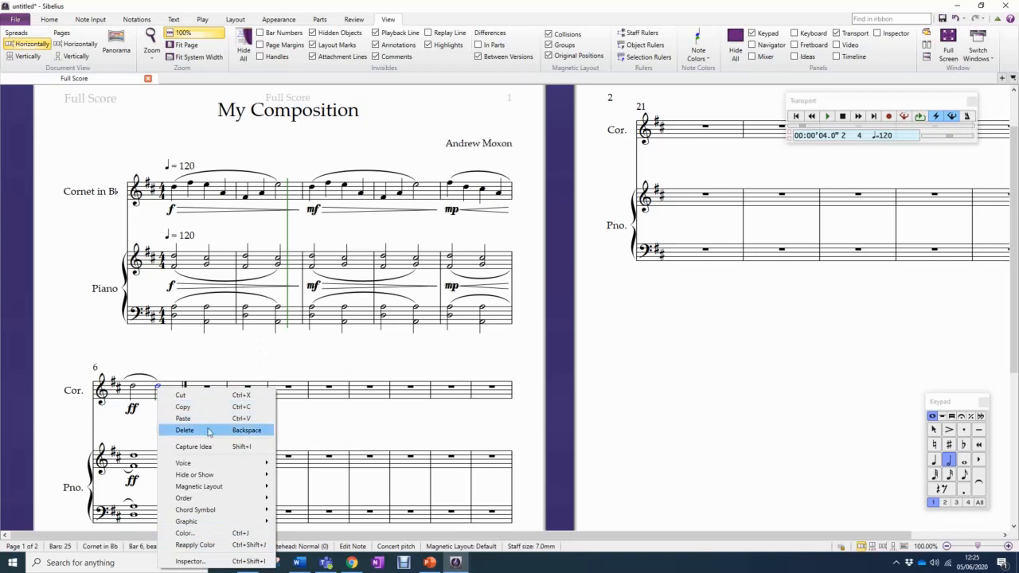
left_click(221, 359)
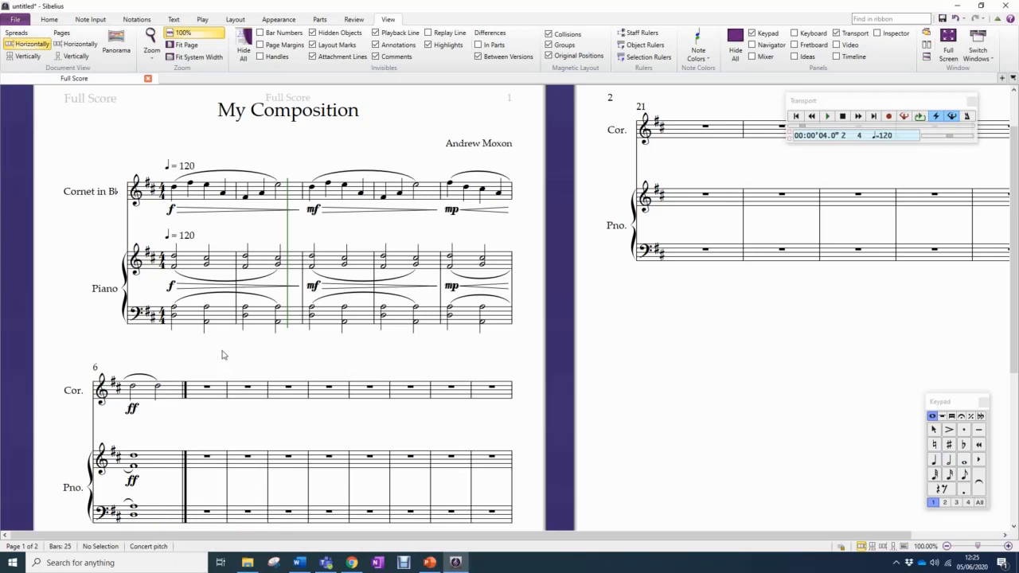
right_click(223, 355)
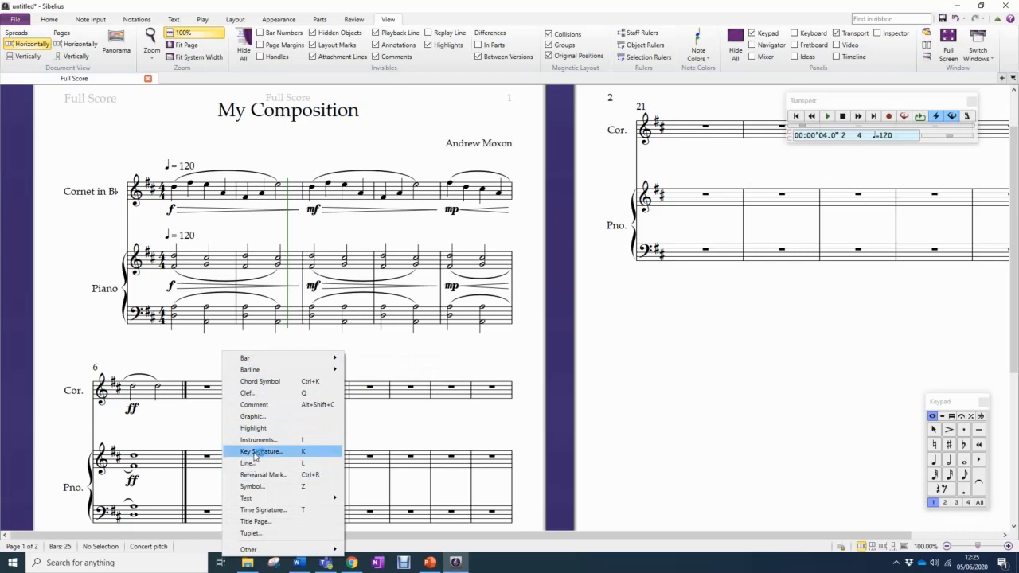
mouse_move(240, 362)
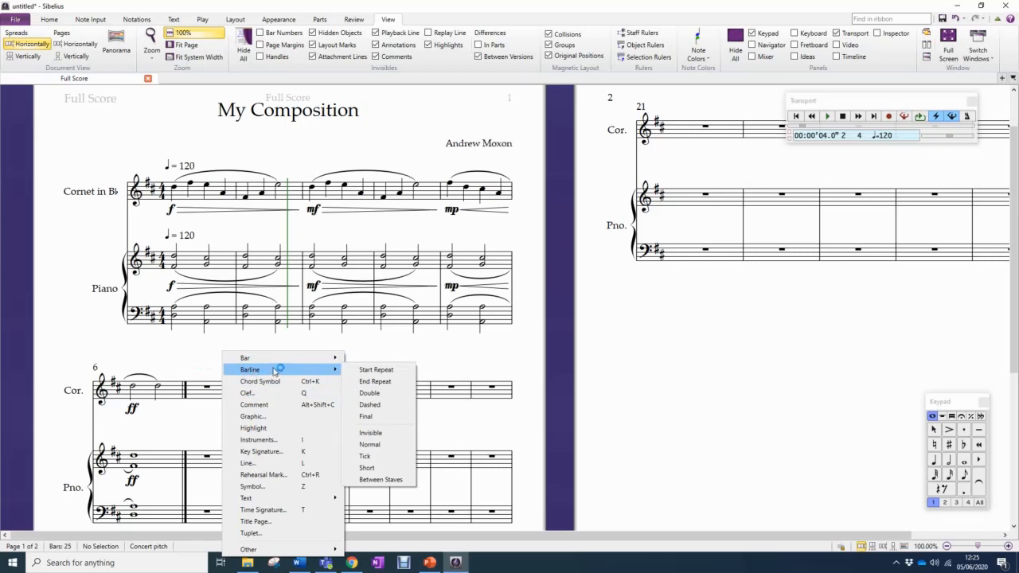
left_click(201, 355)
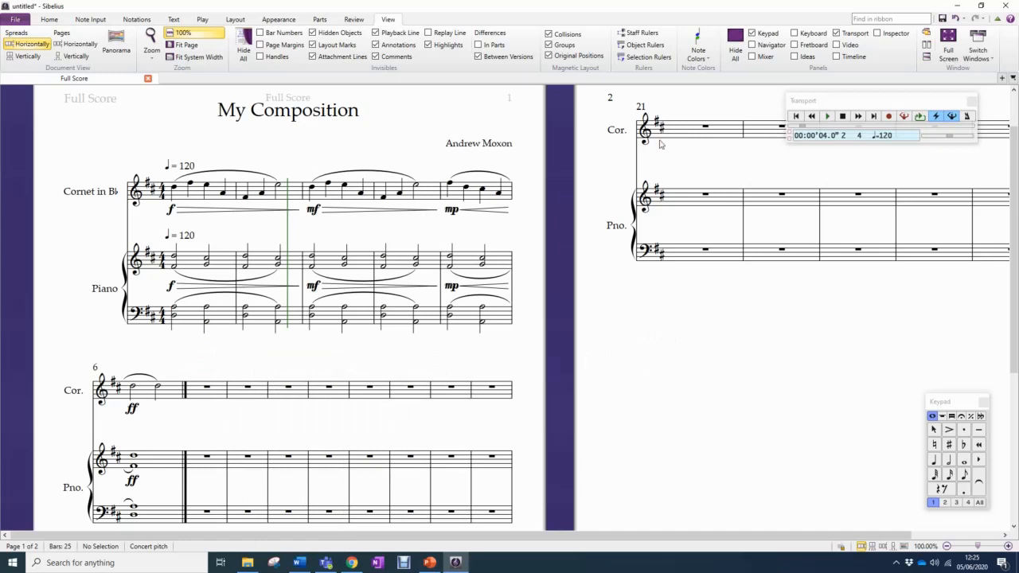
Clear only the cornet's music in bar 6, and undo the deletion
left_click(166, 397)
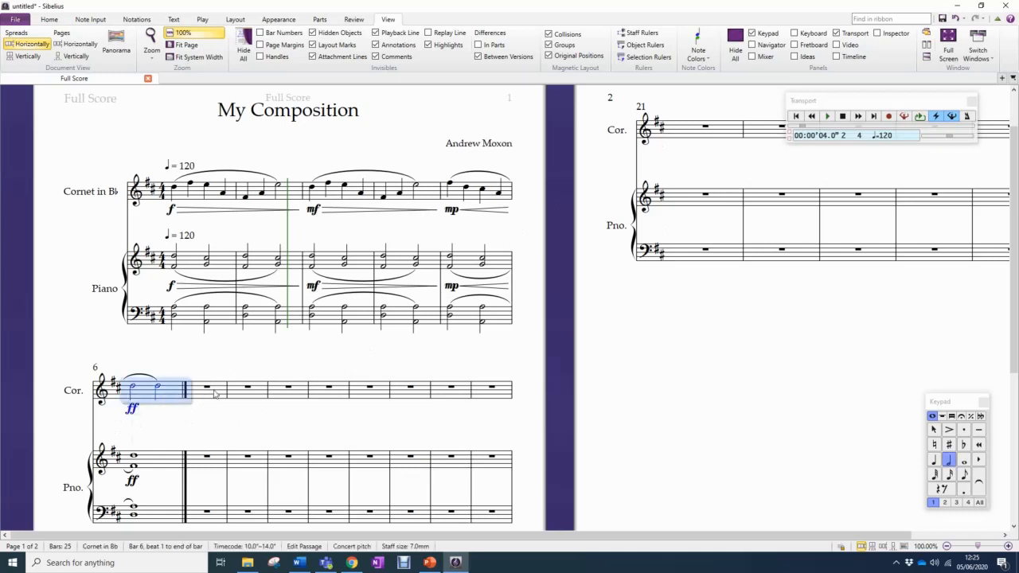
key("Delete")
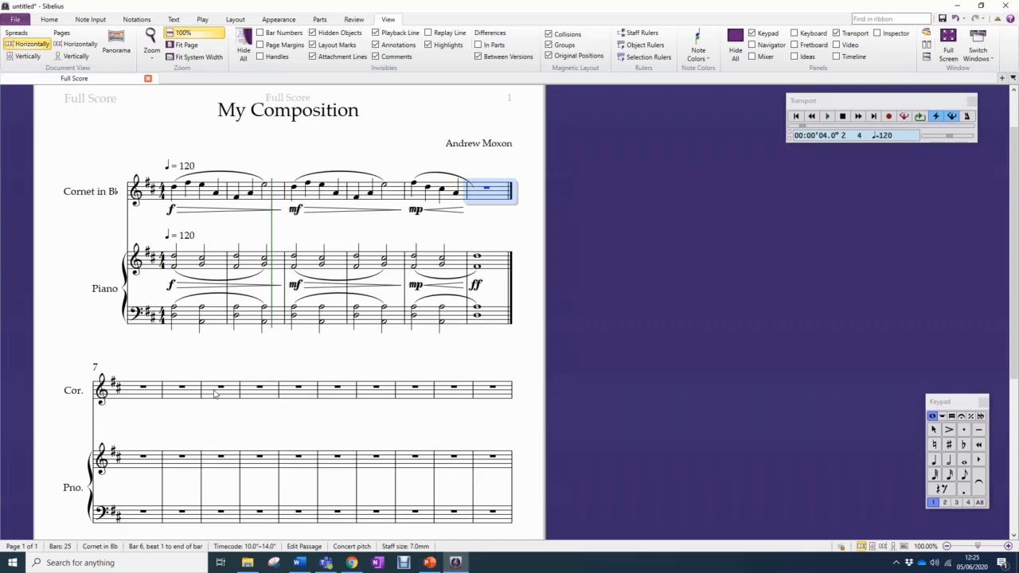
key("ctrl+z")
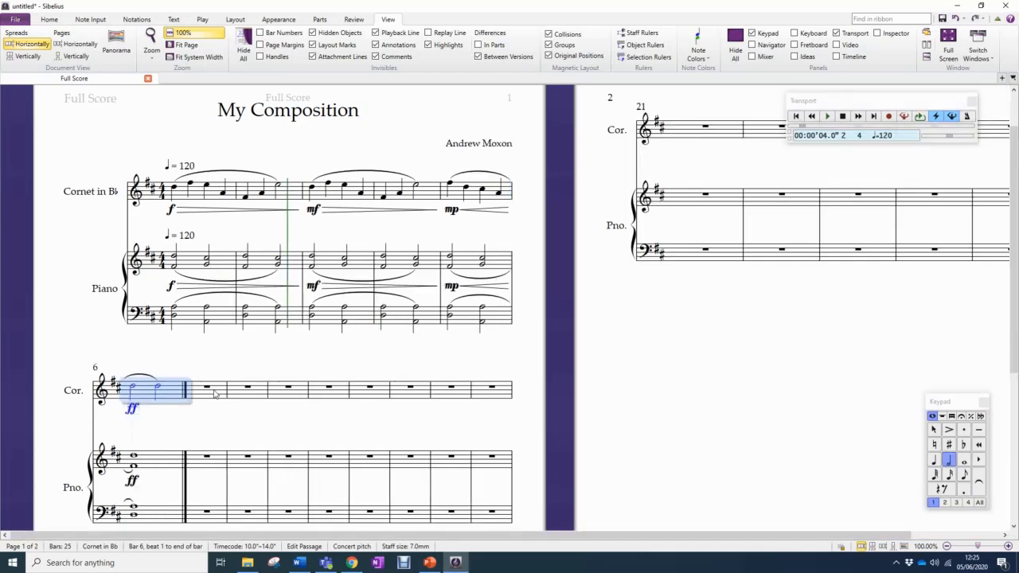
left_click(237, 372)
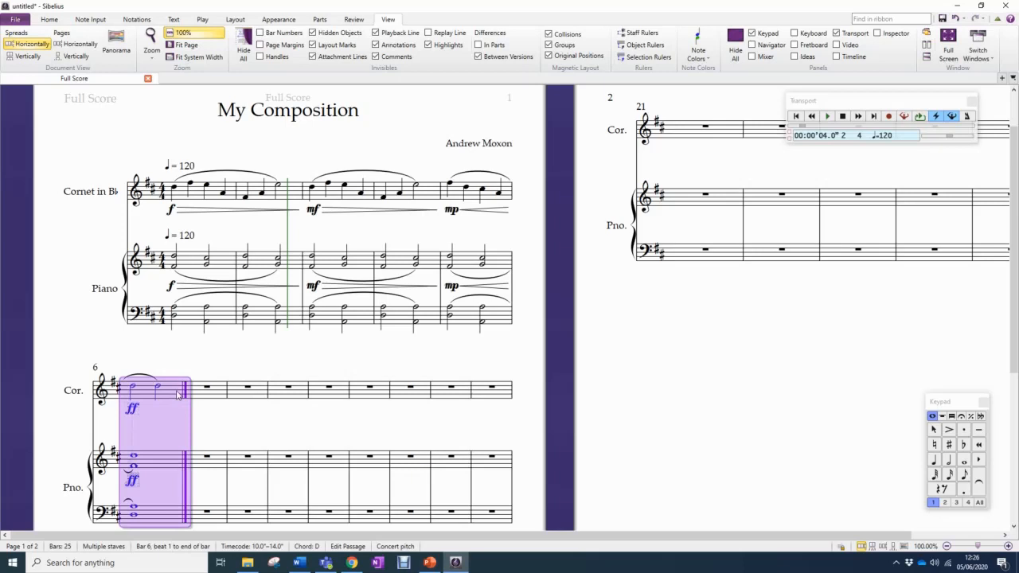
Delete the whole of bar 6 across the cornet and piano staves, and undo the deletion
key("Delete")
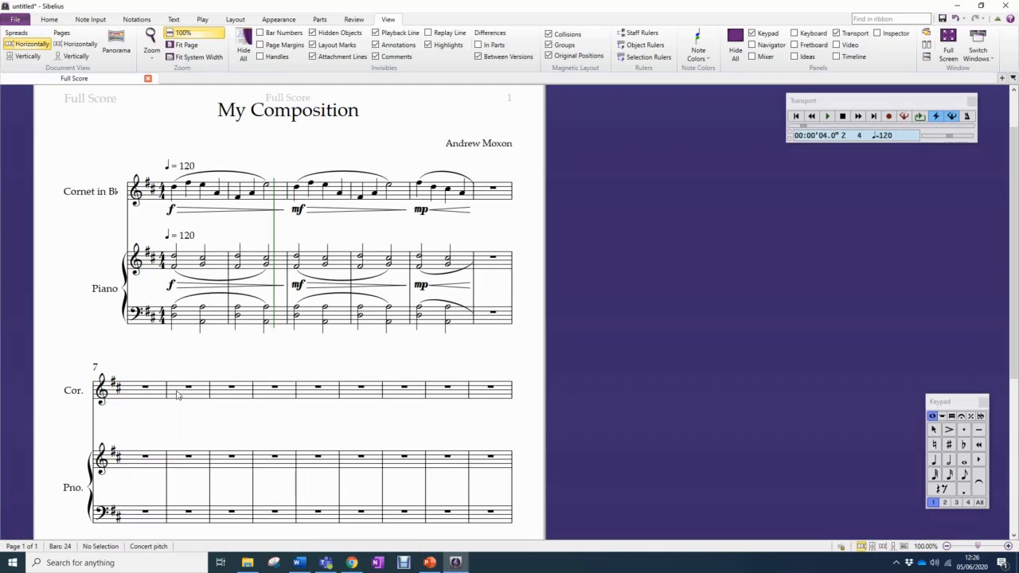
key("ctrl+z")
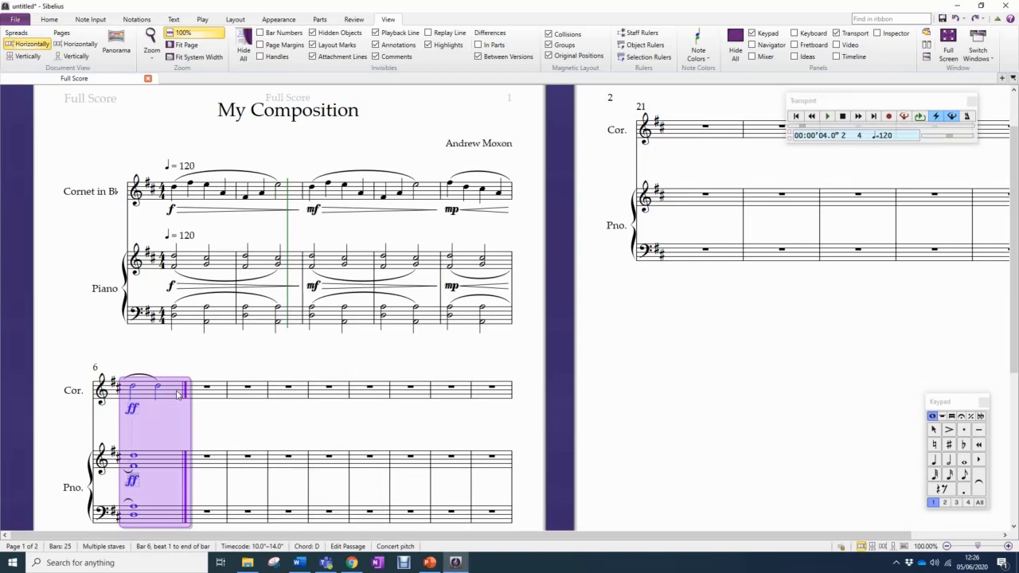
left_click(243, 356)
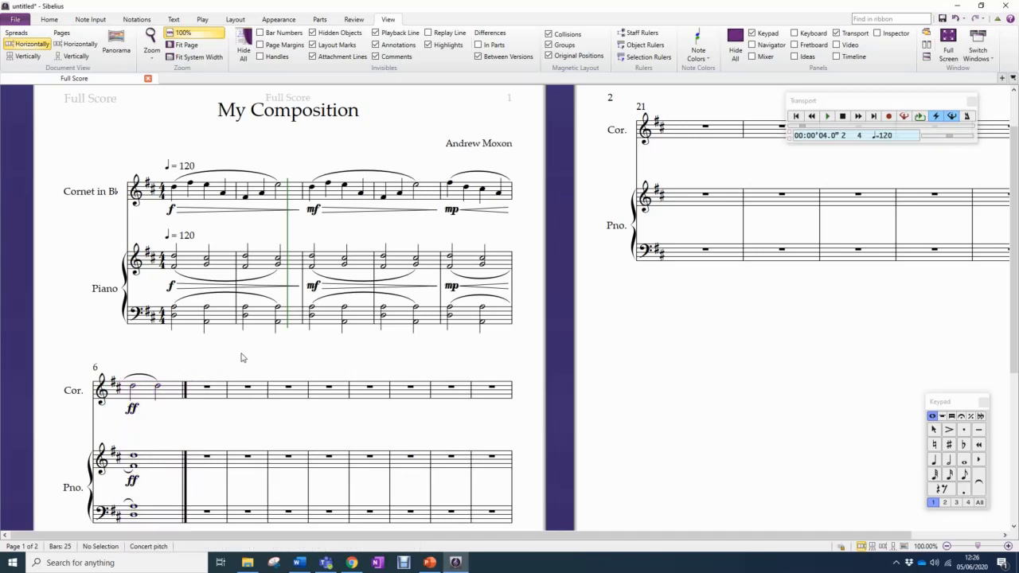
Delete the empty bars 7 to 25 from the cornet and piano staves
left_click(224, 398, "ctrl")
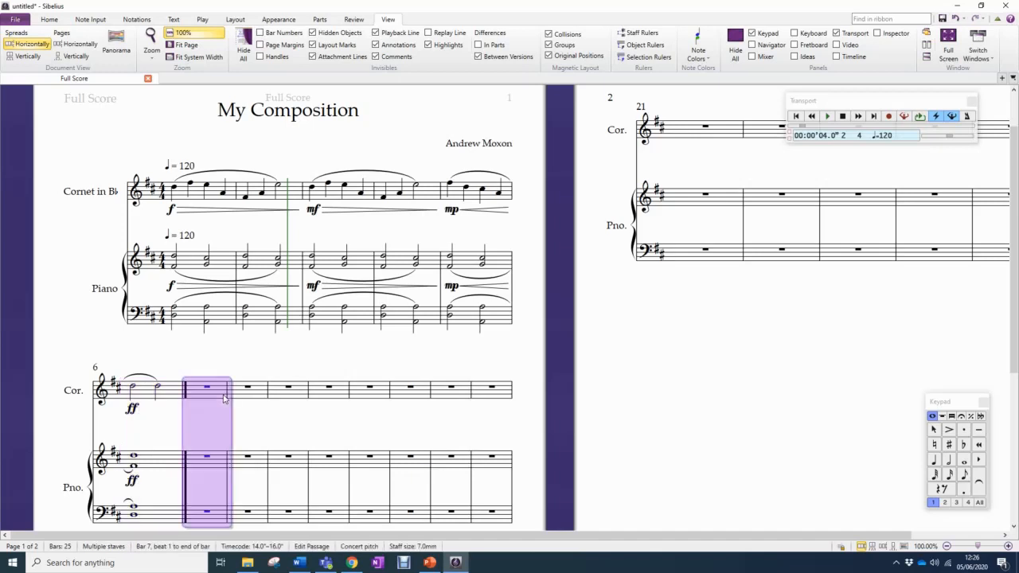
left_click(981, 260, "shift")
left_click(261, 364)
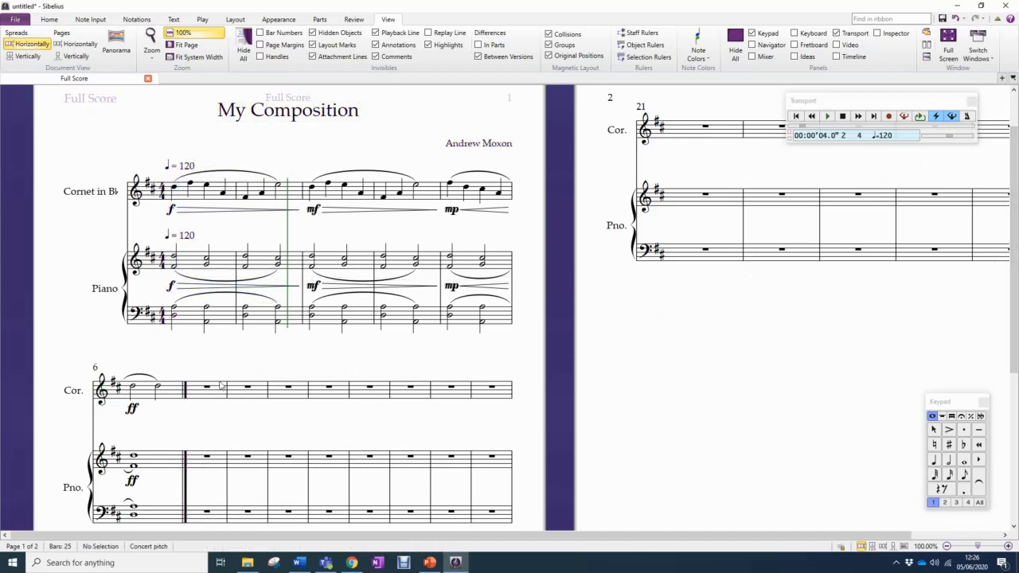
left_click(219, 394, "ctrl")
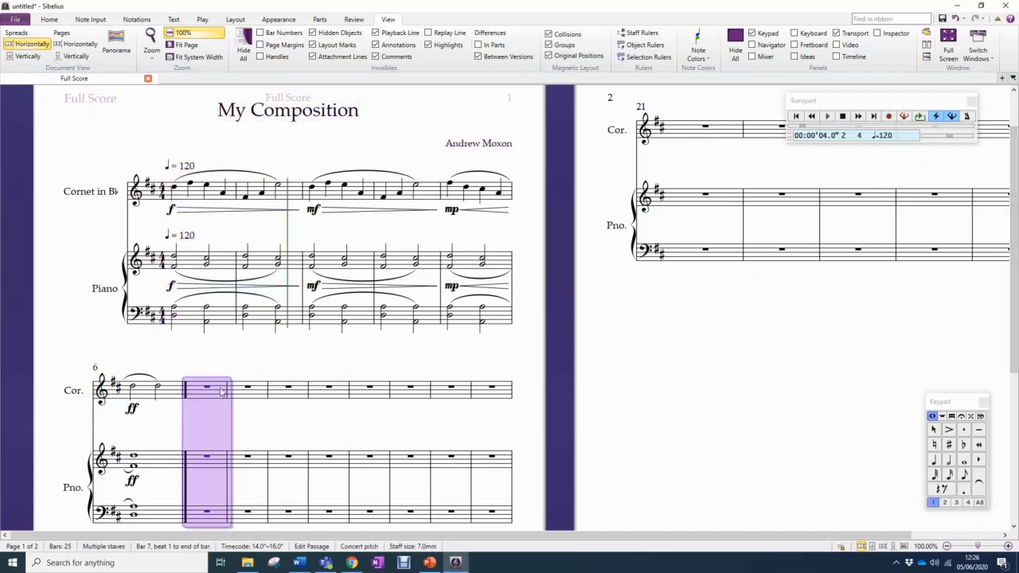
left_click(985, 260, "shift")
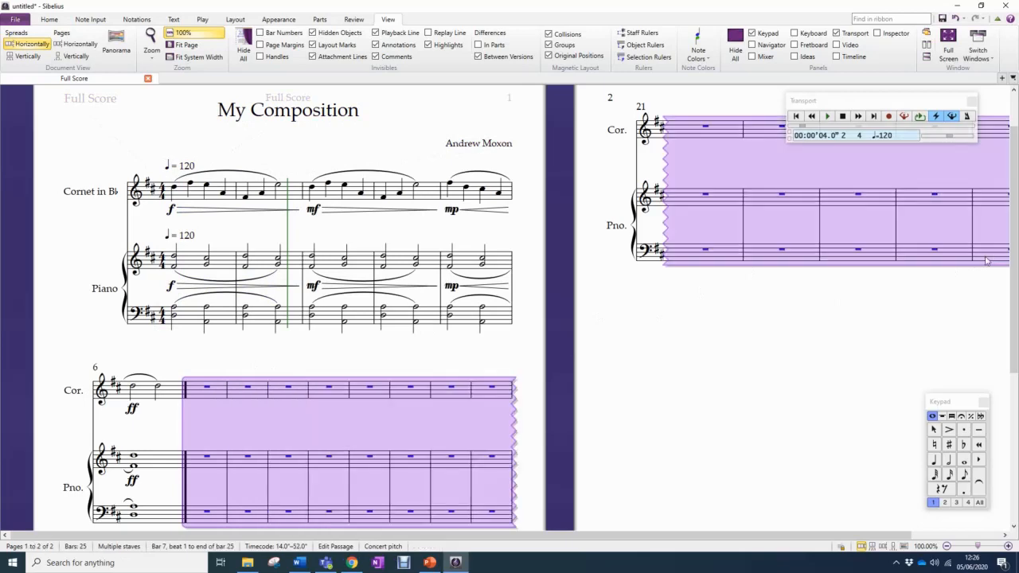
key("Delete")
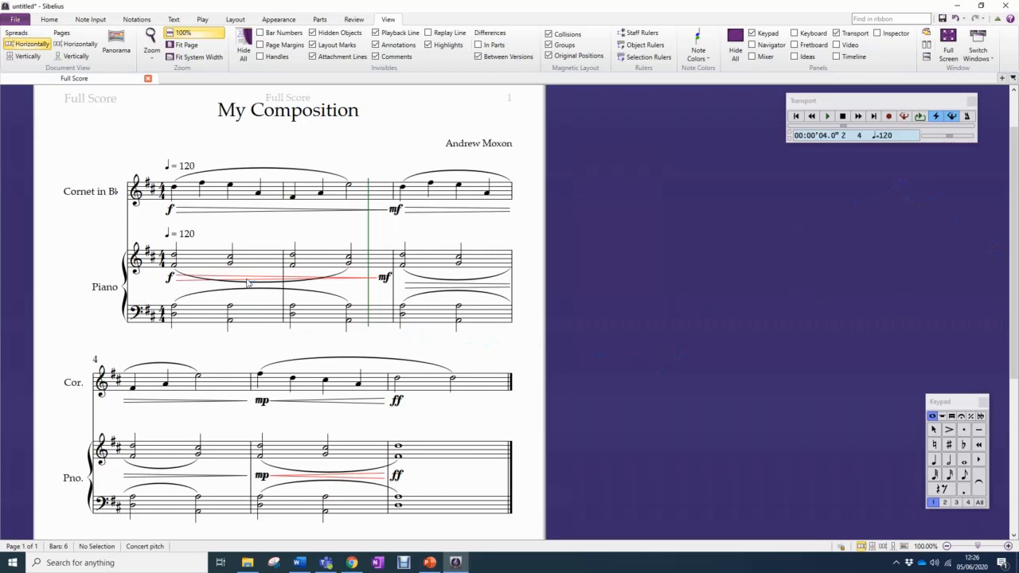
Clear the passage selection and play the whole six-bar score from the beginning
left_click(380, 325)
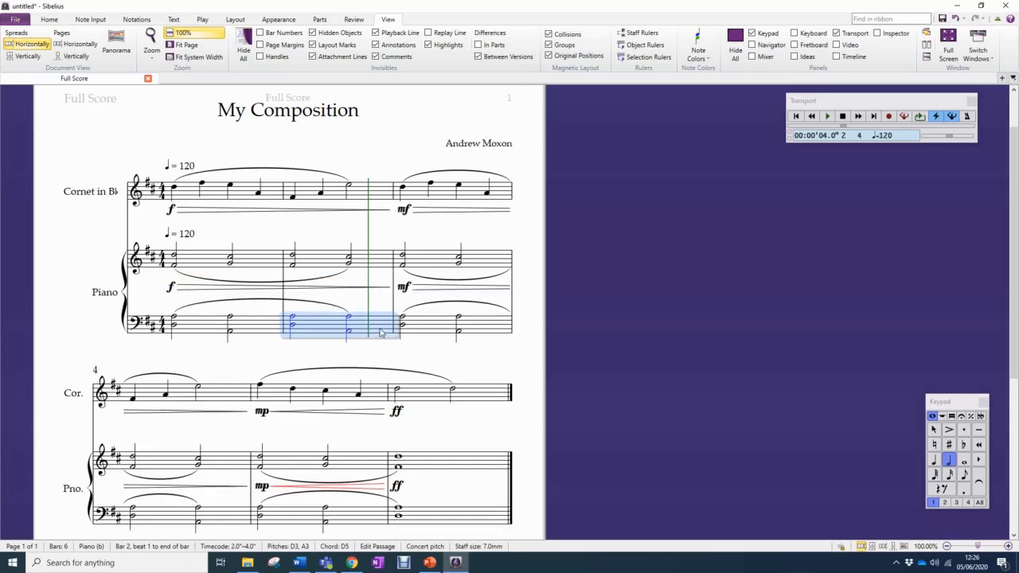
left_click(446, 521)
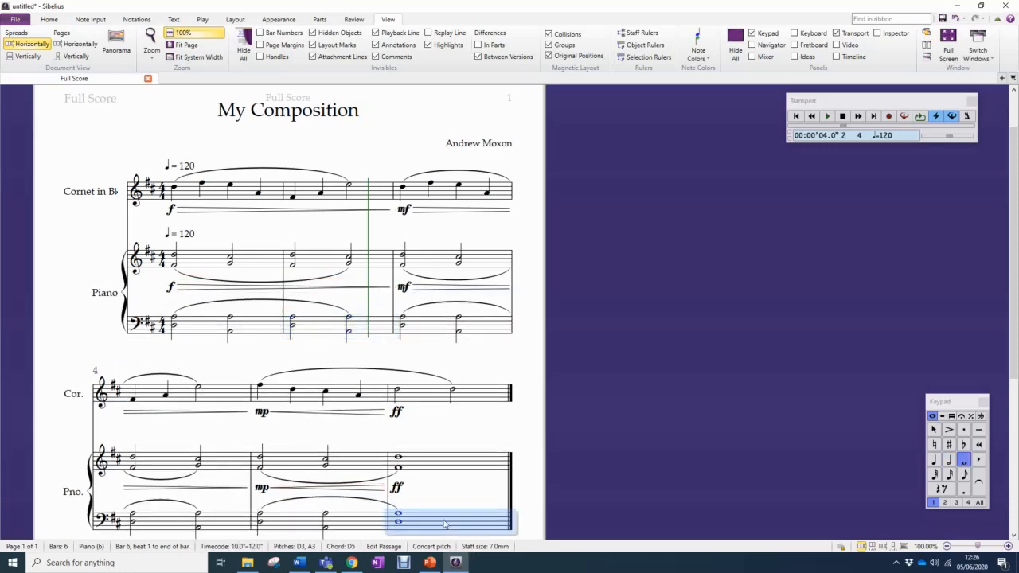
left_click(470, 417)
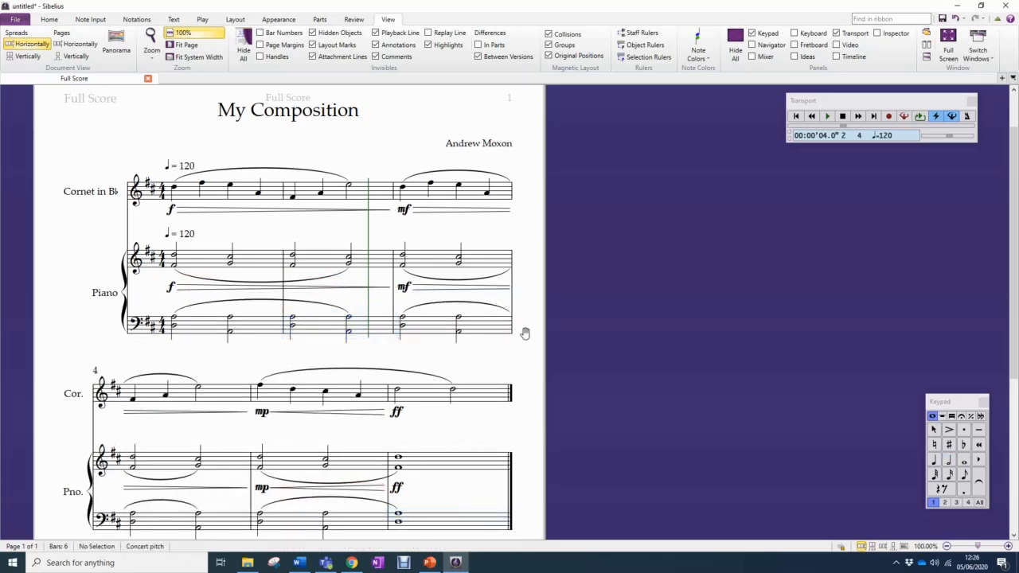
scroll(525, 337, "down", 1)
scroll(526, 334, "up", 1)
left_click(795, 115)
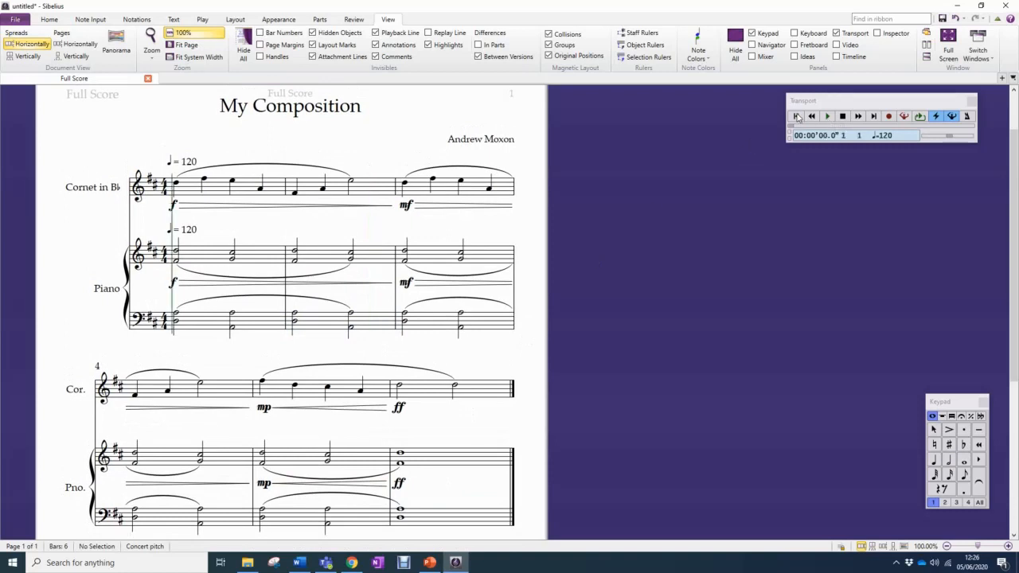
left_click(827, 117)
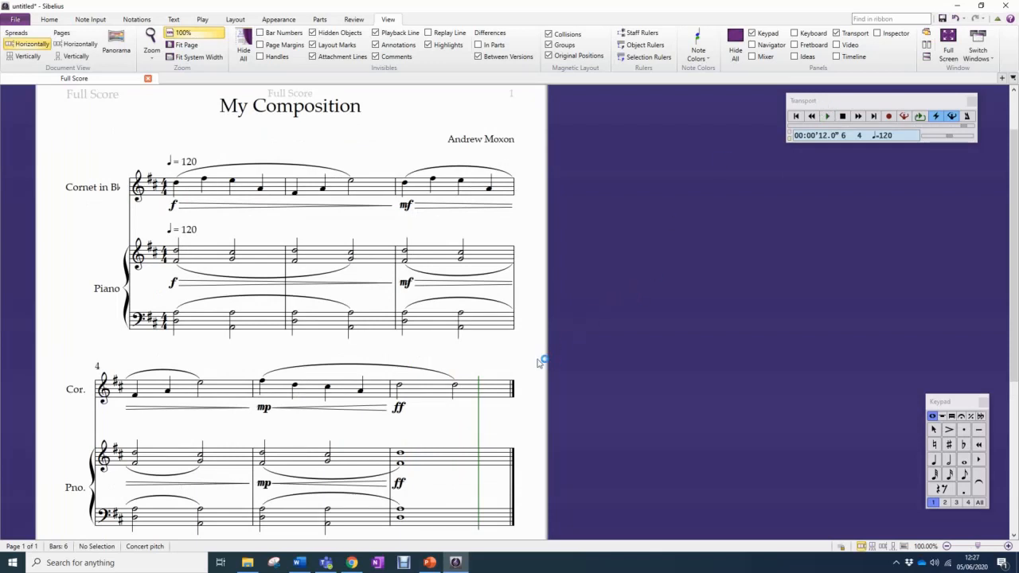
Add a rit. line from beat 3 of bar 5 to just before the cornet's last note in bar 6
key("l")
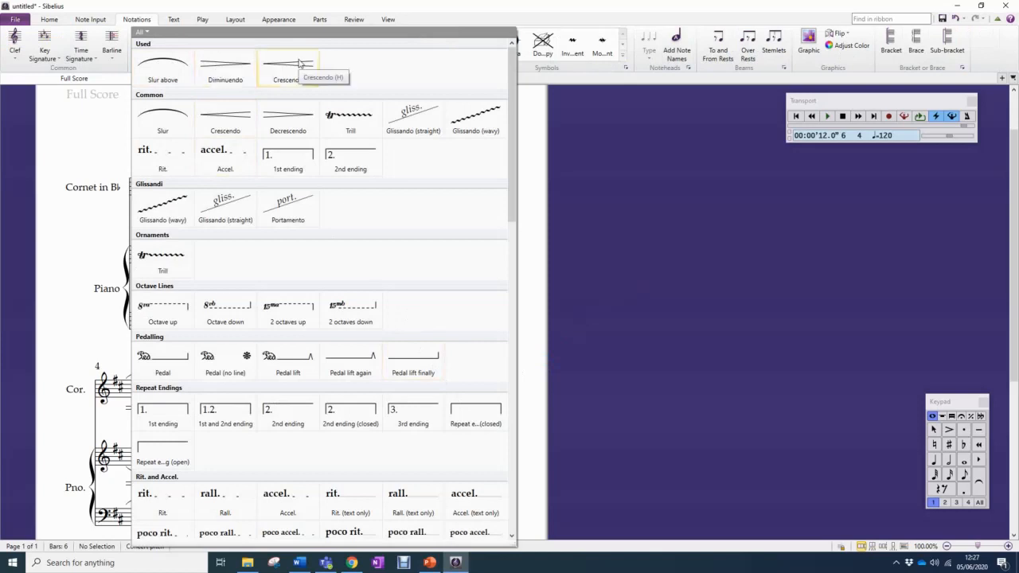
left_click(173, 169)
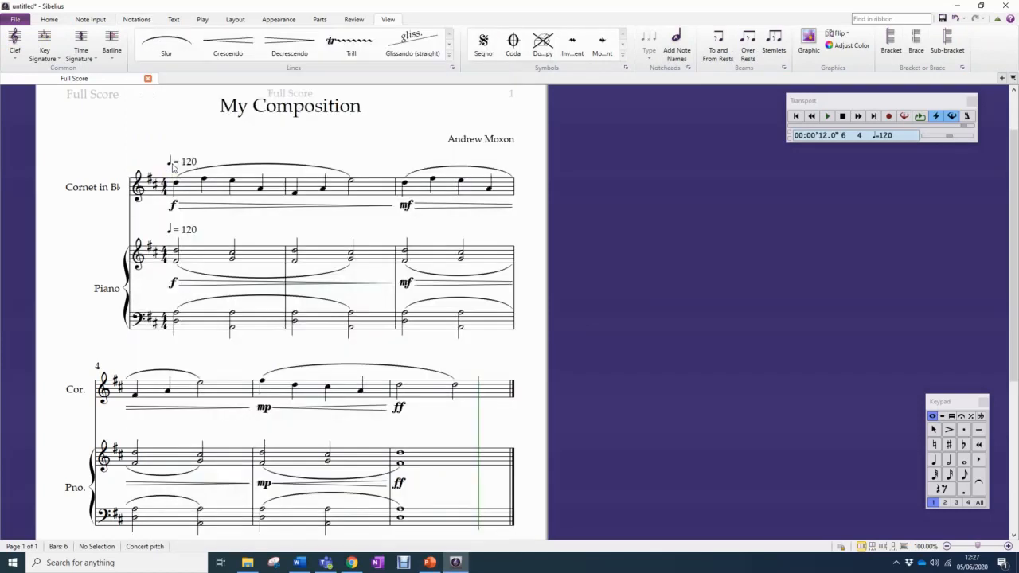
left_click(326, 376)
left_click_drag(358, 361, 450, 363)
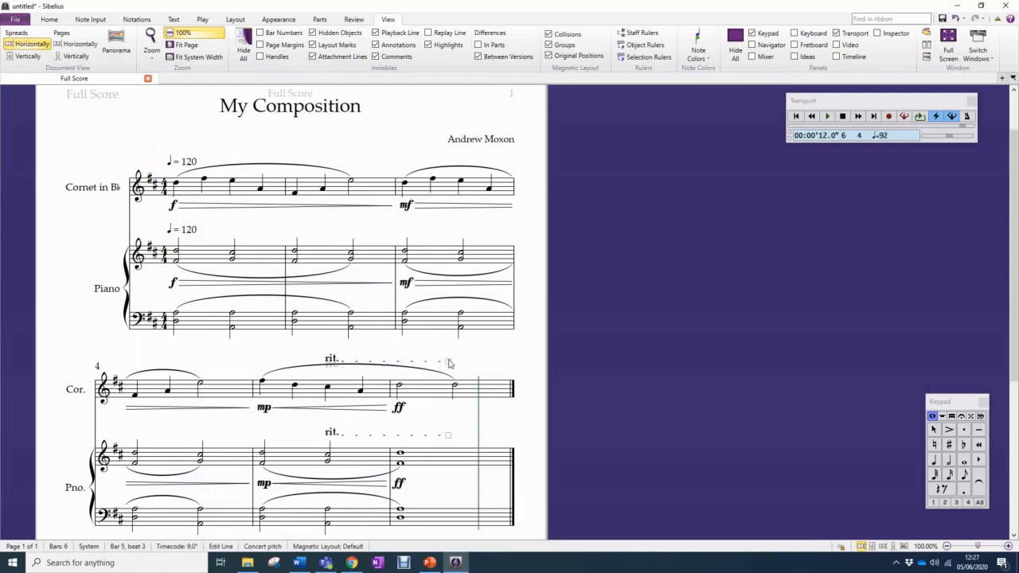
left_click(468, 349)
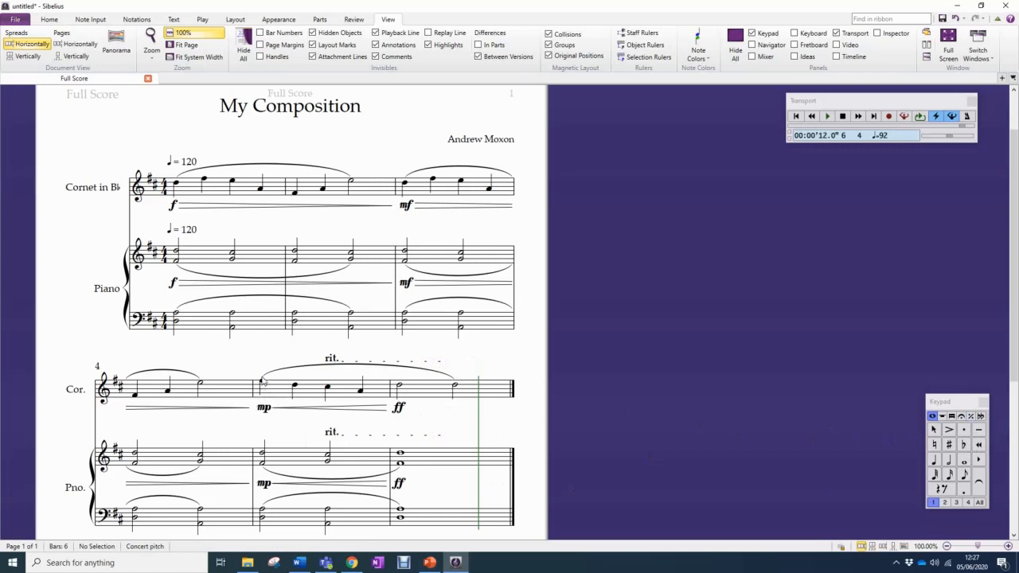
Add accents to the cornet's last note and to the bar 6 chords in both piano staves
left_click(455, 386)
left_click(948, 429)
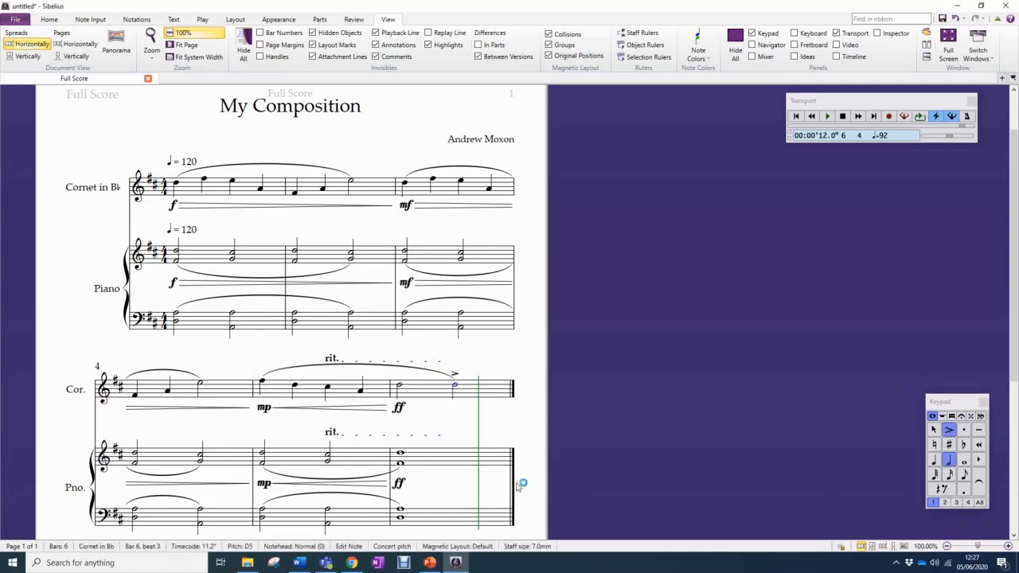
left_click(440, 461)
left_click(948, 429)
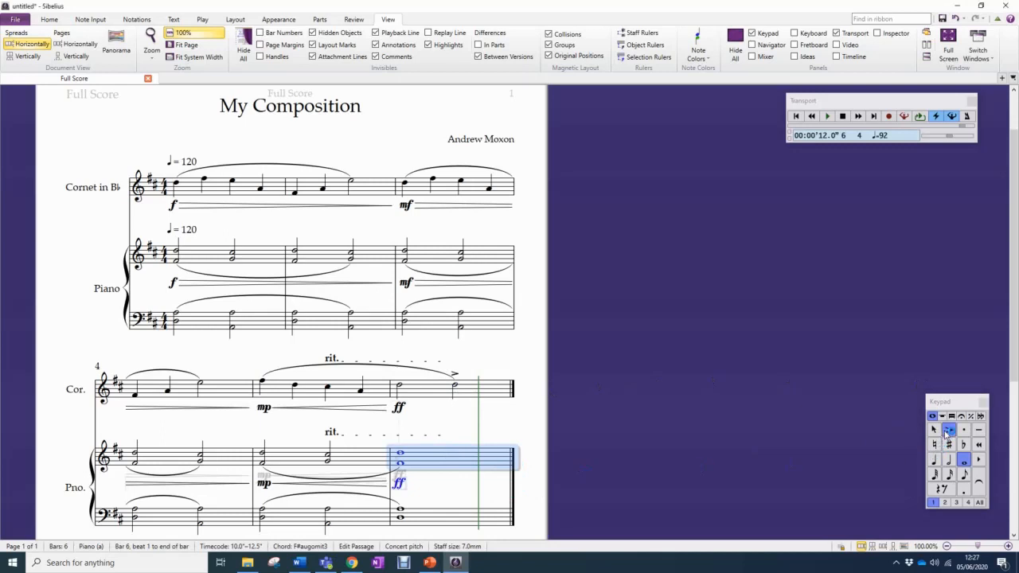
left_click(447, 516)
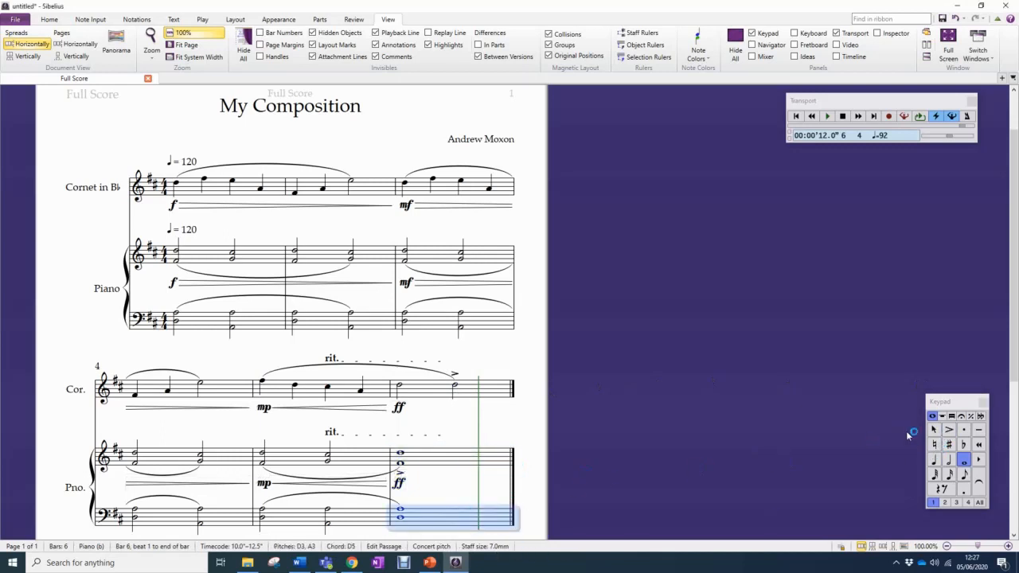
left_click(948, 429)
left_click(546, 433)
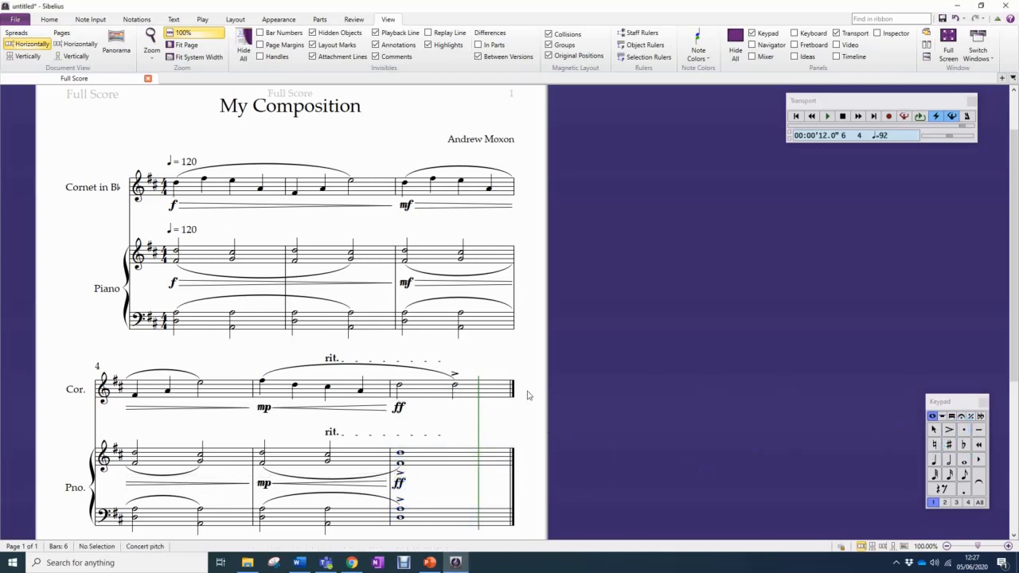
Add Fermata (pause) marks to the cornet's last note and to the bar 6 chords in both piano staves
left_click(960, 415)
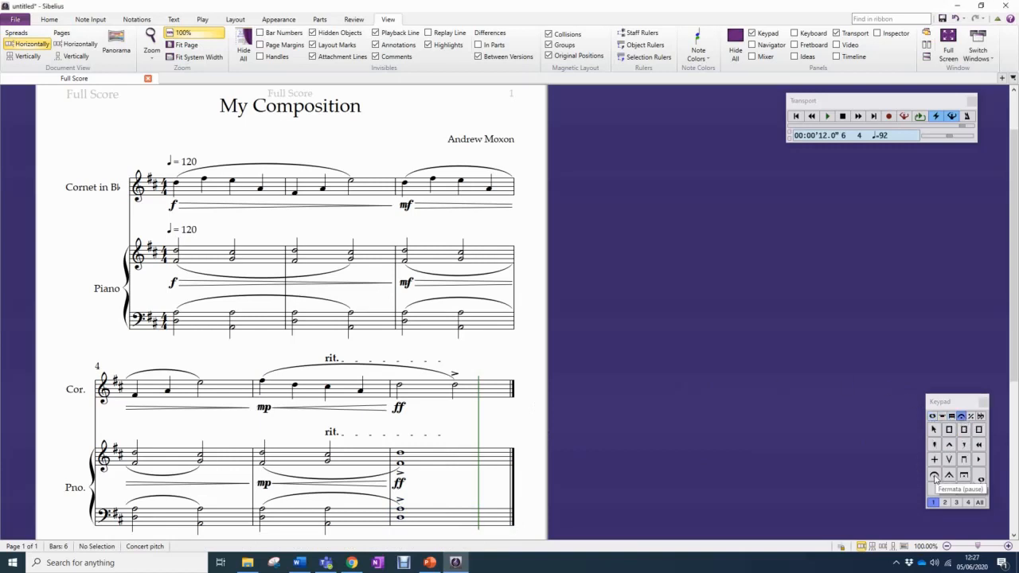
left_click(457, 389)
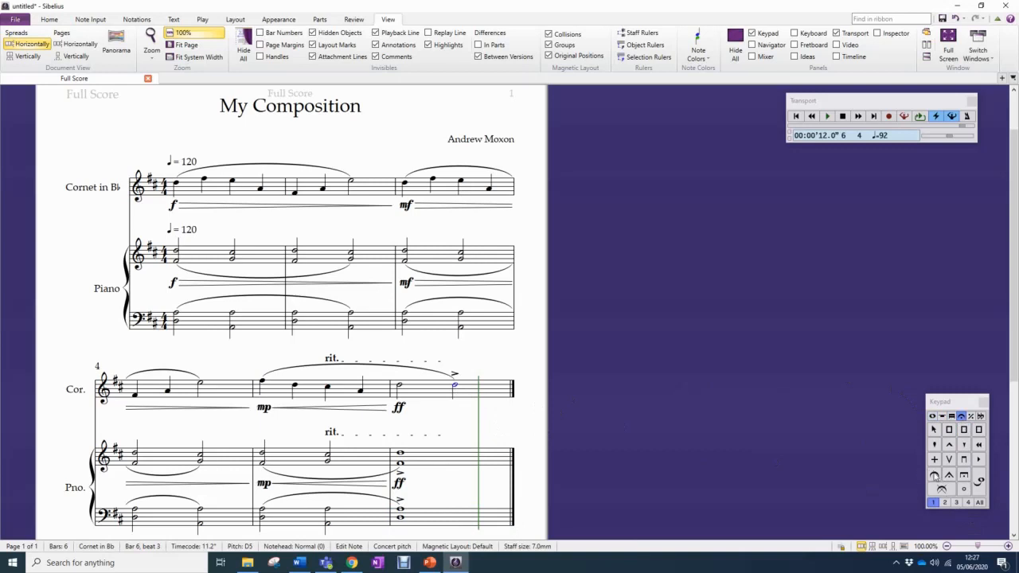
left_click(935, 475)
left_click(471, 453)
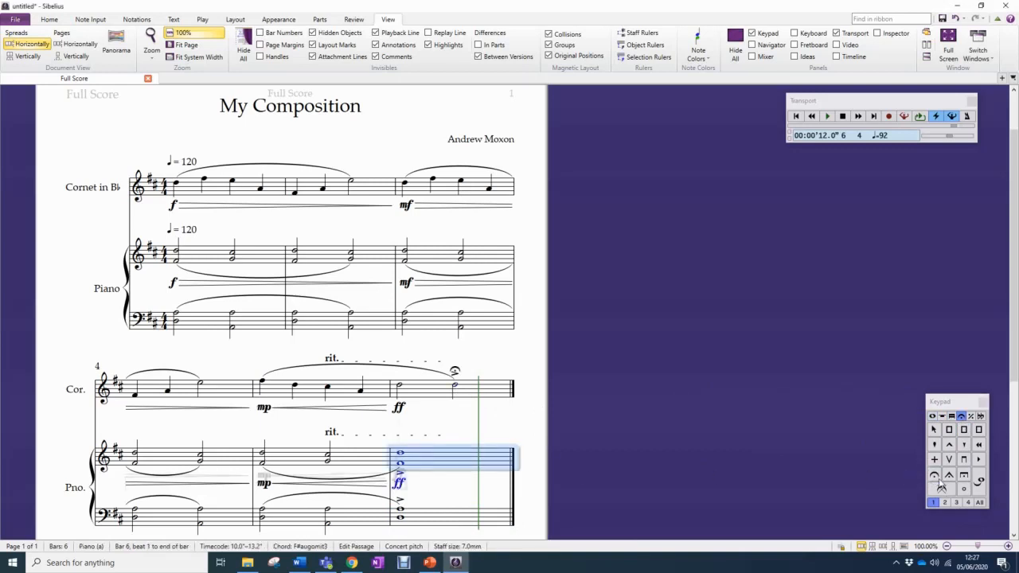
left_click(934, 475)
left_click(459, 522)
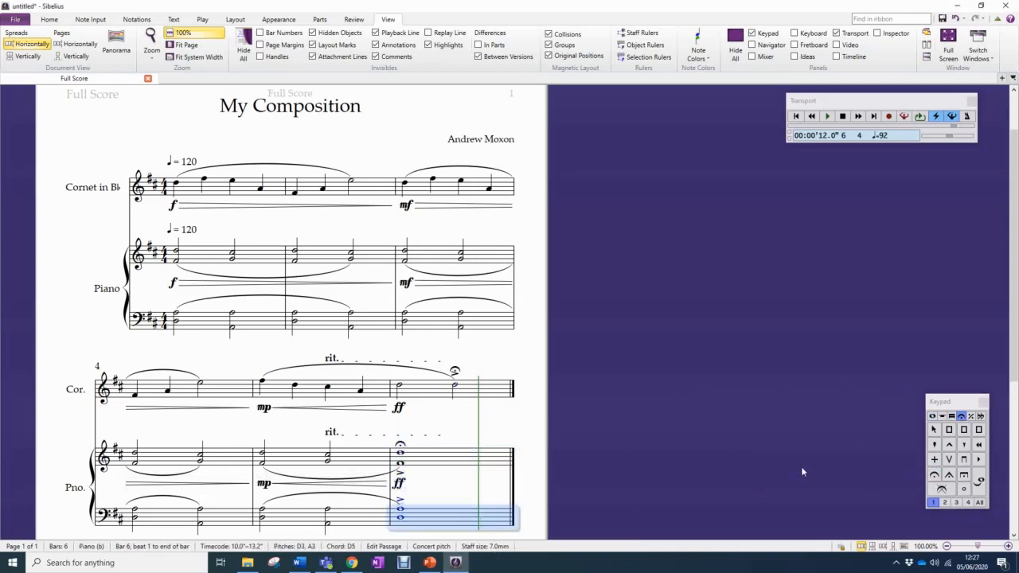
left_click(935, 475)
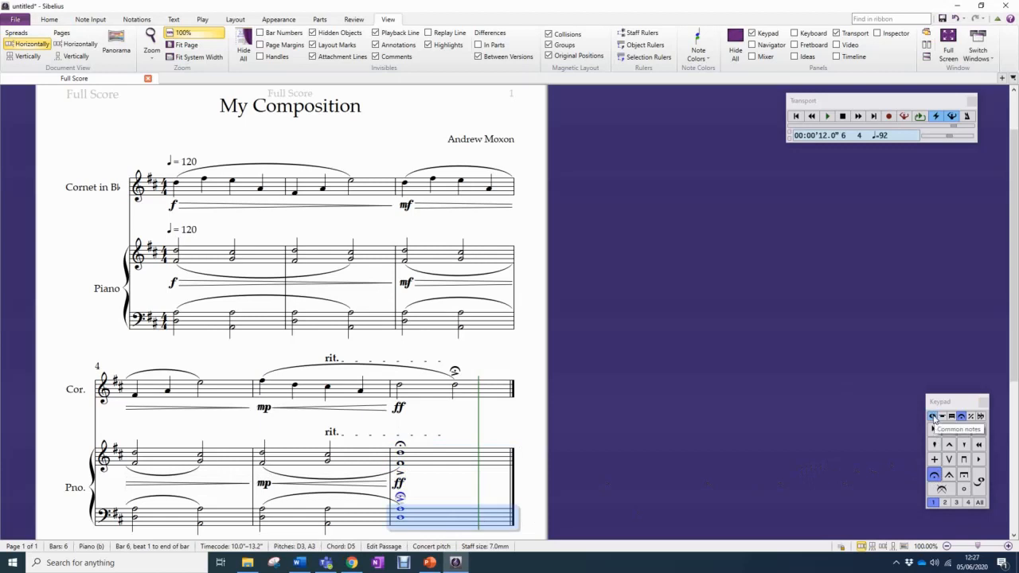
left_click(933, 416)
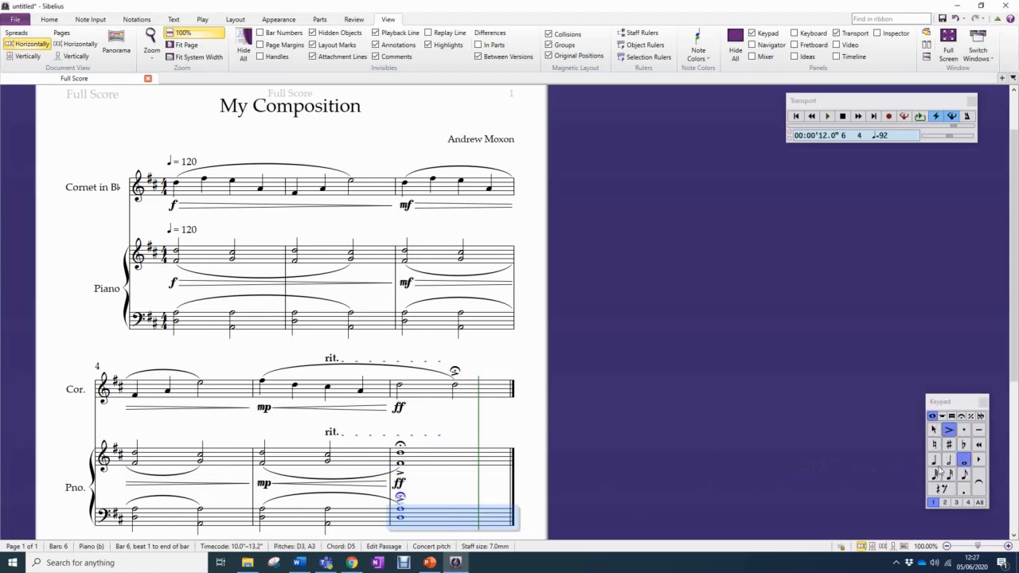
left_click(461, 436)
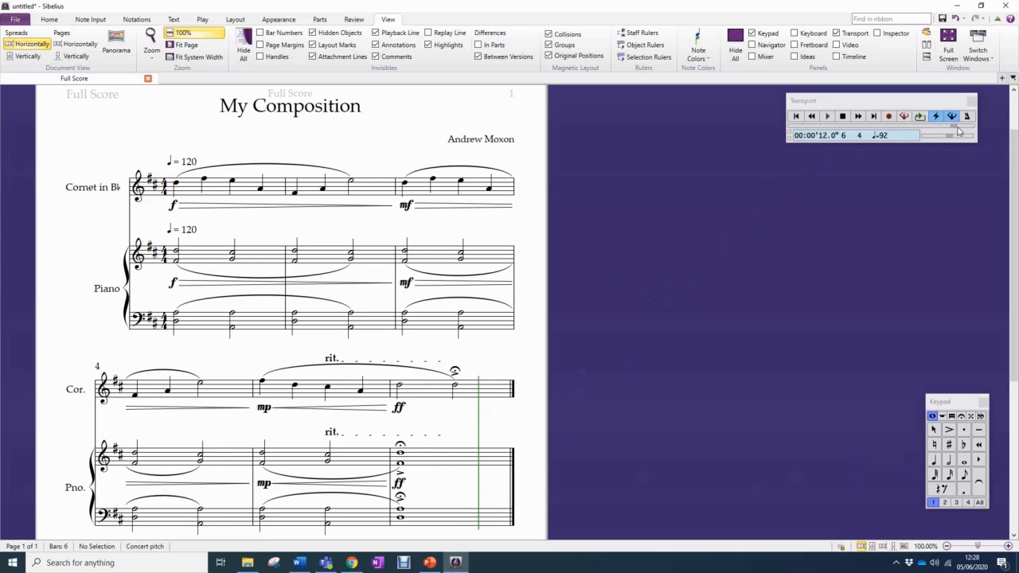
Play the ending from the end of bar 4, and extend the rit. line's start back to the beginning of bar 5
left_click_drag(960, 127, 900, 130)
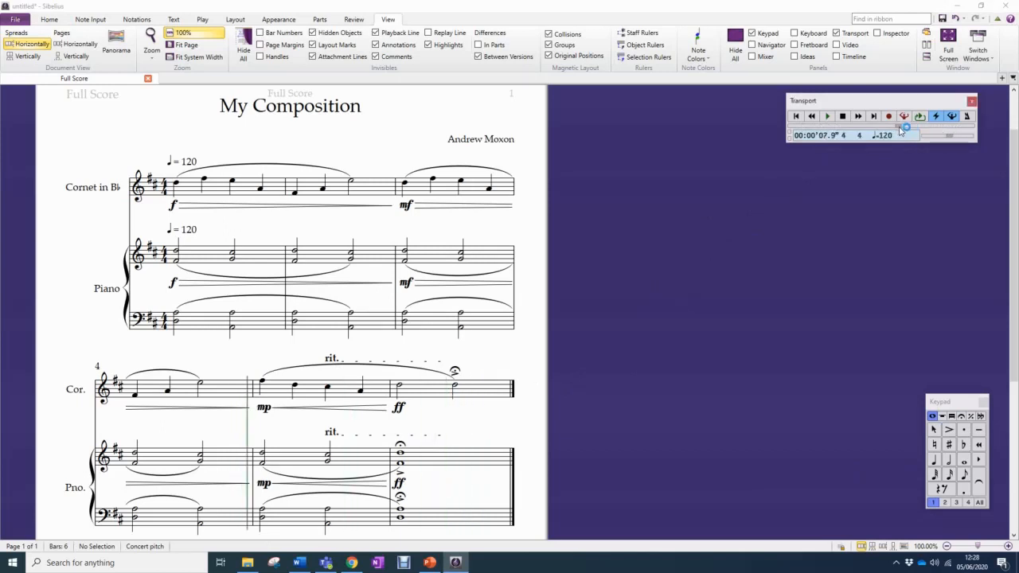
left_click(828, 117)
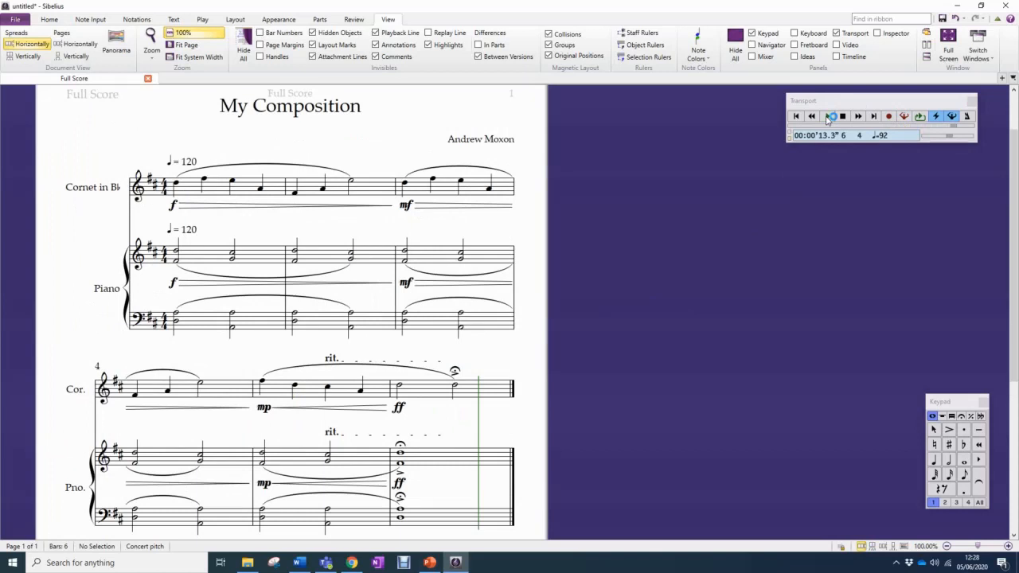
left_click(332, 360)
left_click_drag(332, 362, 258, 363)
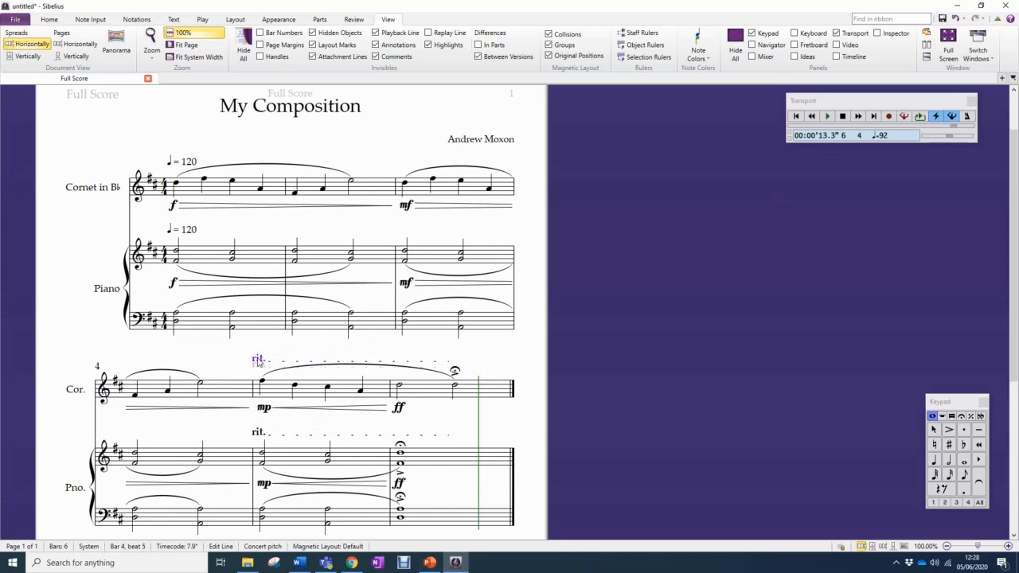
Play the score from the cornet's first note in bar 4, and play the cornet staff alone from bar 1
left_click(135, 395)
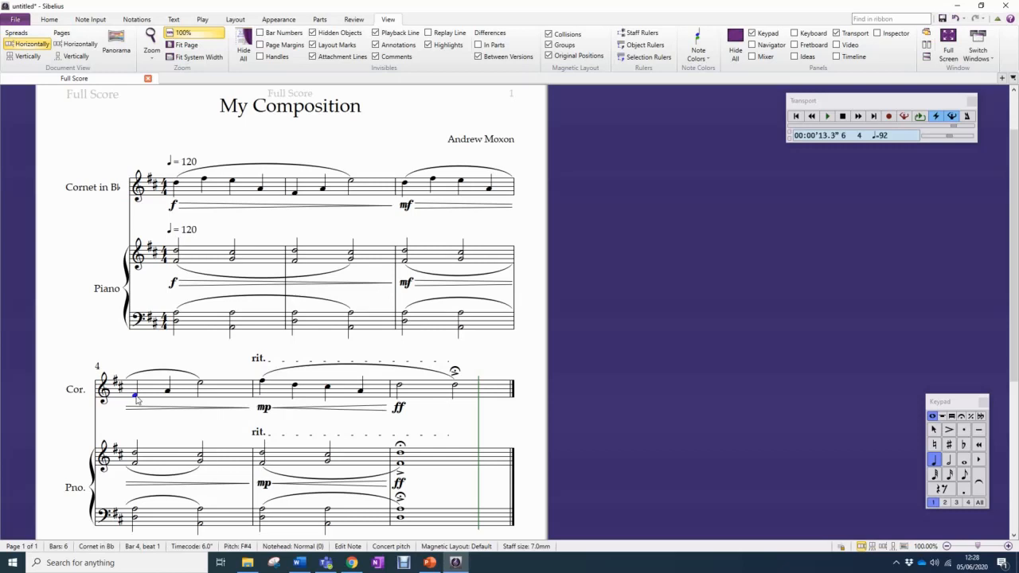
key("p")
left_click(250, 192)
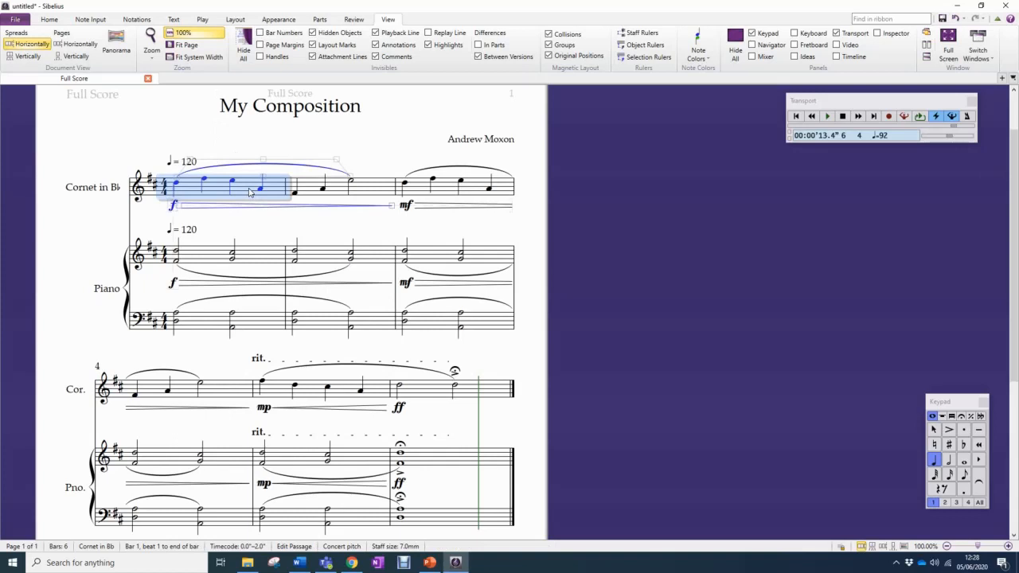
key("space")
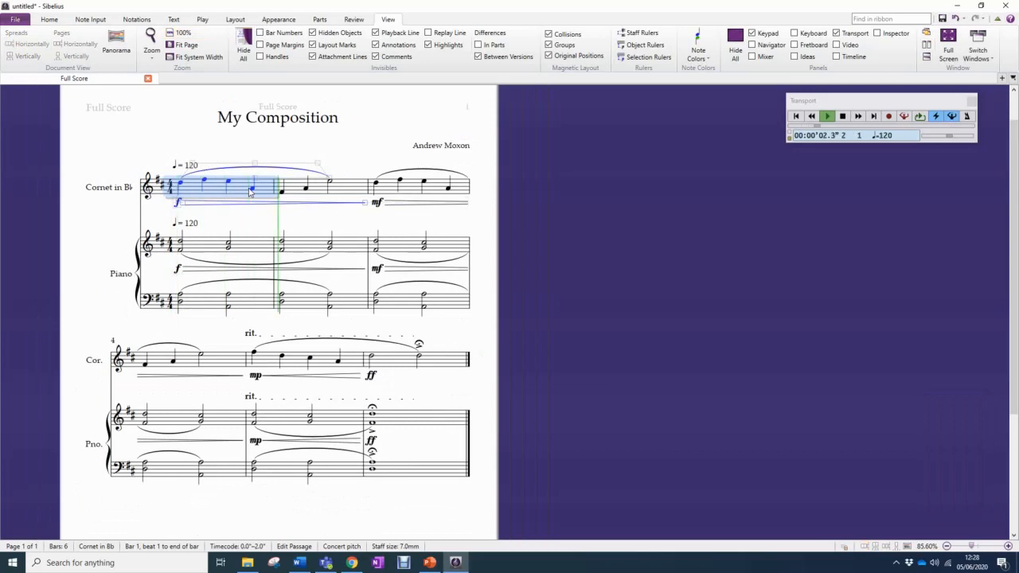
left_click(842, 117)
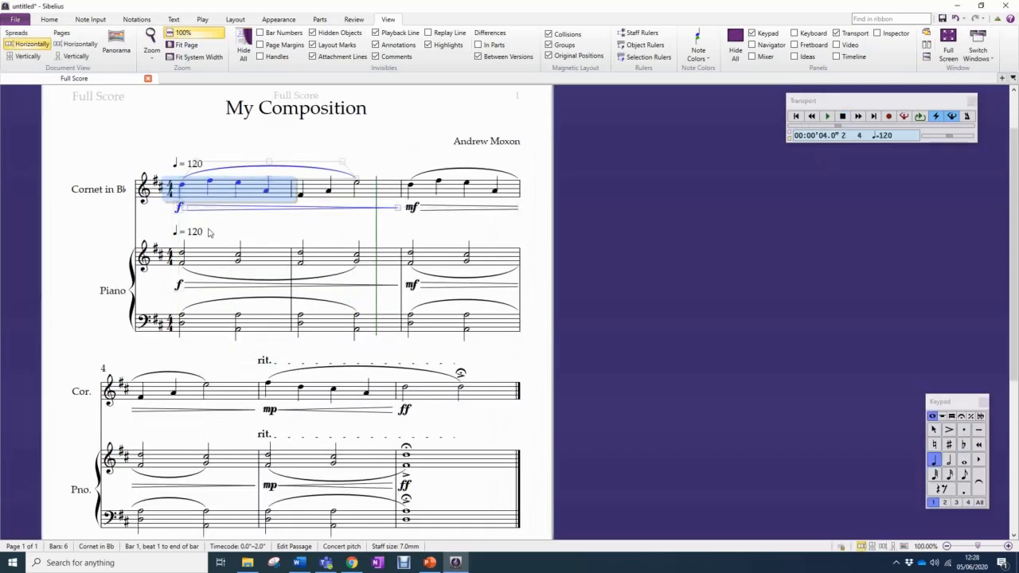
Play only the upper piano staff from bar 1, and stop the playback
key("Escape")
left_click(224, 260)
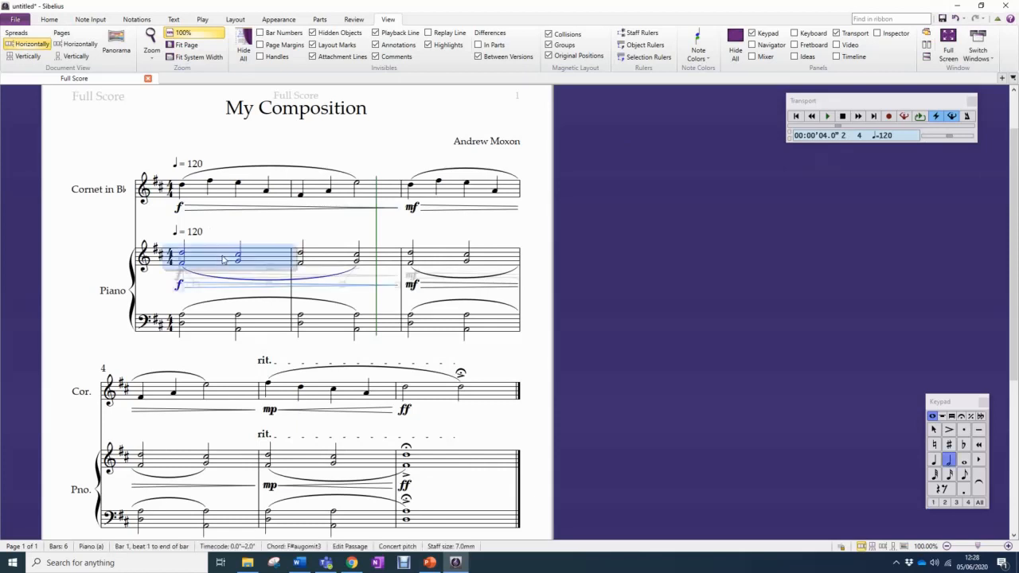
key("space")
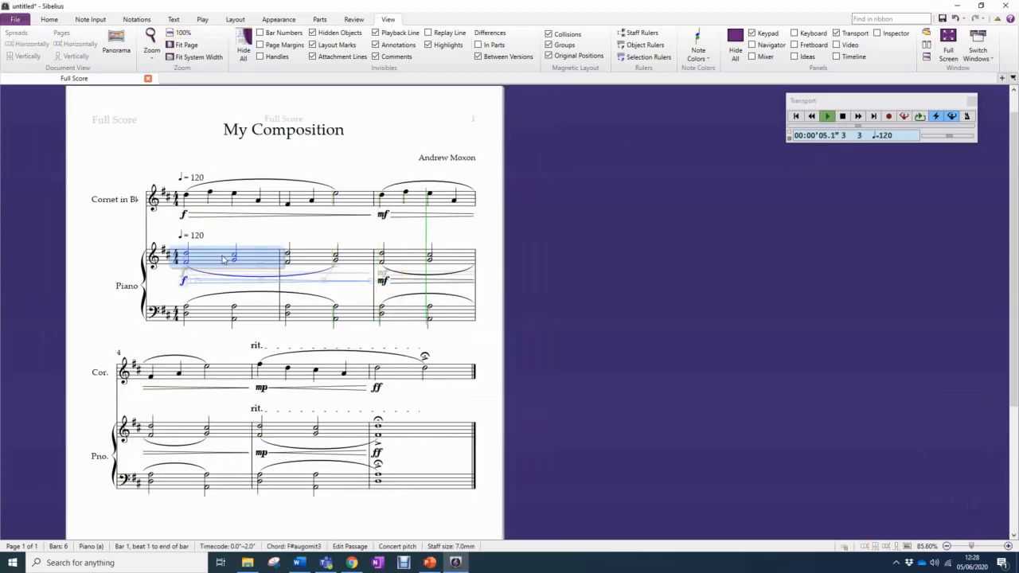
key("space")
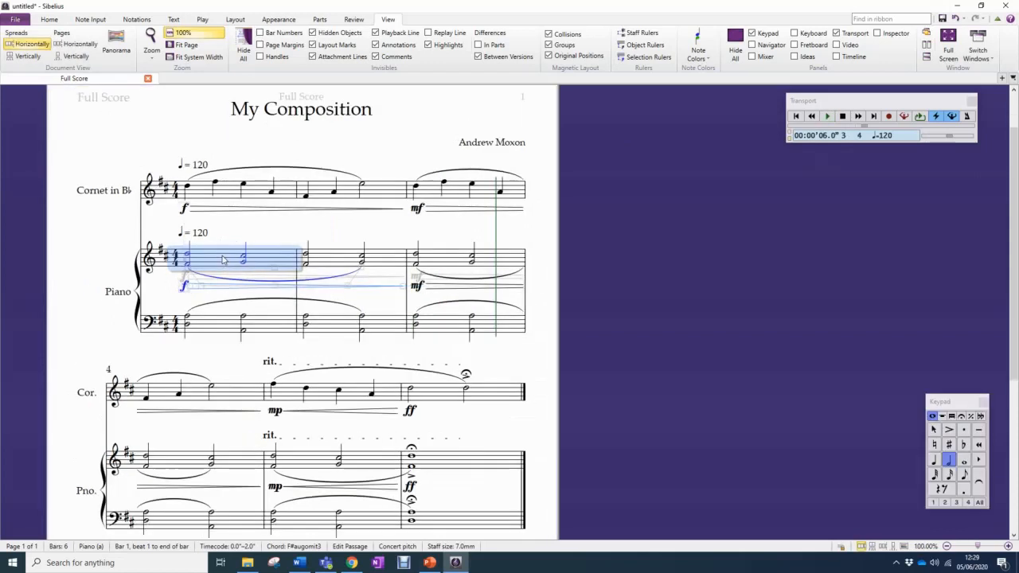
Select bar 1 in both piano staves and play only the piano part from there
left_click(266, 221)
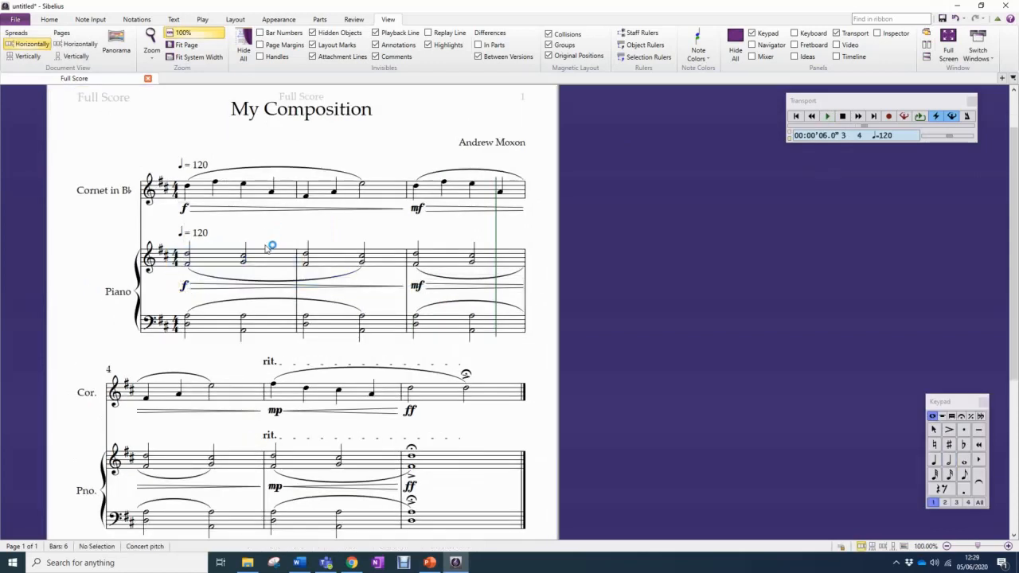
left_click(267, 261)
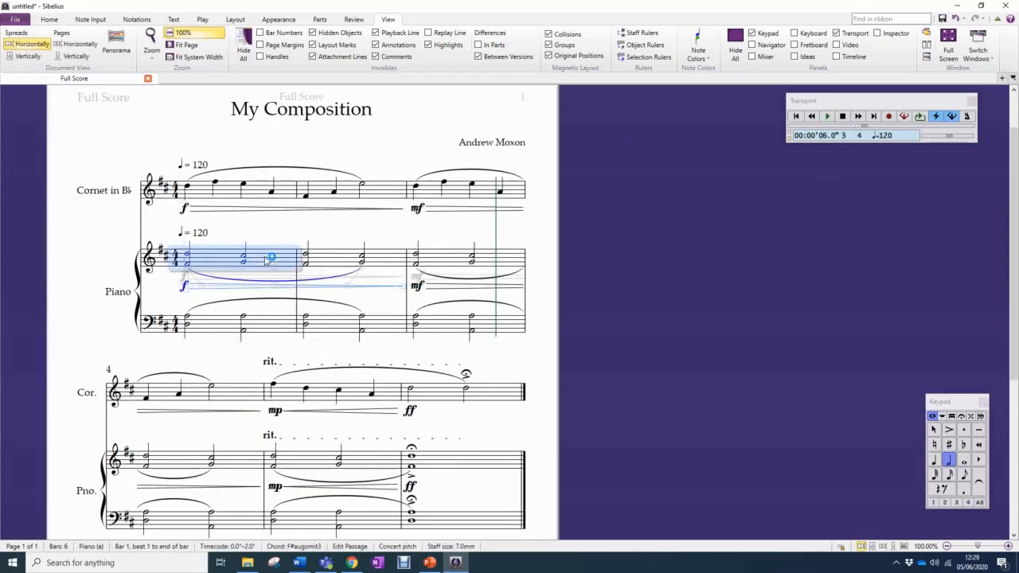
left_click(281, 326, "shift")
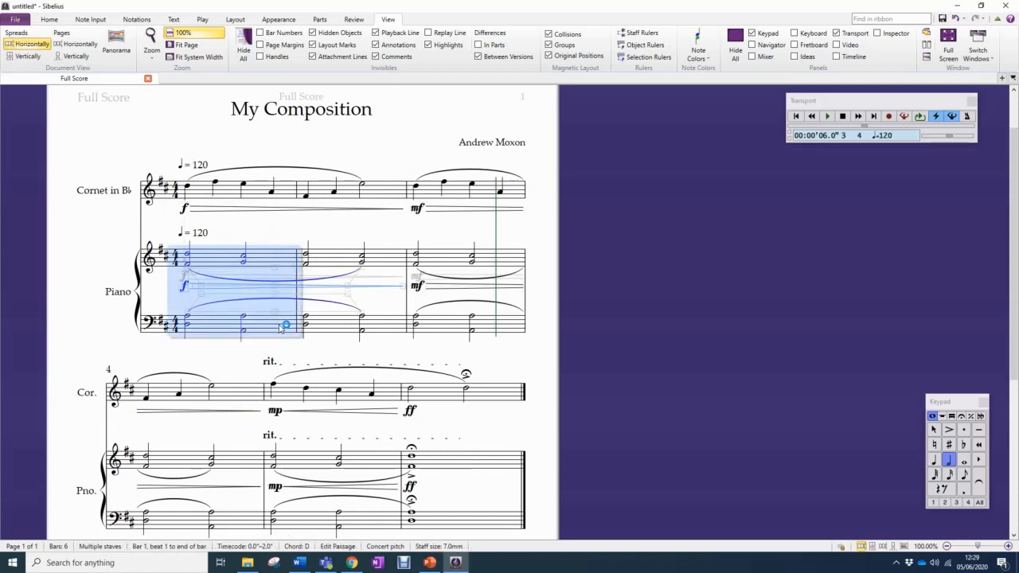
key("space")
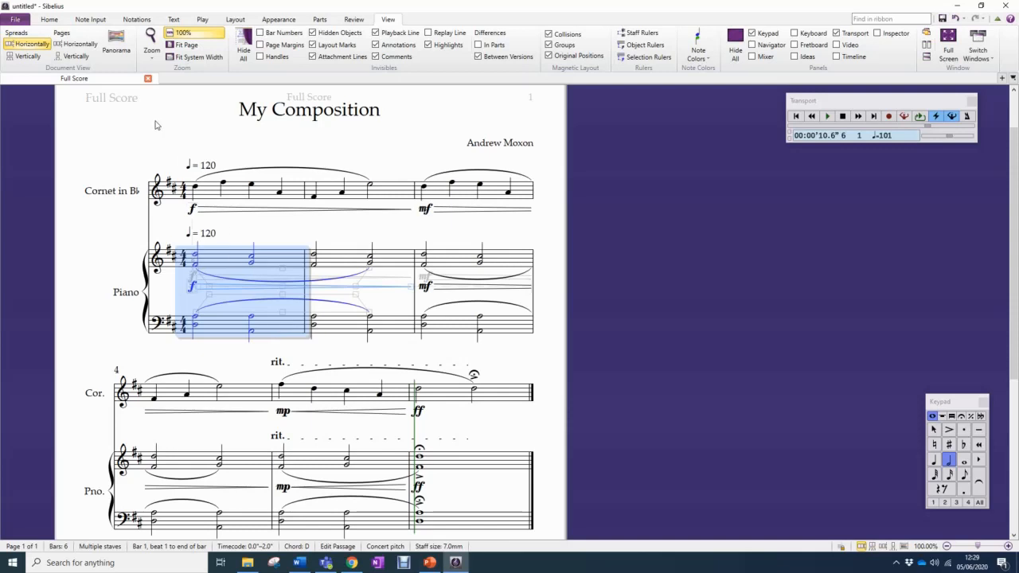
Open the score's file information and saving options
left_click(15, 20)
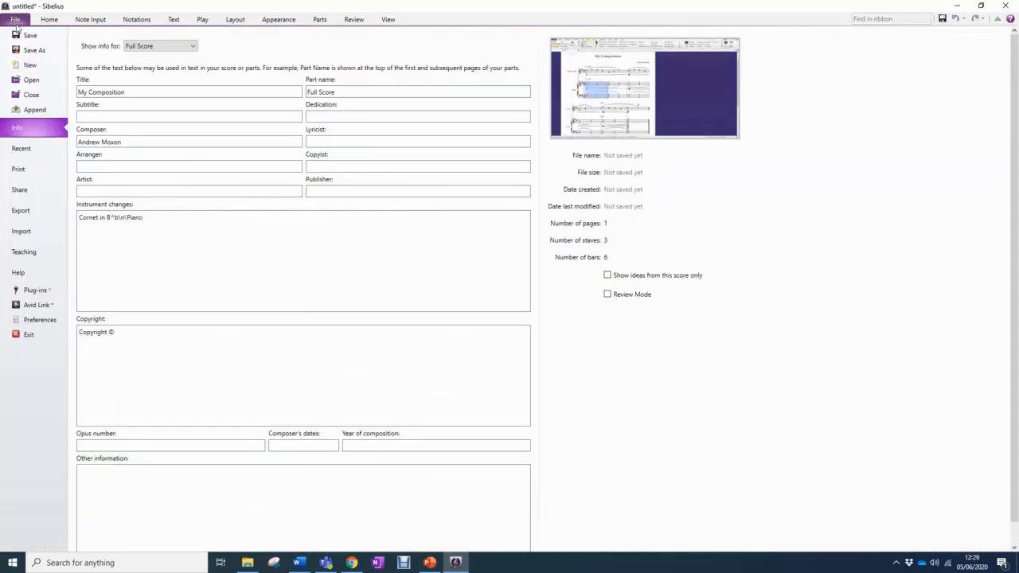